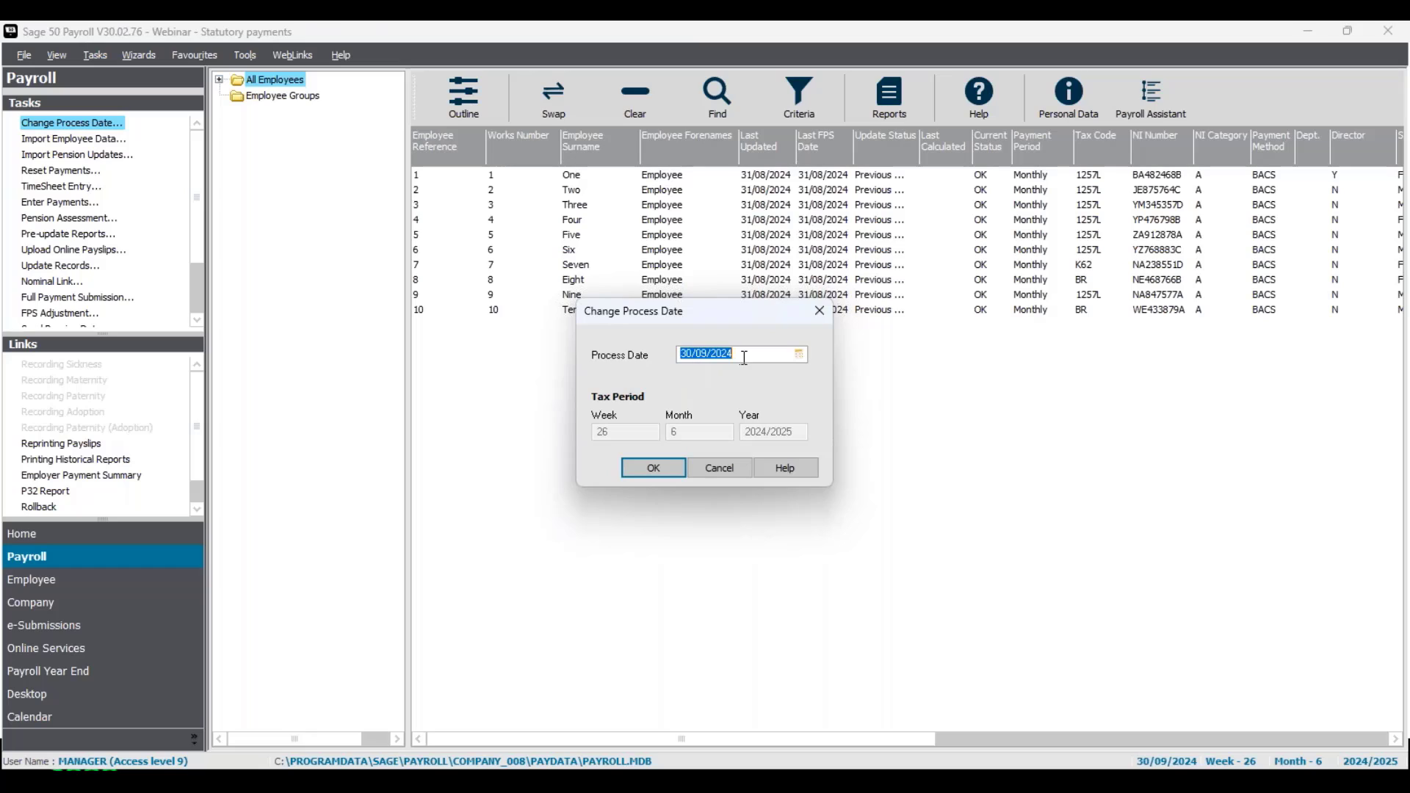
Check the payroll process date in the calendar and confirm it as 30/09/2024.
click(746, 355)
click(800, 355)
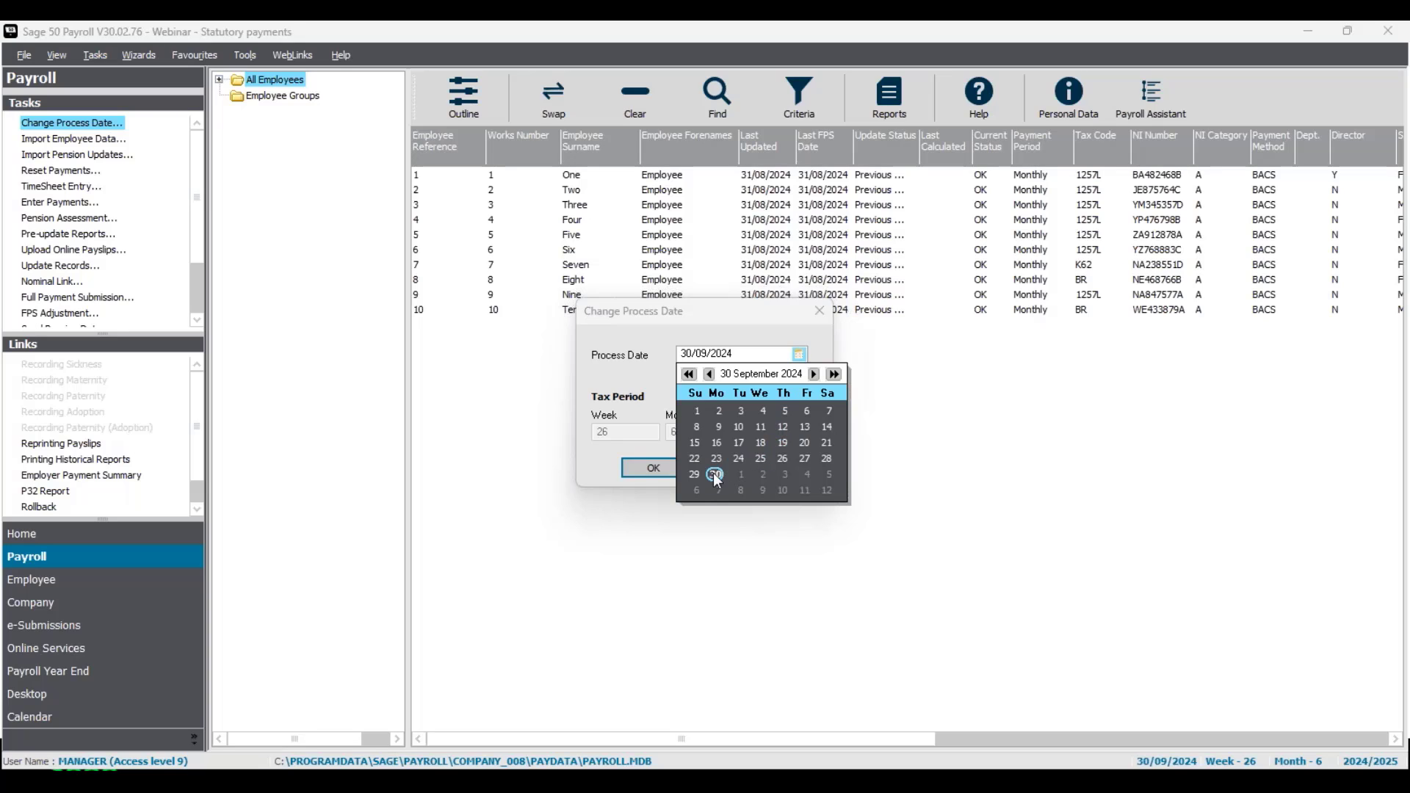
click(654, 382)
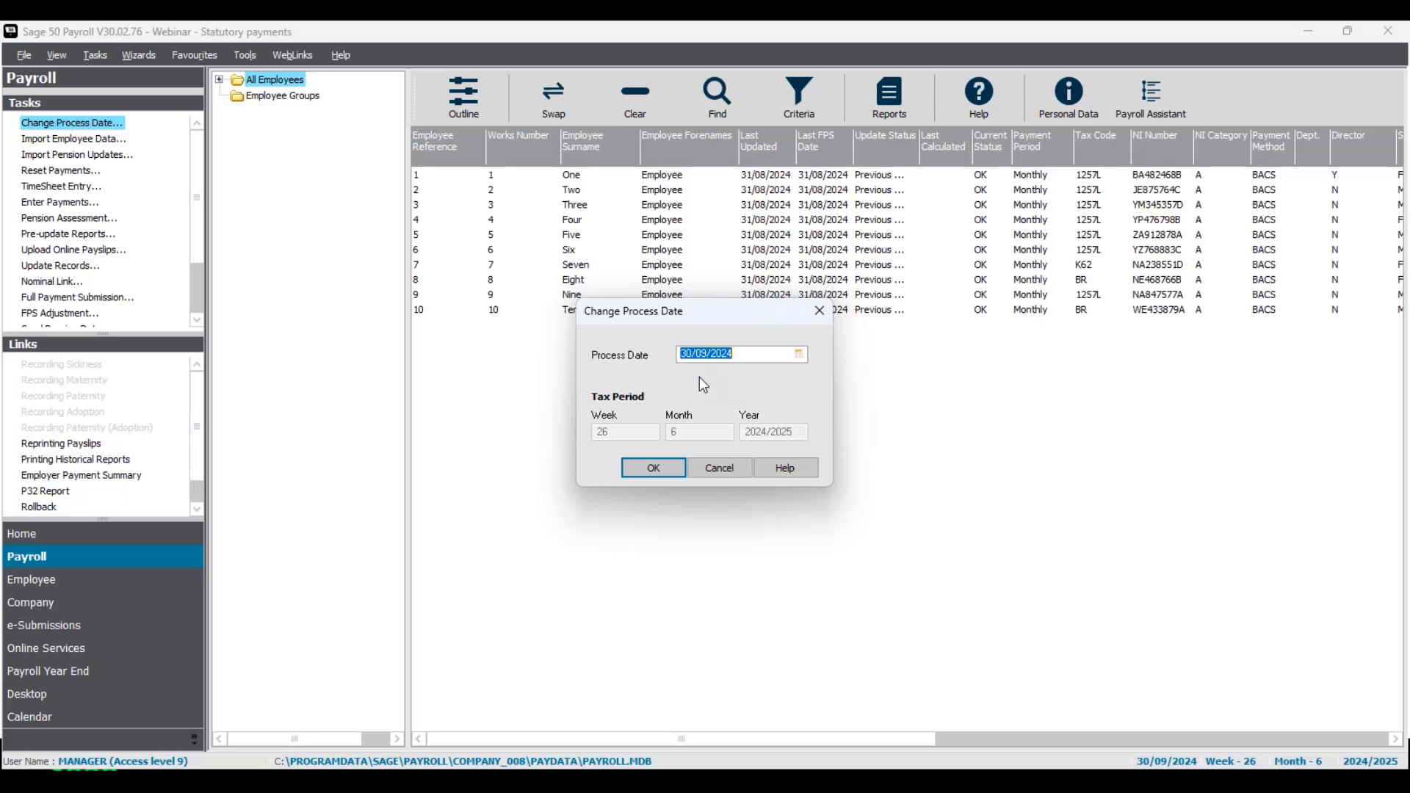
click(677, 472)
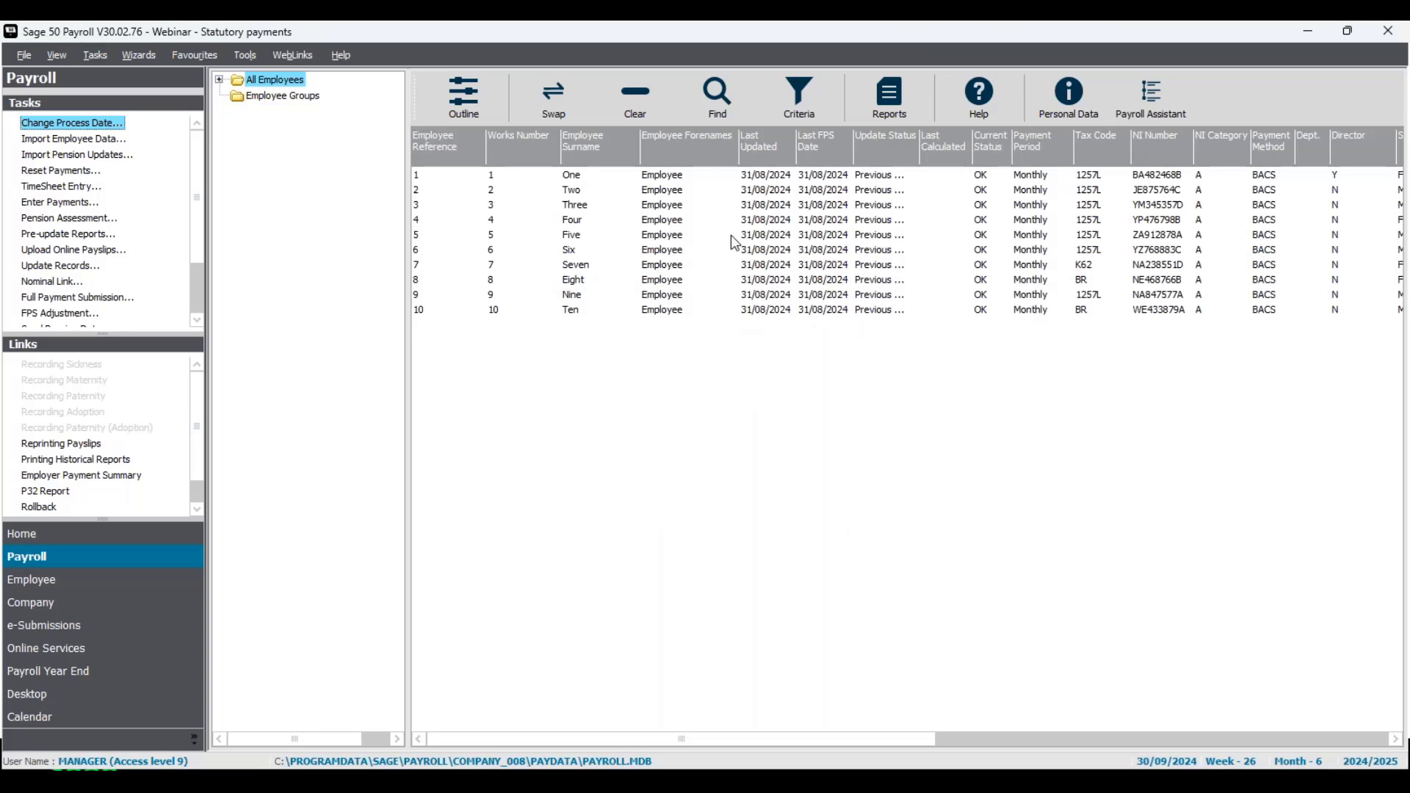
Open the record of the employee with reference 1 and go to the Statutory Sick Pay qualifying days of the absence details.
click(725, 178)
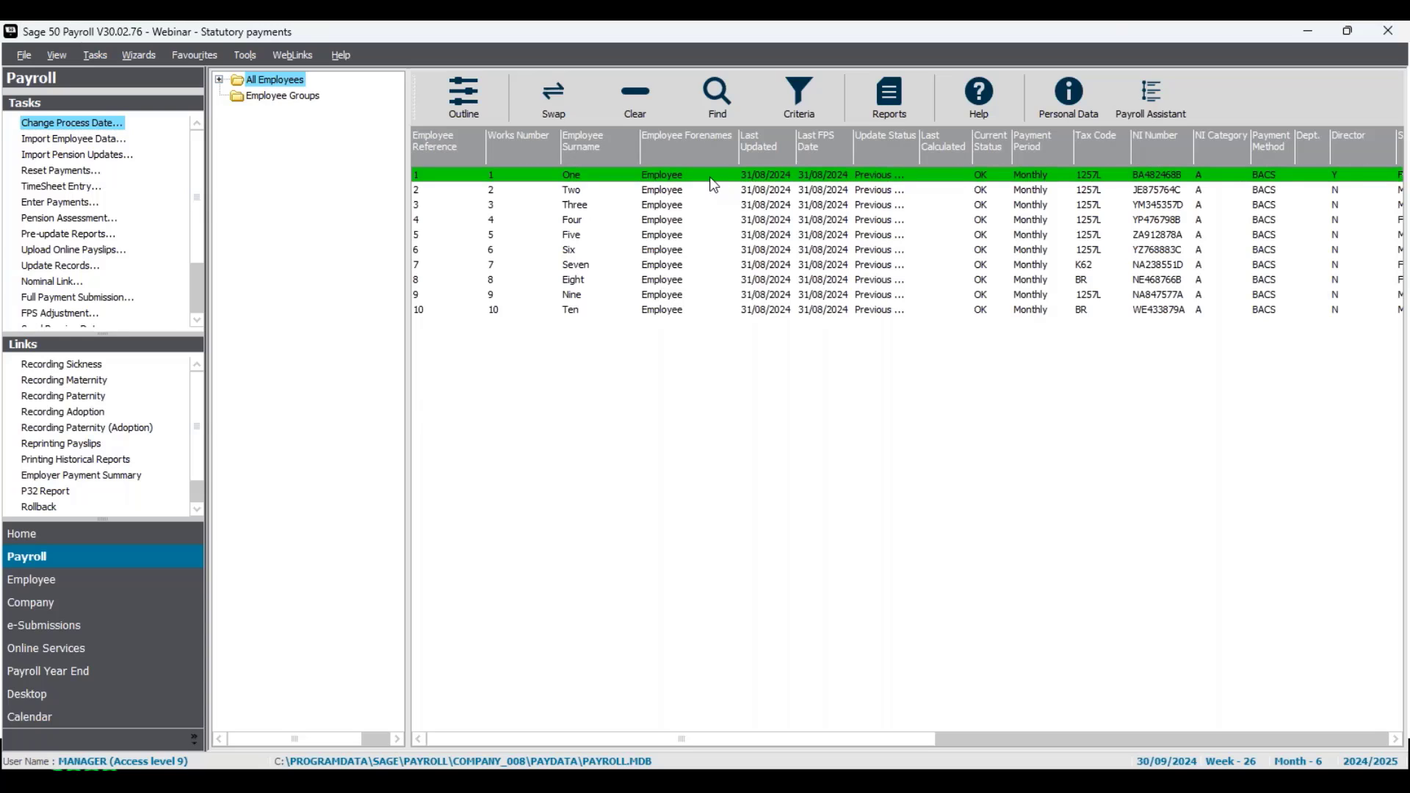
right_click(716, 187)
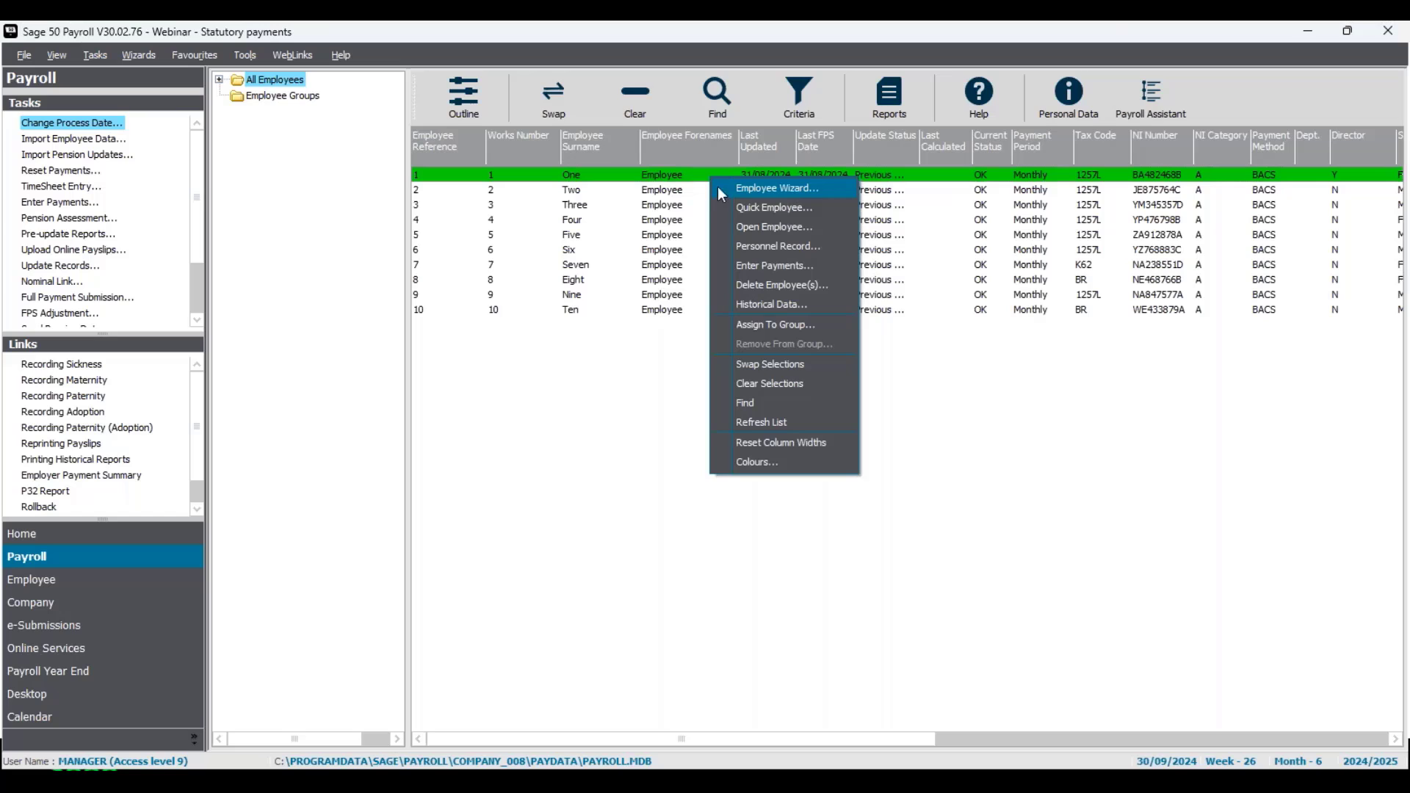
click(727, 226)
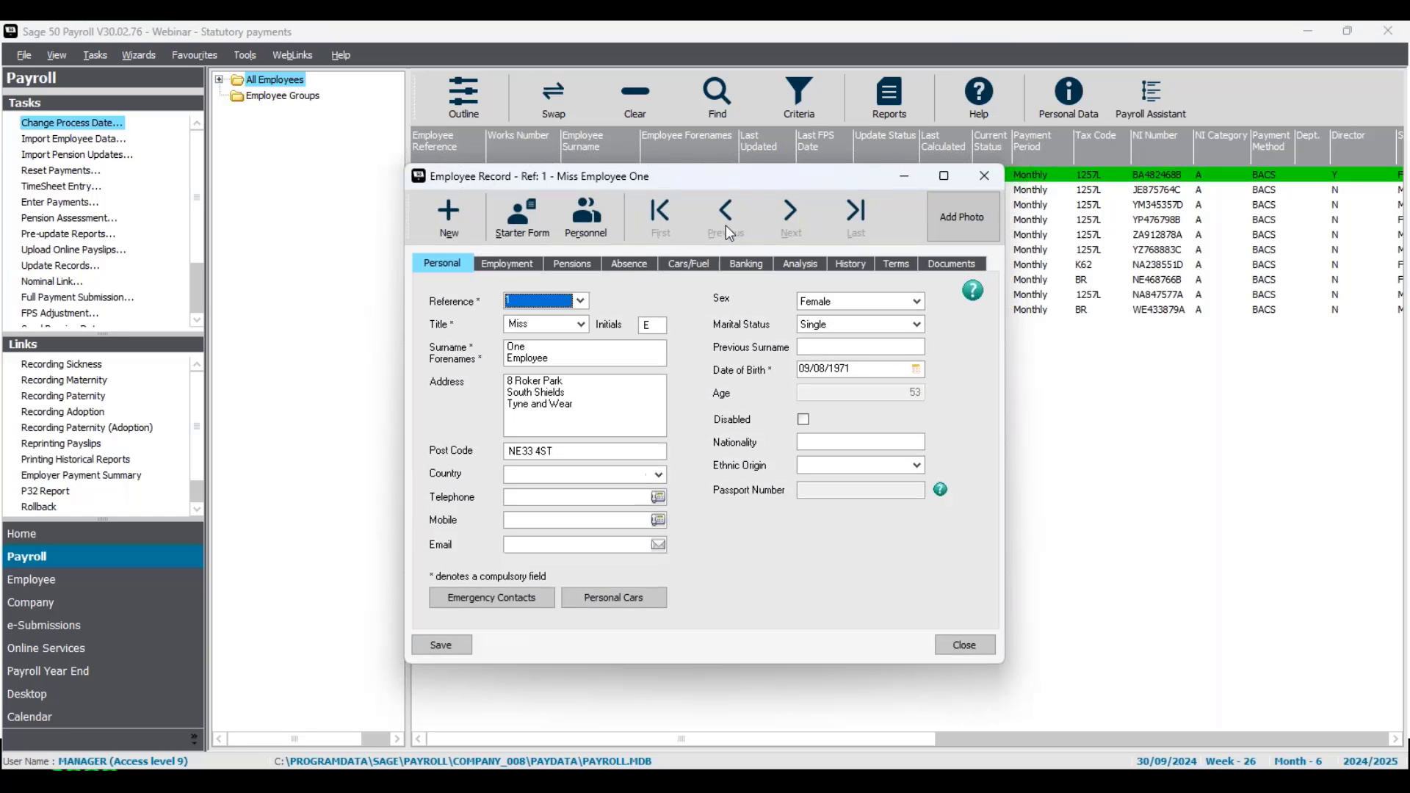
click(629, 264)
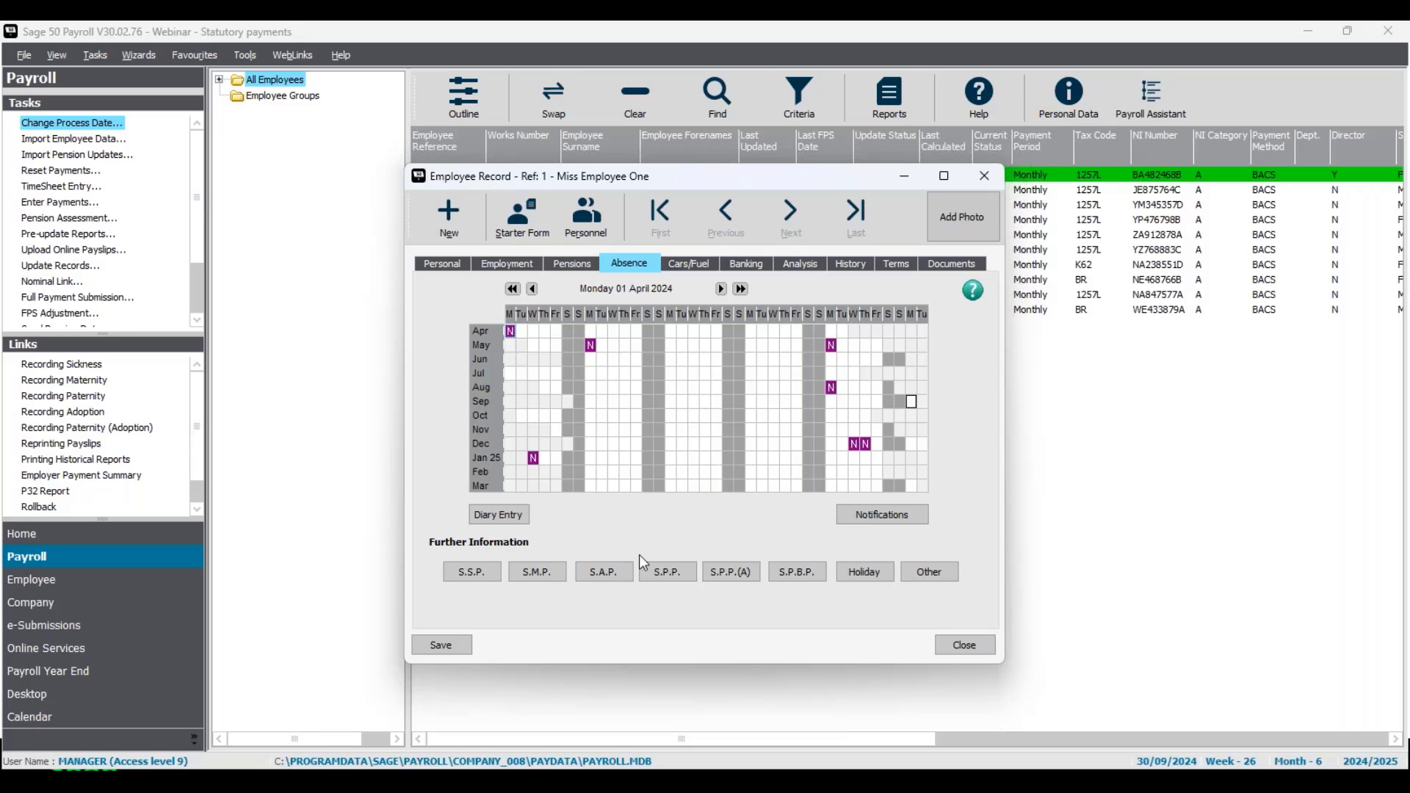
click(472, 585)
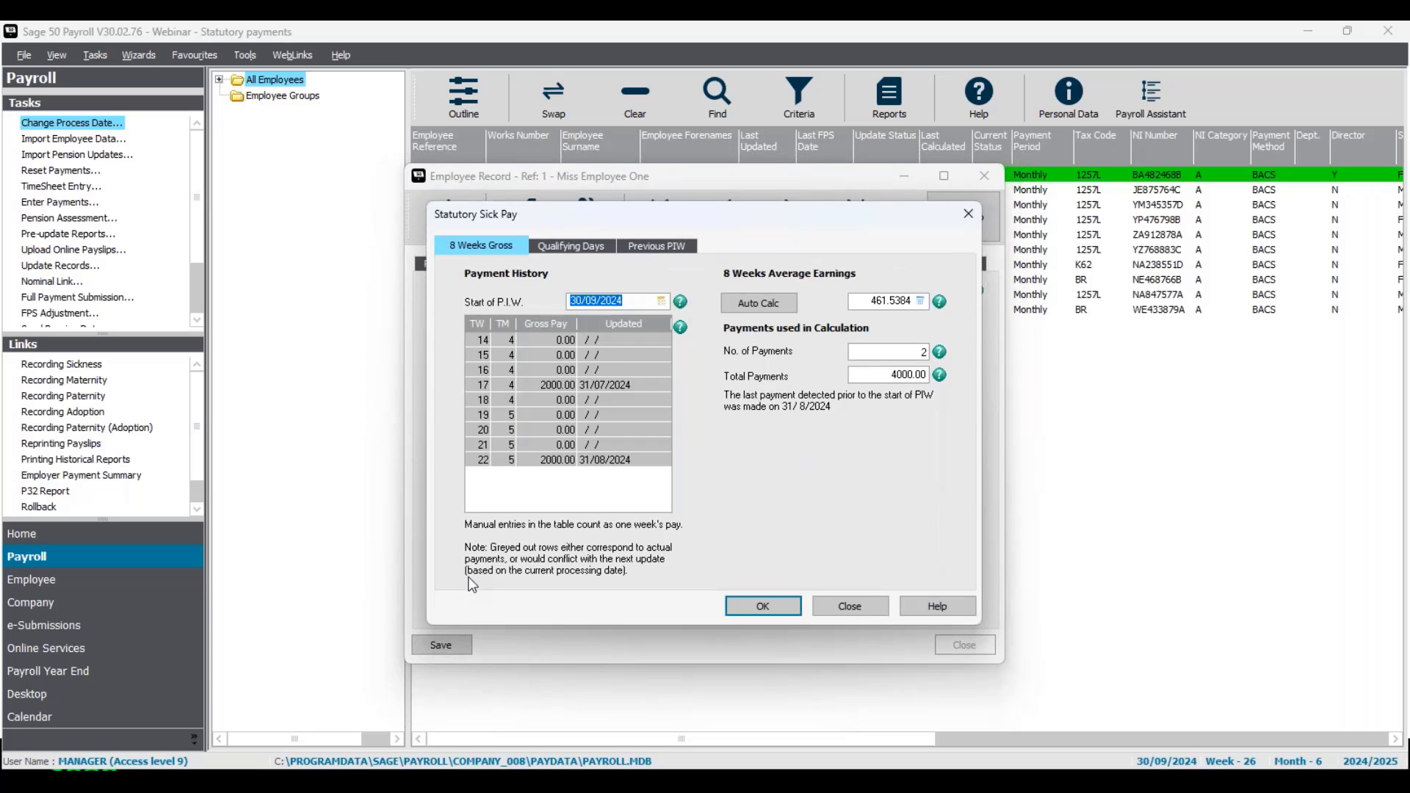
click(572, 251)
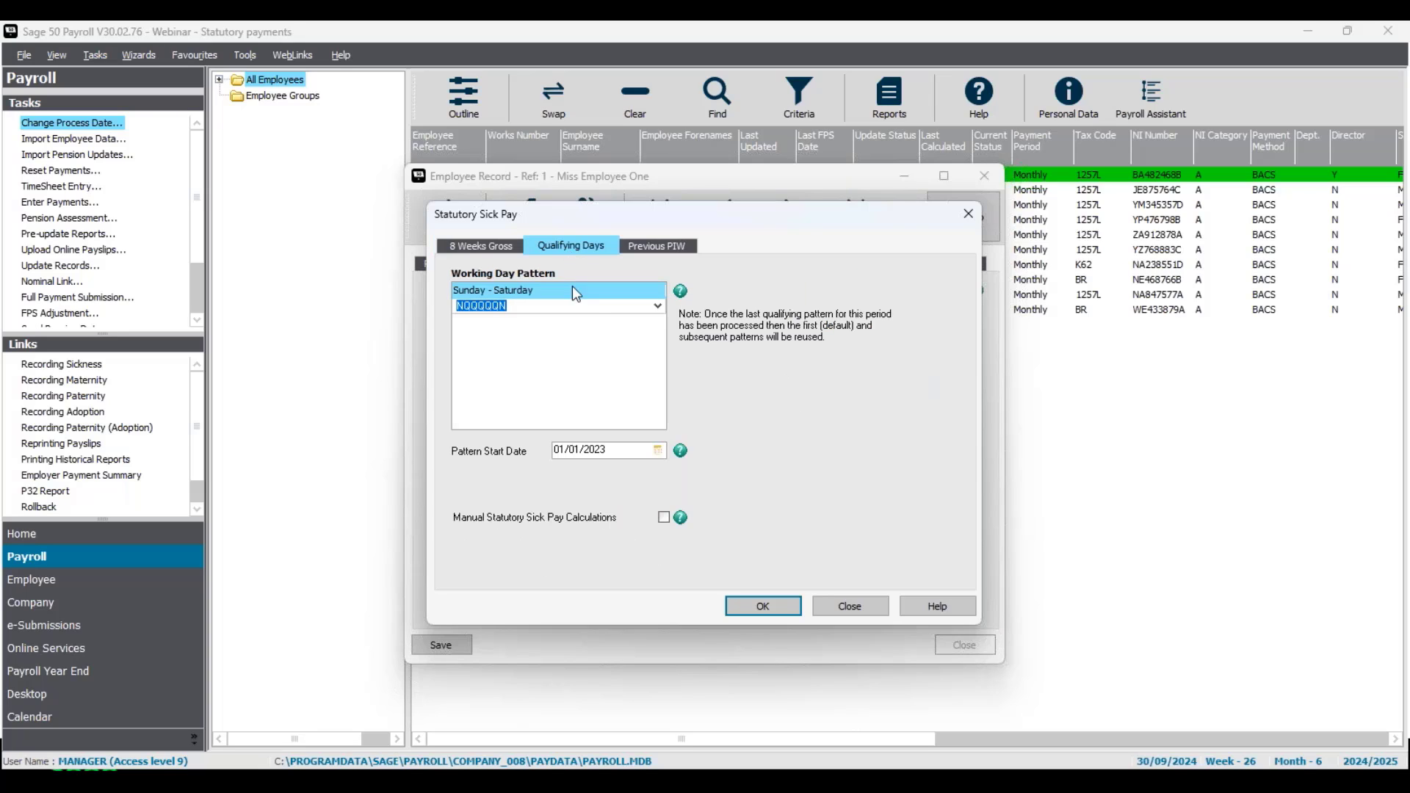
click(575, 306)
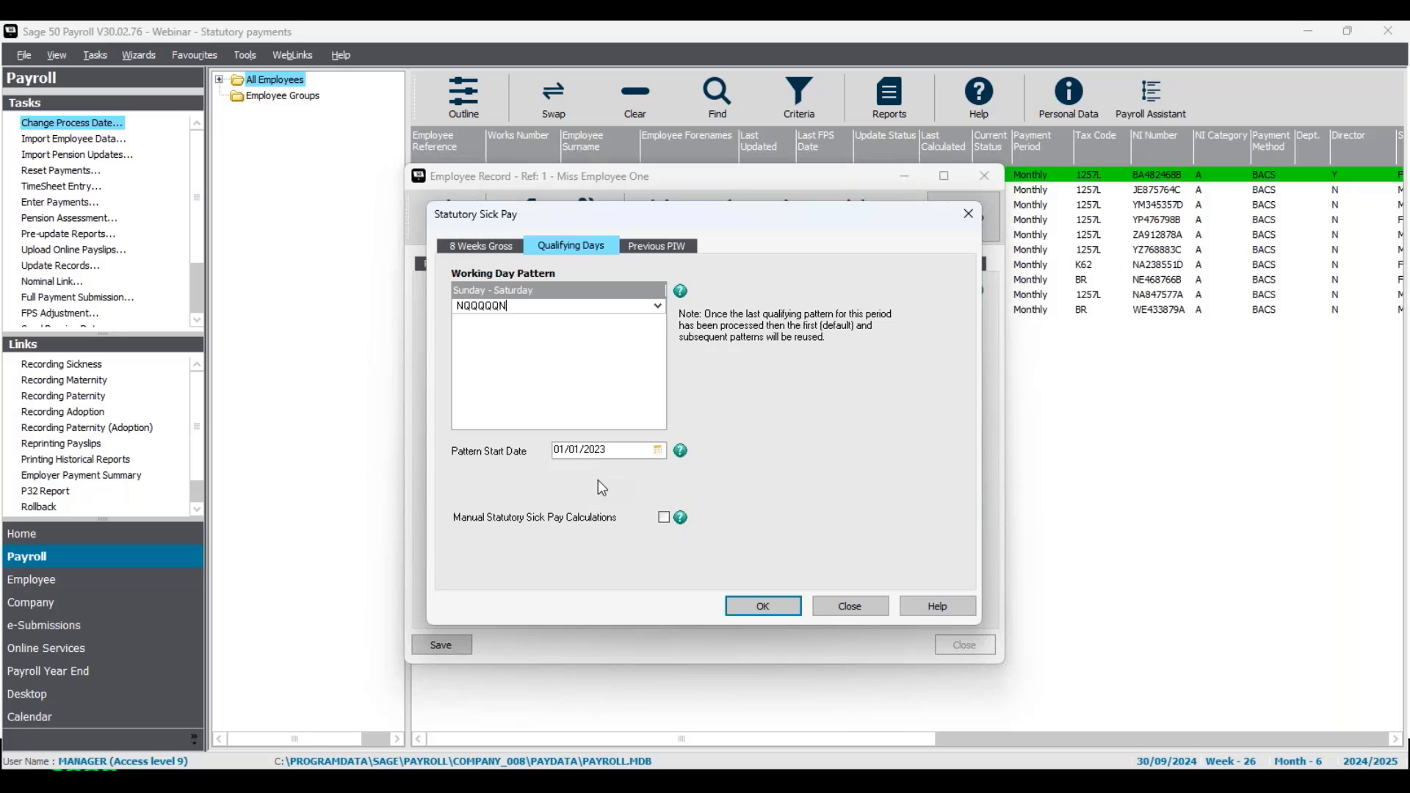
Review the predefined Sunday to Saturday working day patterns available for the first pattern row, without choosing another.
click(659, 307)
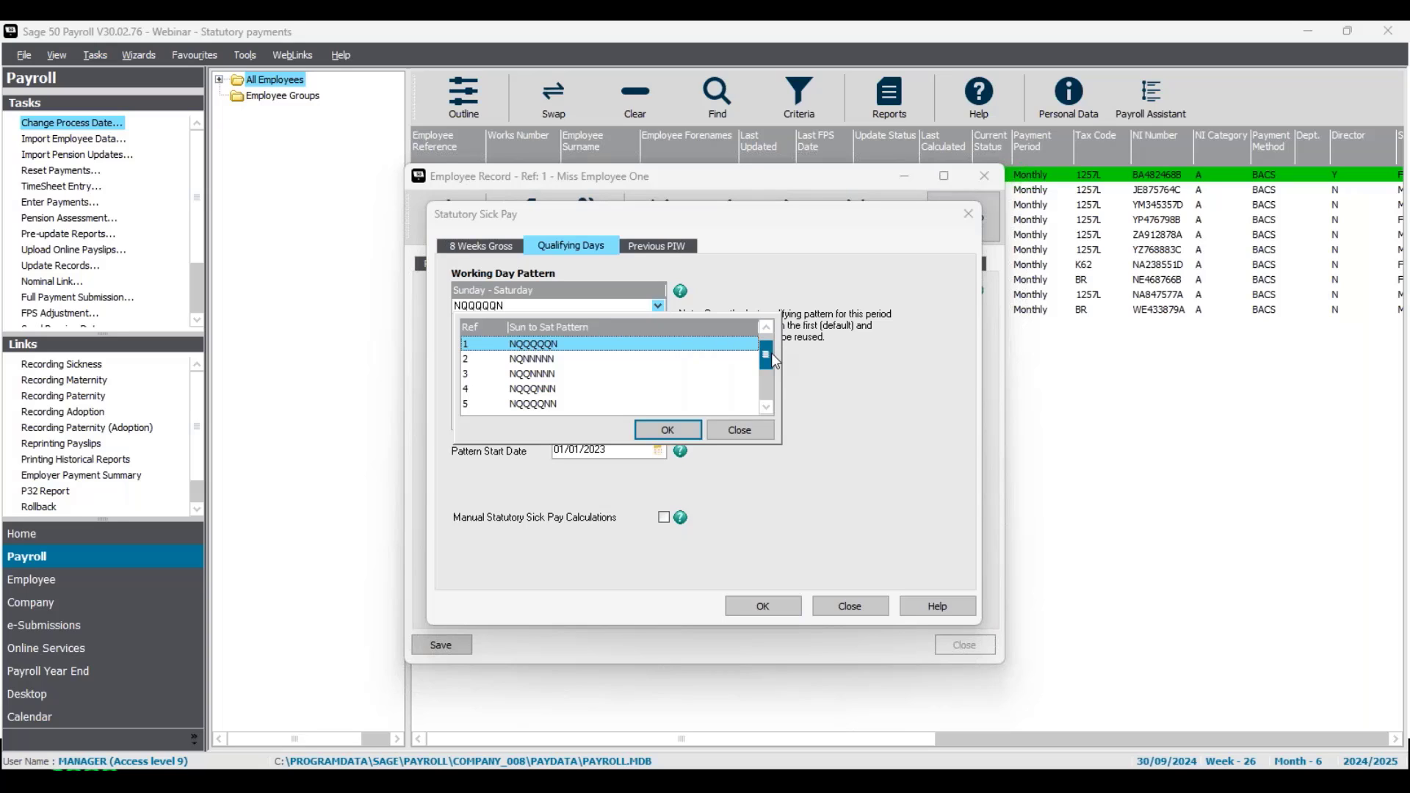
click(776, 377)
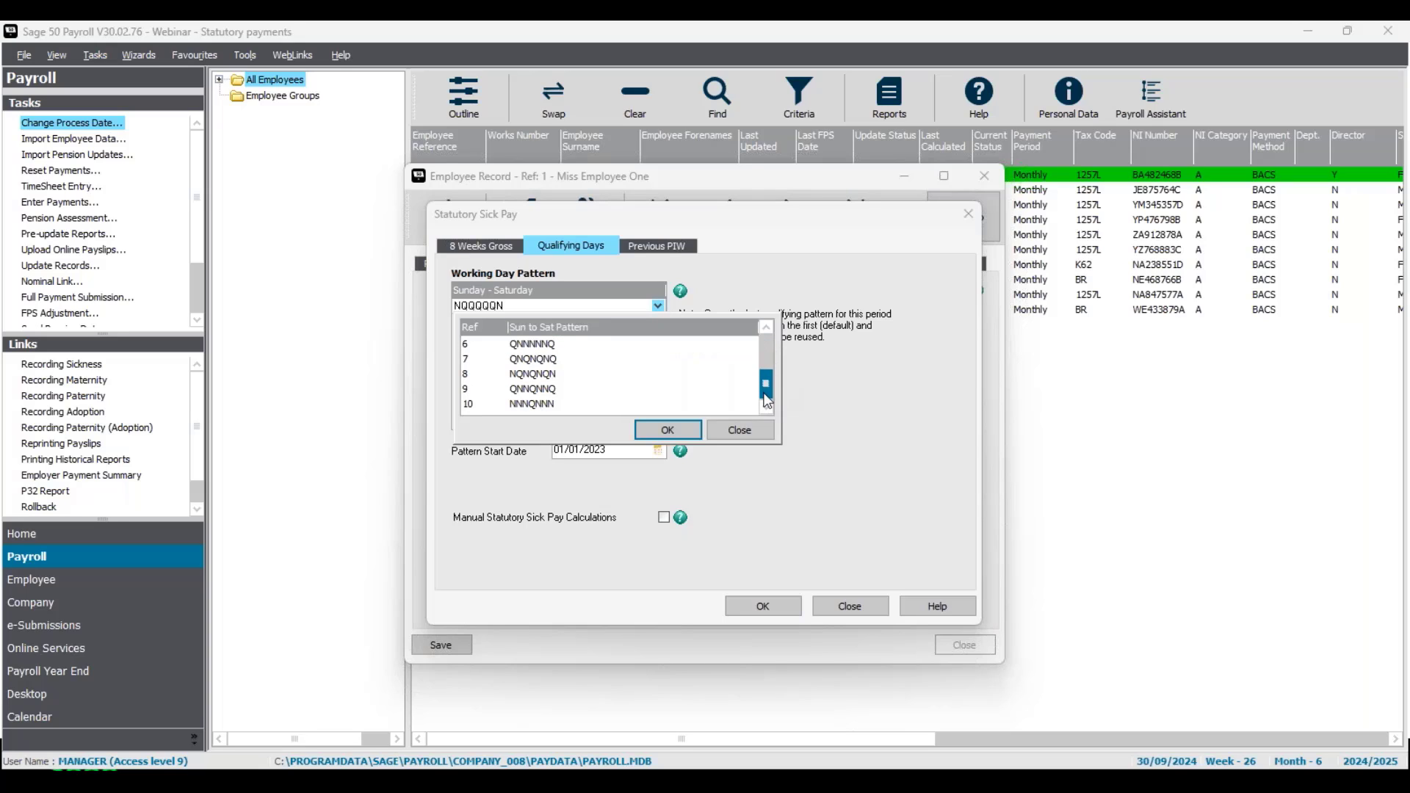
click(767, 406)
click(770, 356)
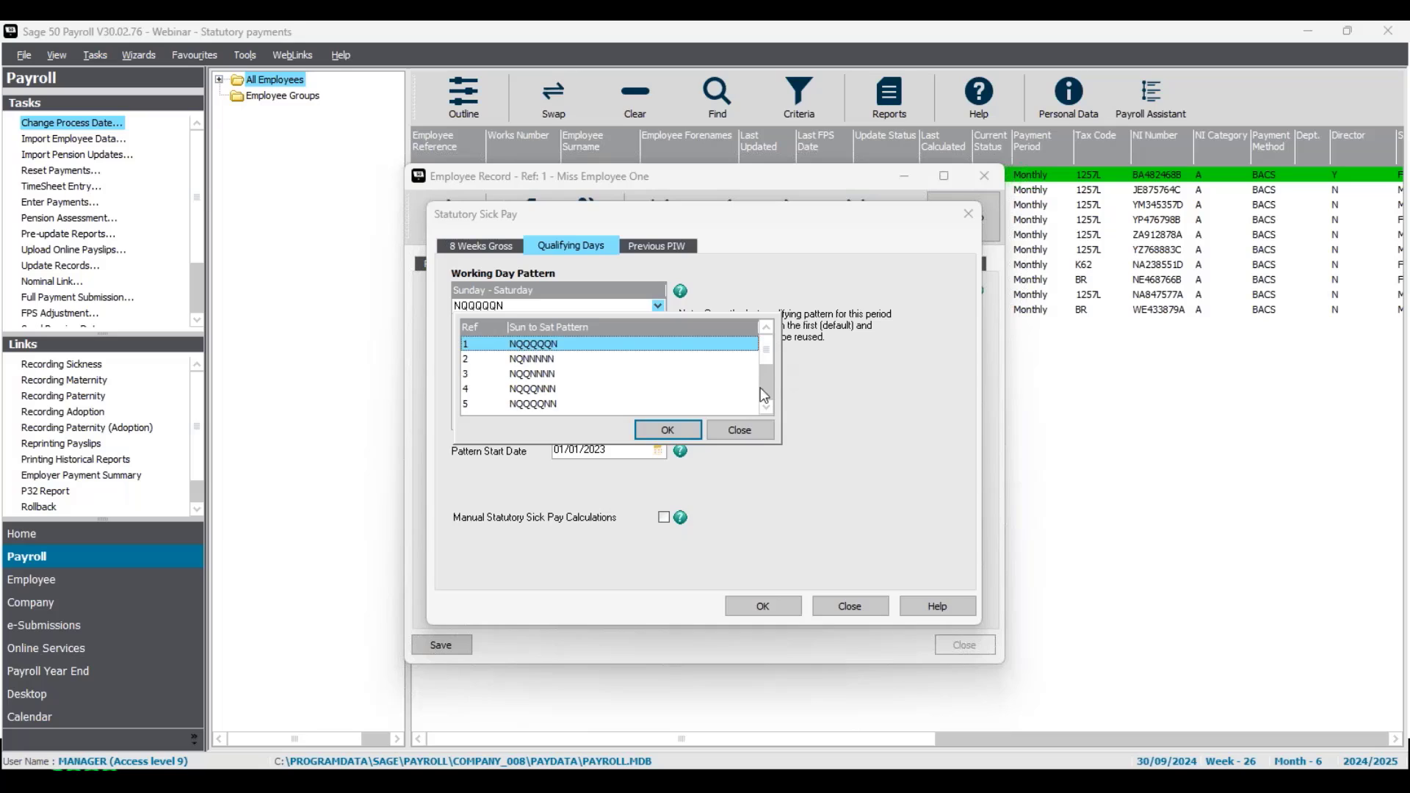
click(743, 428)
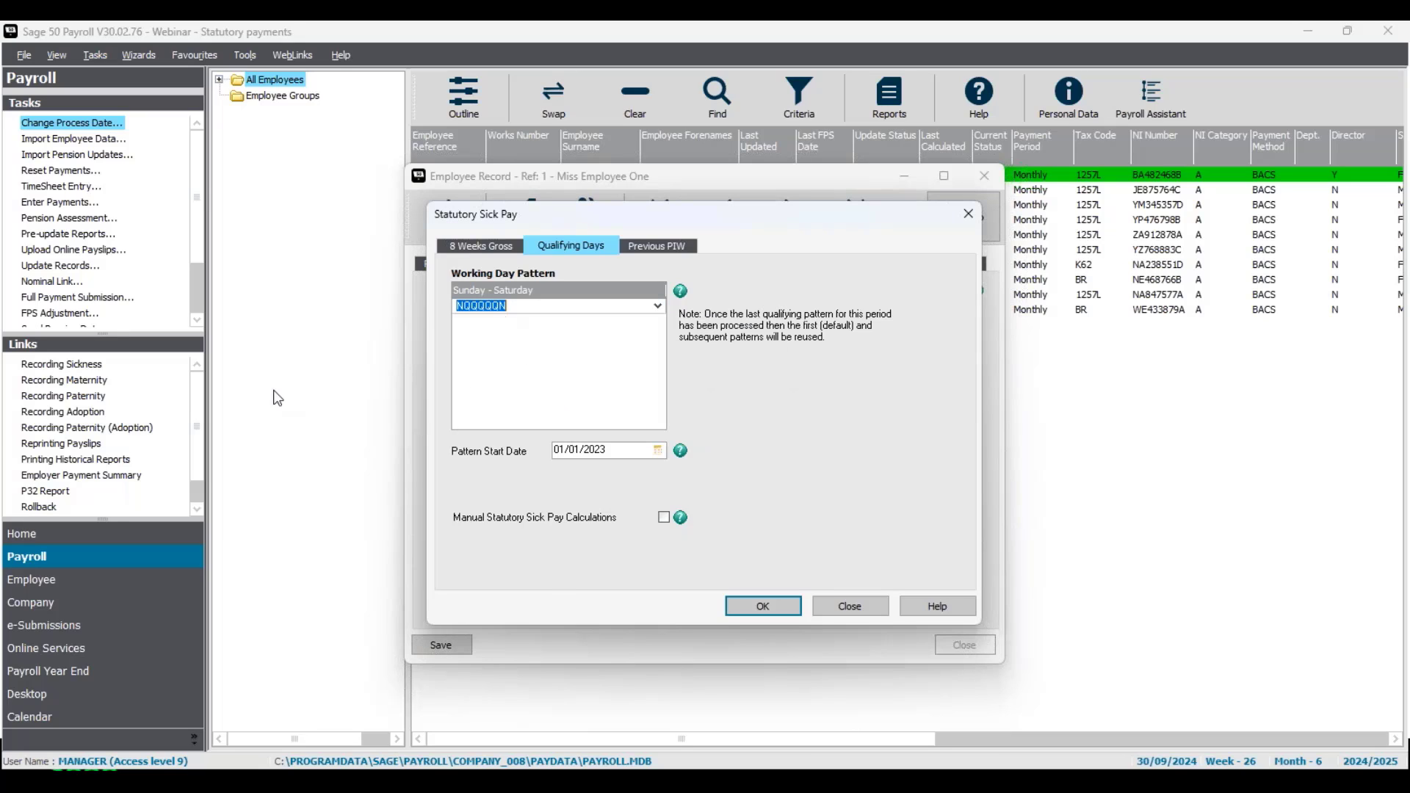
Try NNQQQNN as additional working day patterns in the second and third rows, and clear both entries.
click(497, 323)
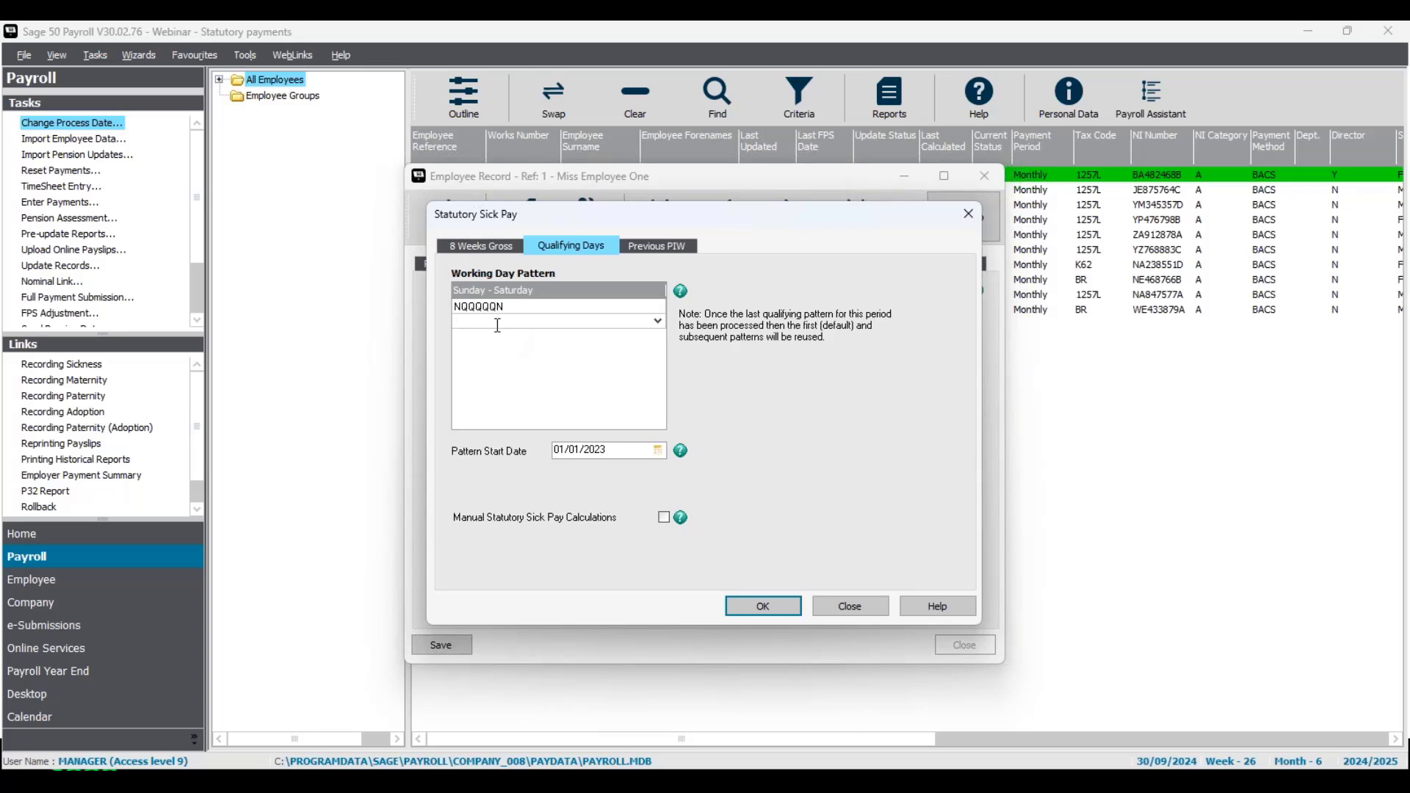
text(NNQQQNN)
click(510, 335)
text(NNQQQNN)
drag(547, 338, 451, 335)
key(Delete)
key(Tab)
click(533, 324)
key(Delete)
Check the predefined patterns for the empty second row, and save the Statutory Sick Pay settings with only the NQQQQQN pattern.
click(657, 321)
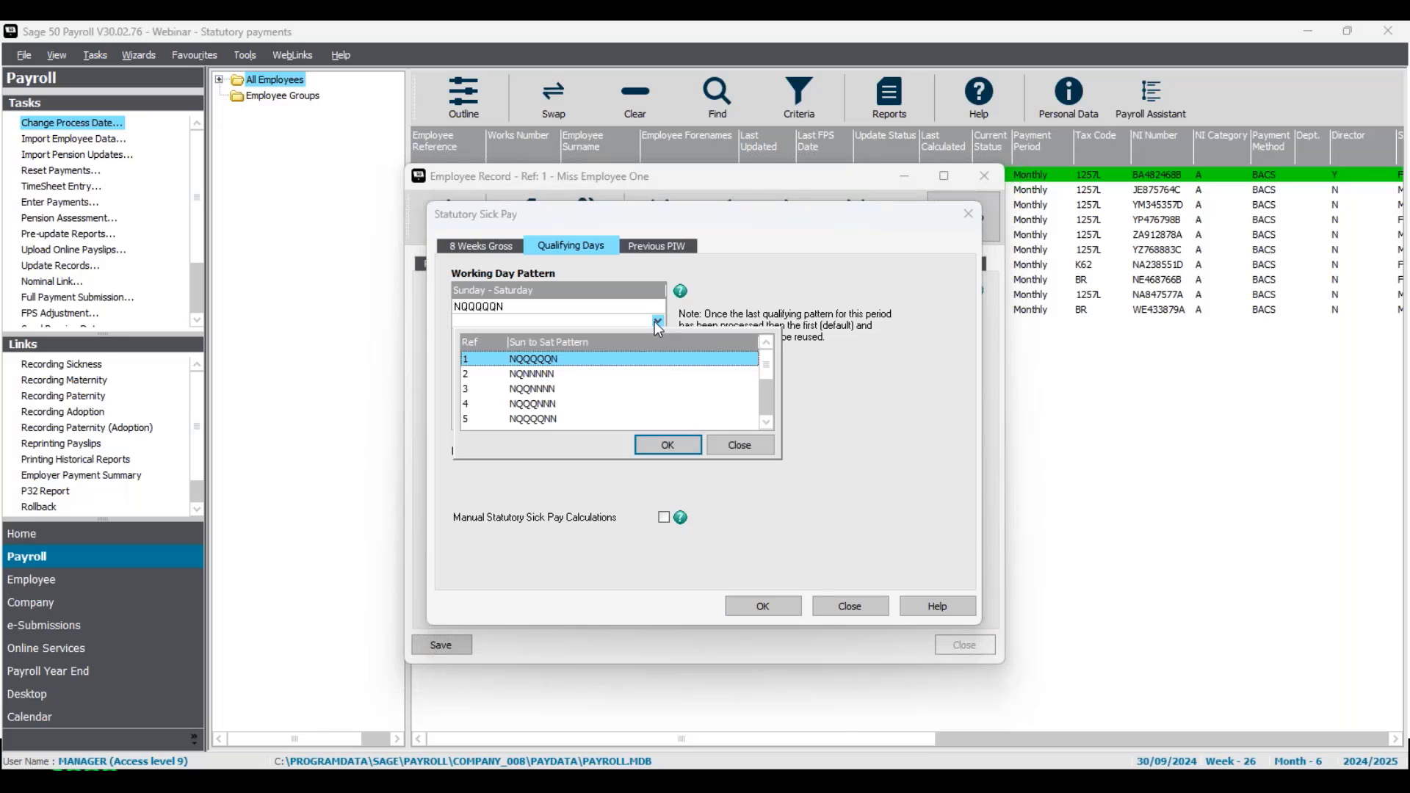
click(768, 391)
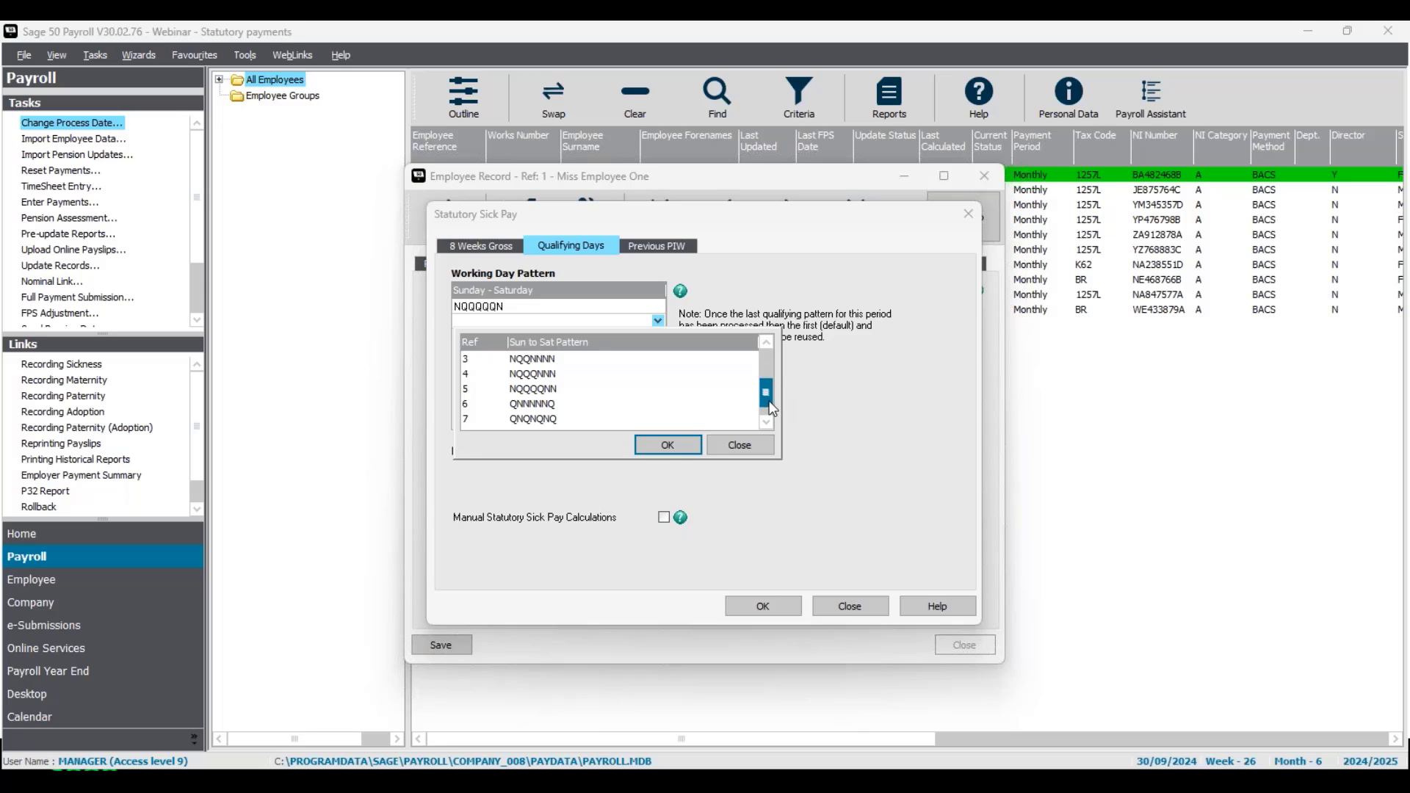
scroll(771, 409, down, 1)
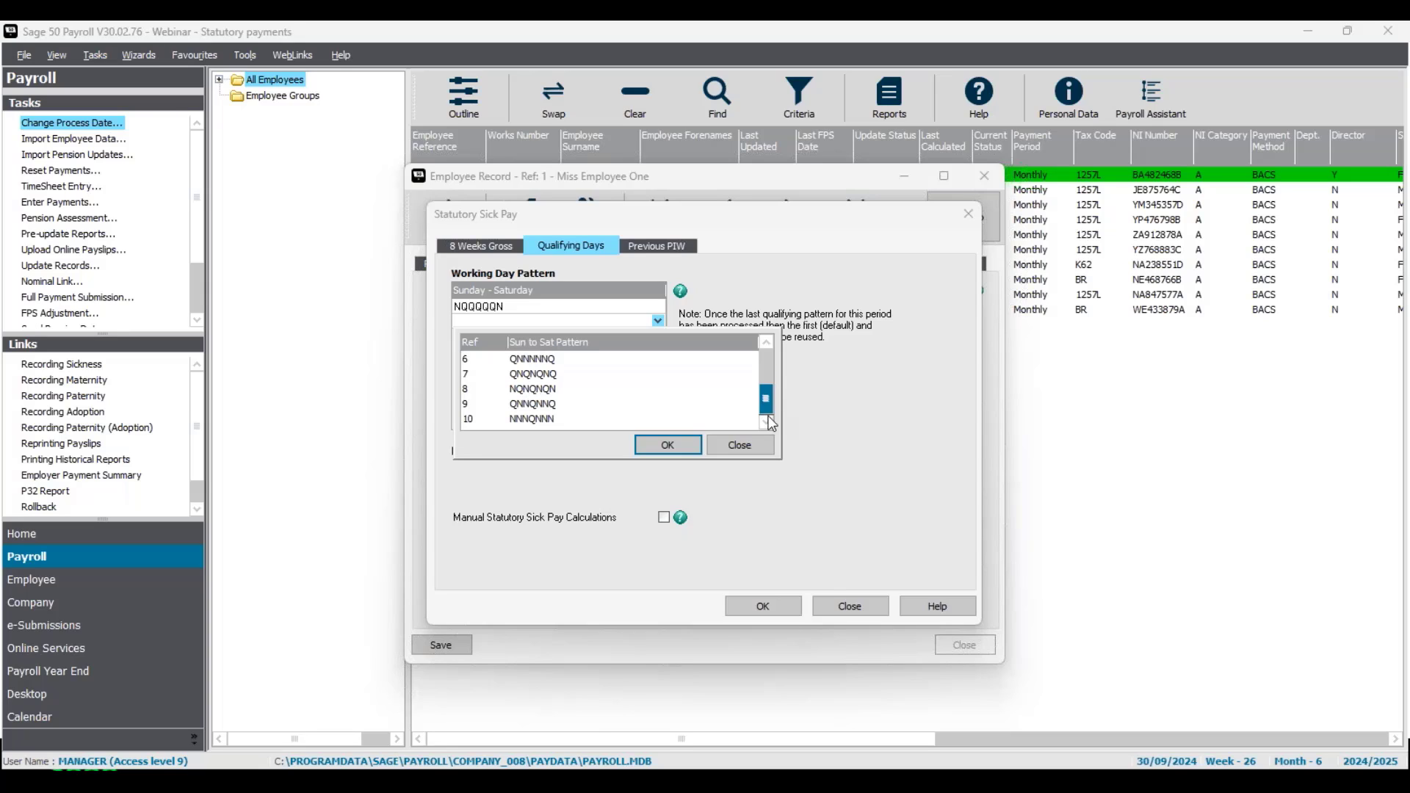
scroll(768, 406, up, 2)
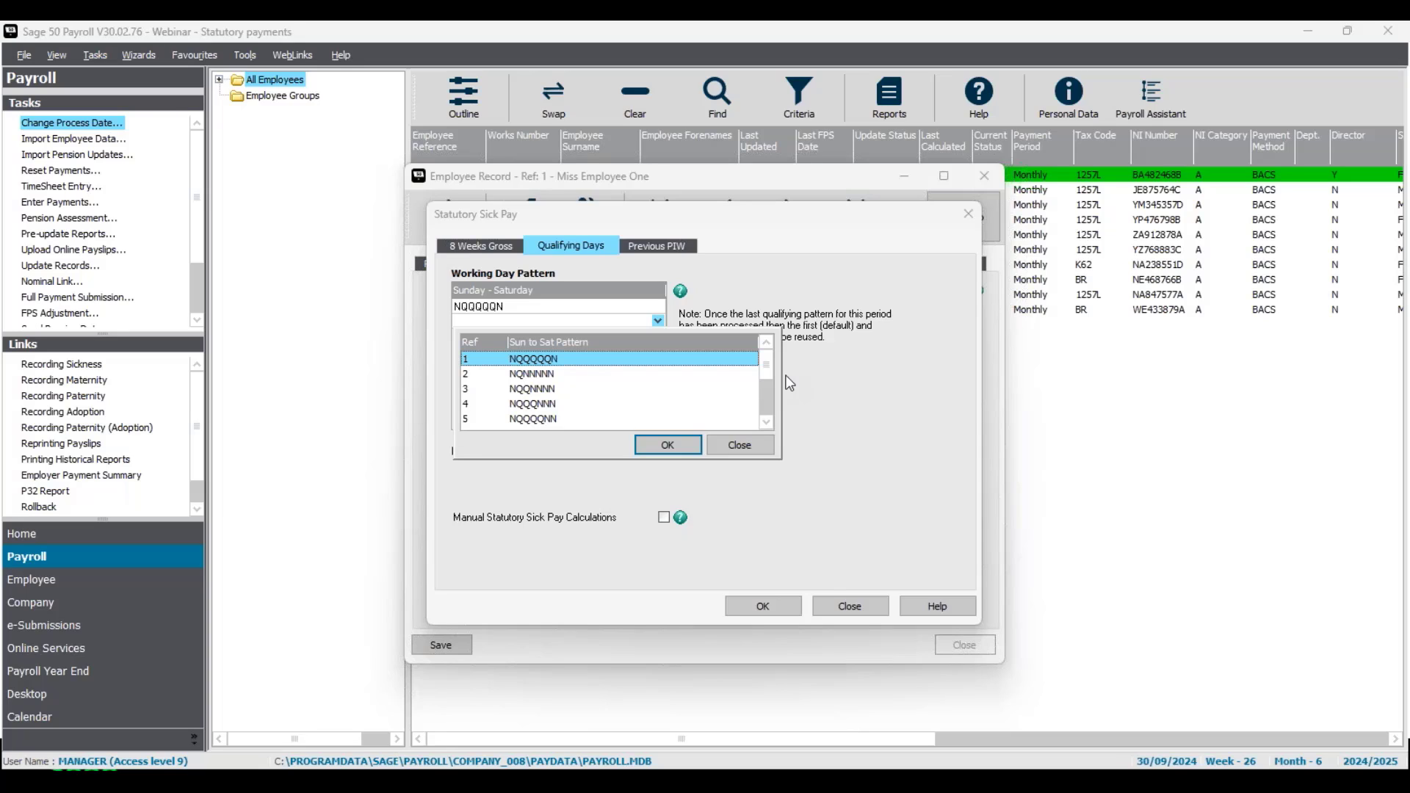
click(756, 448)
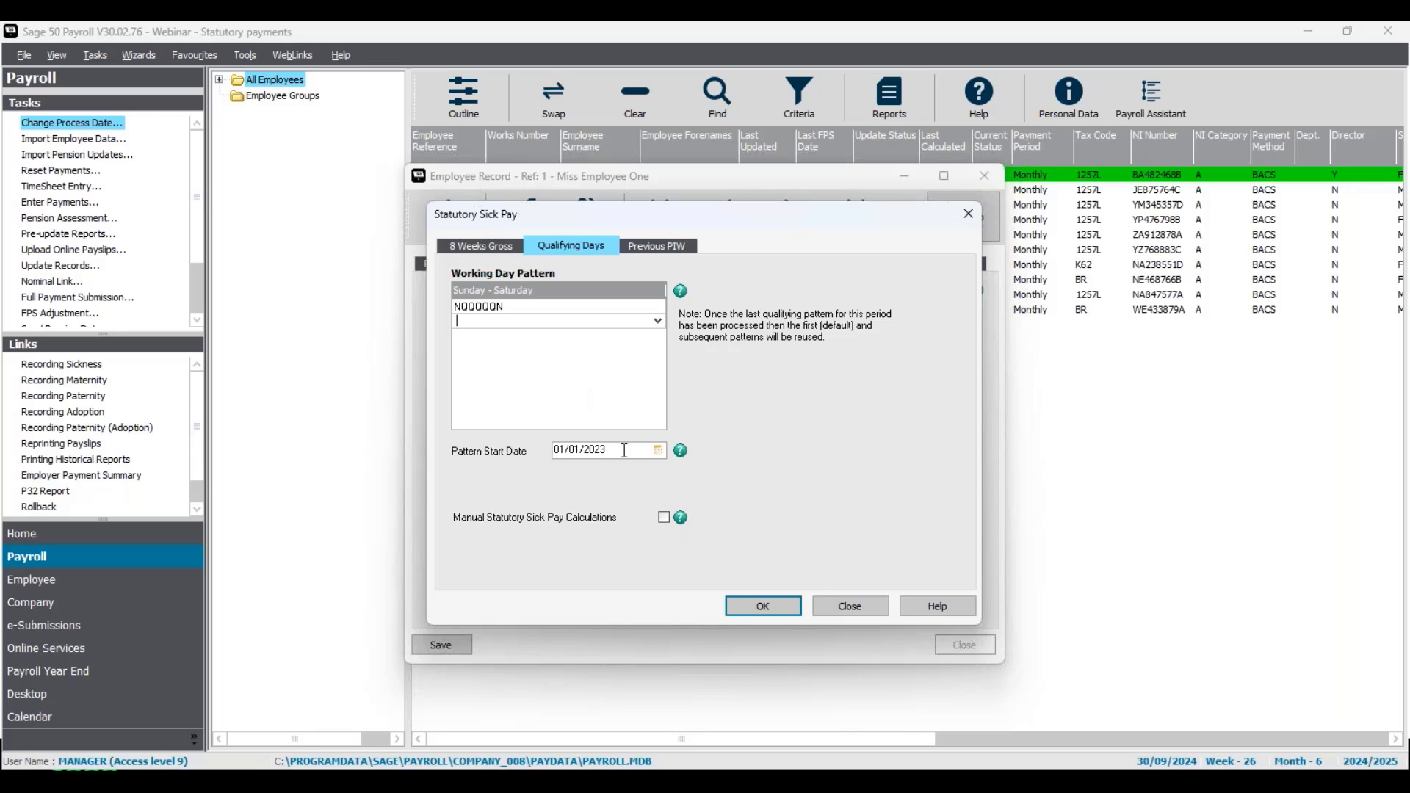
click(781, 610)
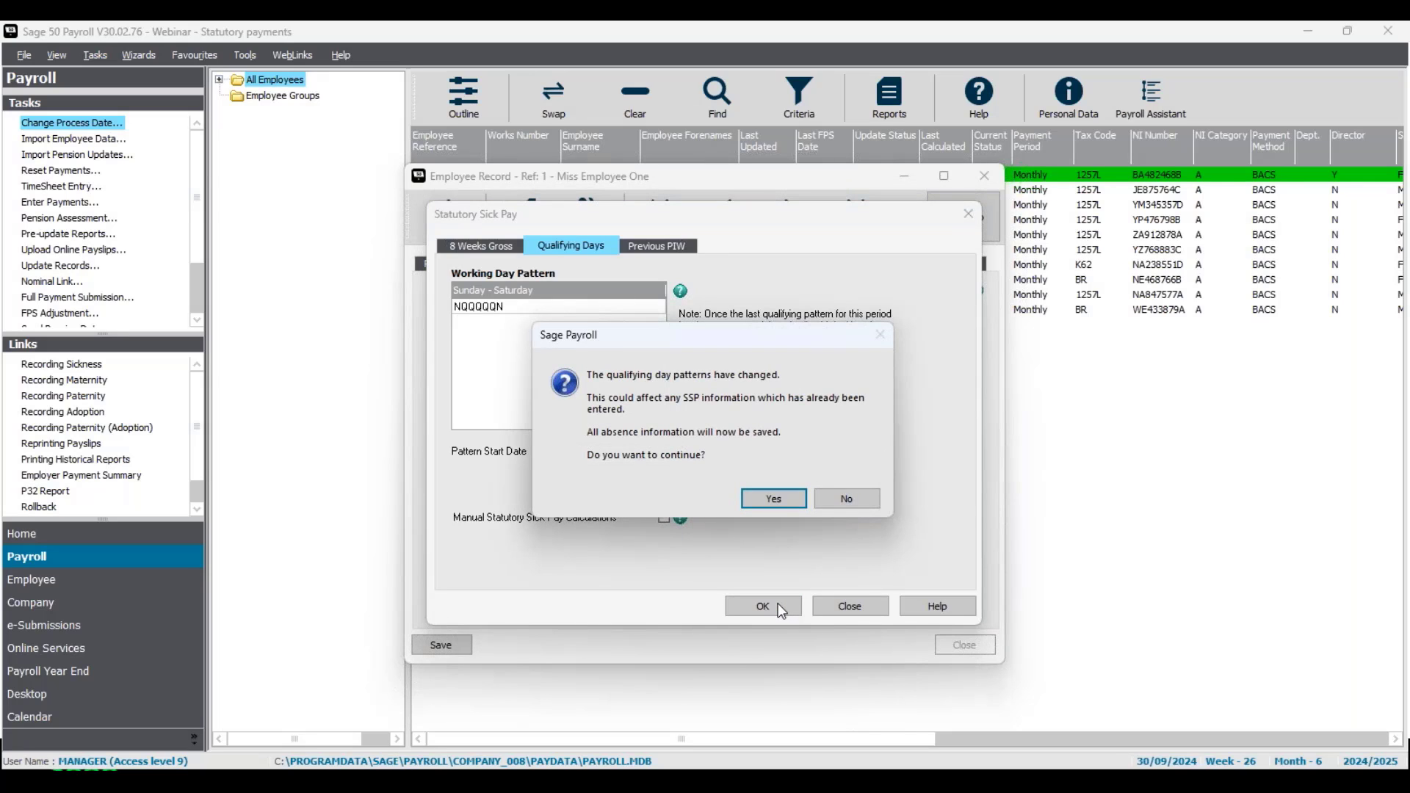
click(771, 499)
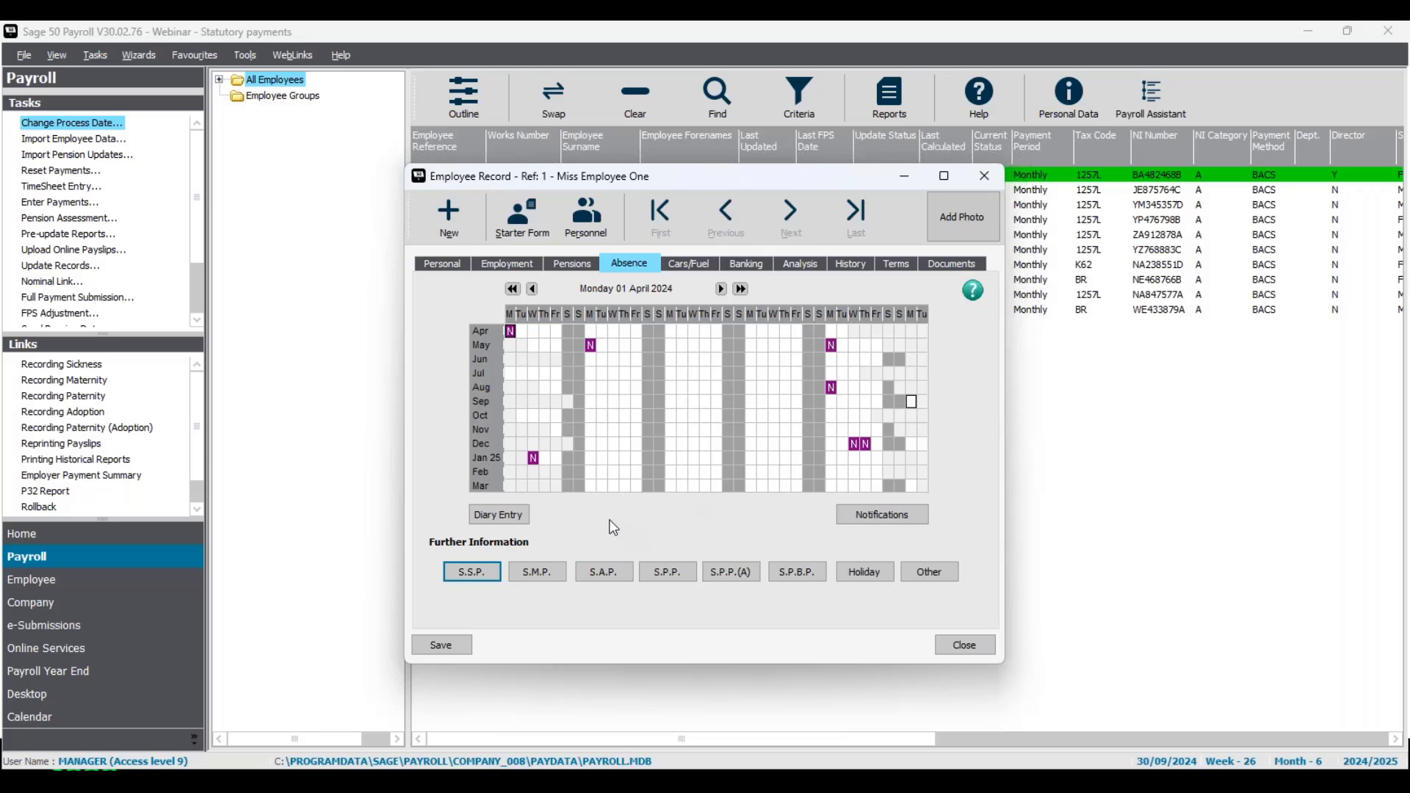
Start a diary entry in the employee's absence calendar with the absence type SSP and the category Sickness.
click(514, 523)
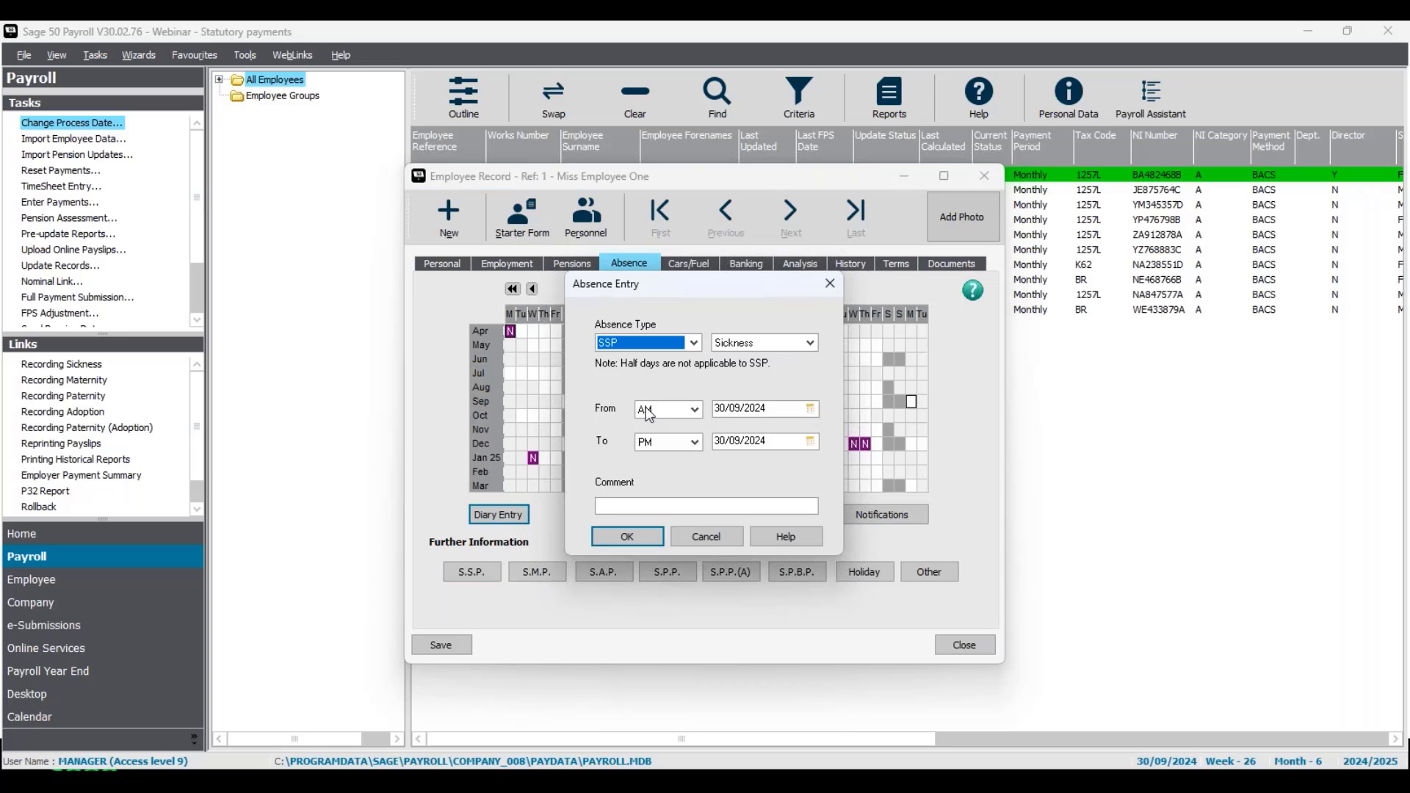
click(694, 343)
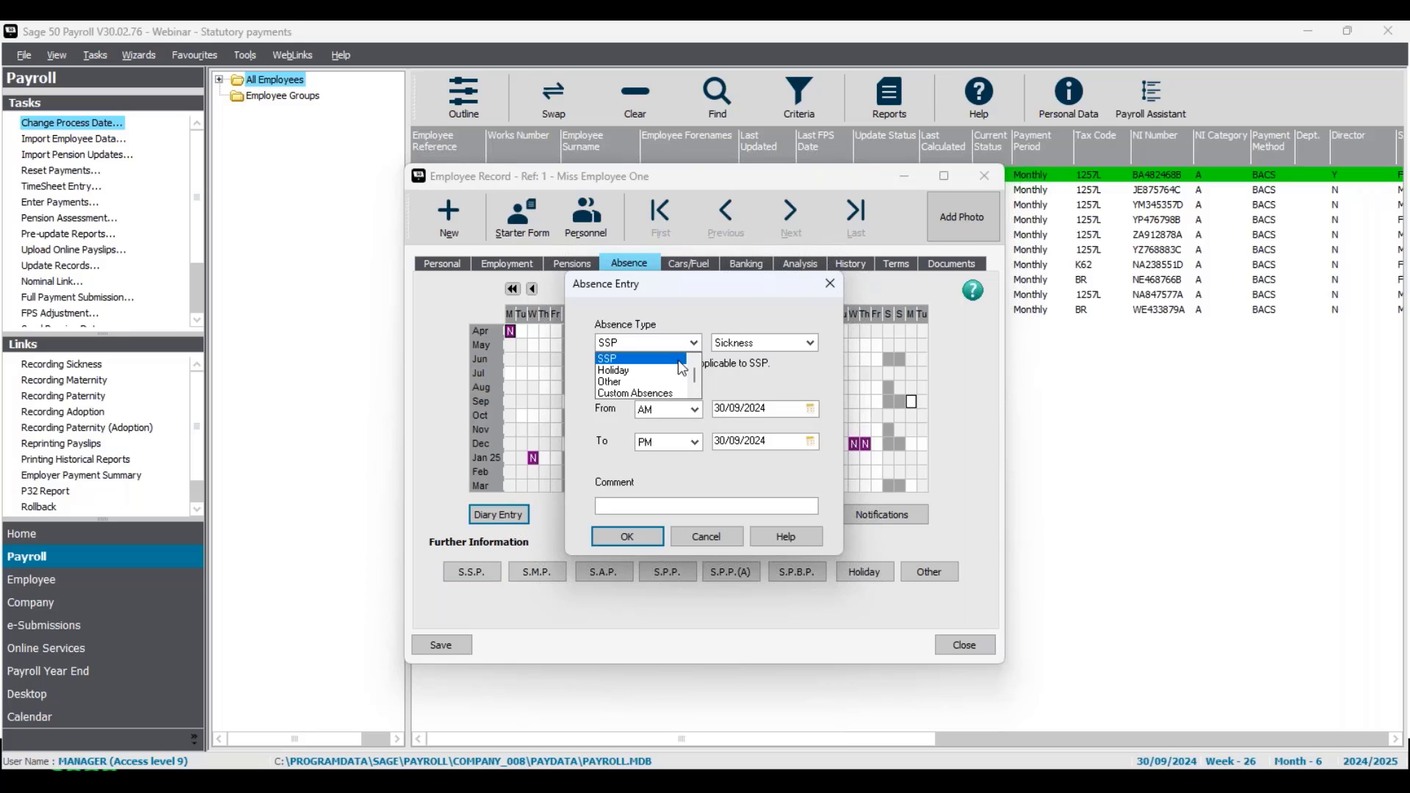
click(677, 360)
click(809, 343)
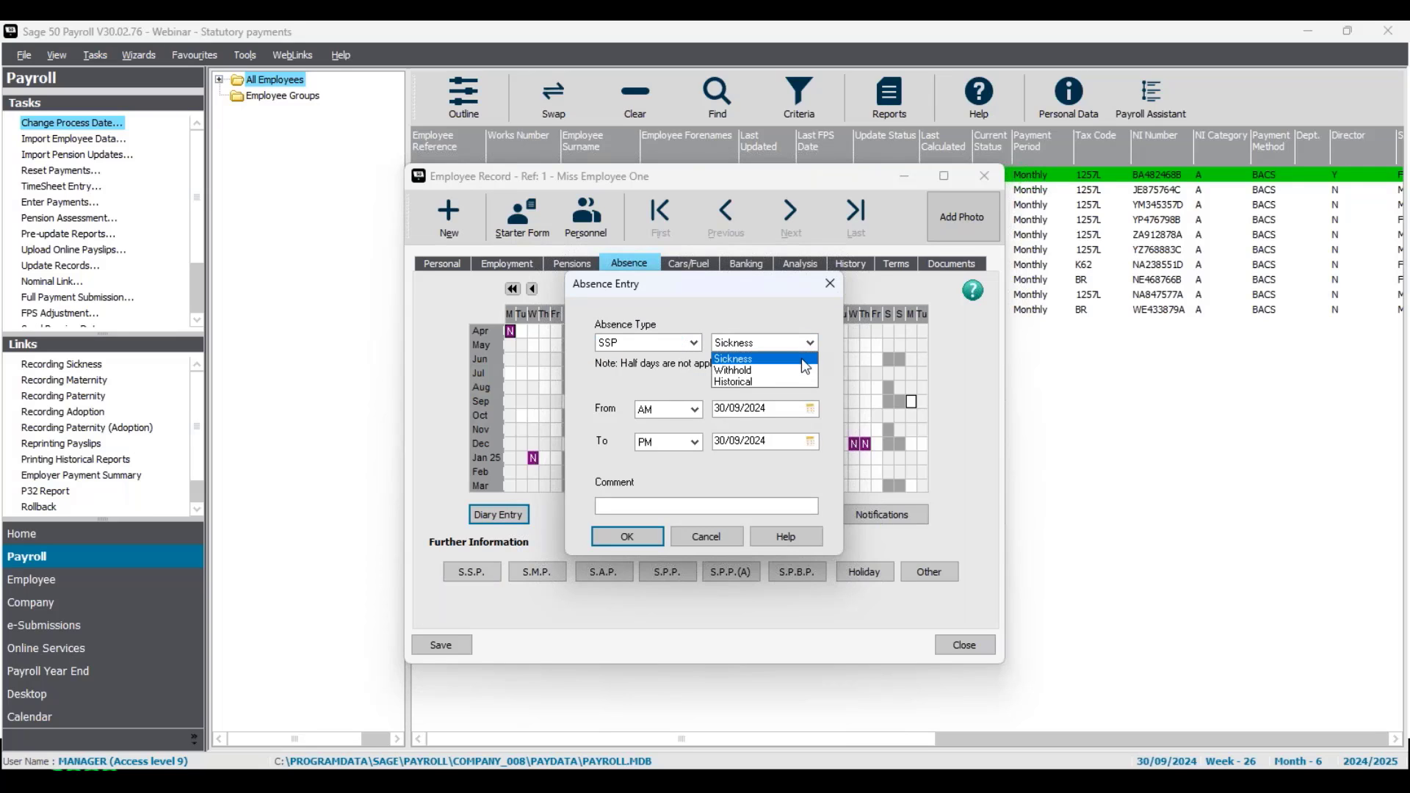
click(803, 359)
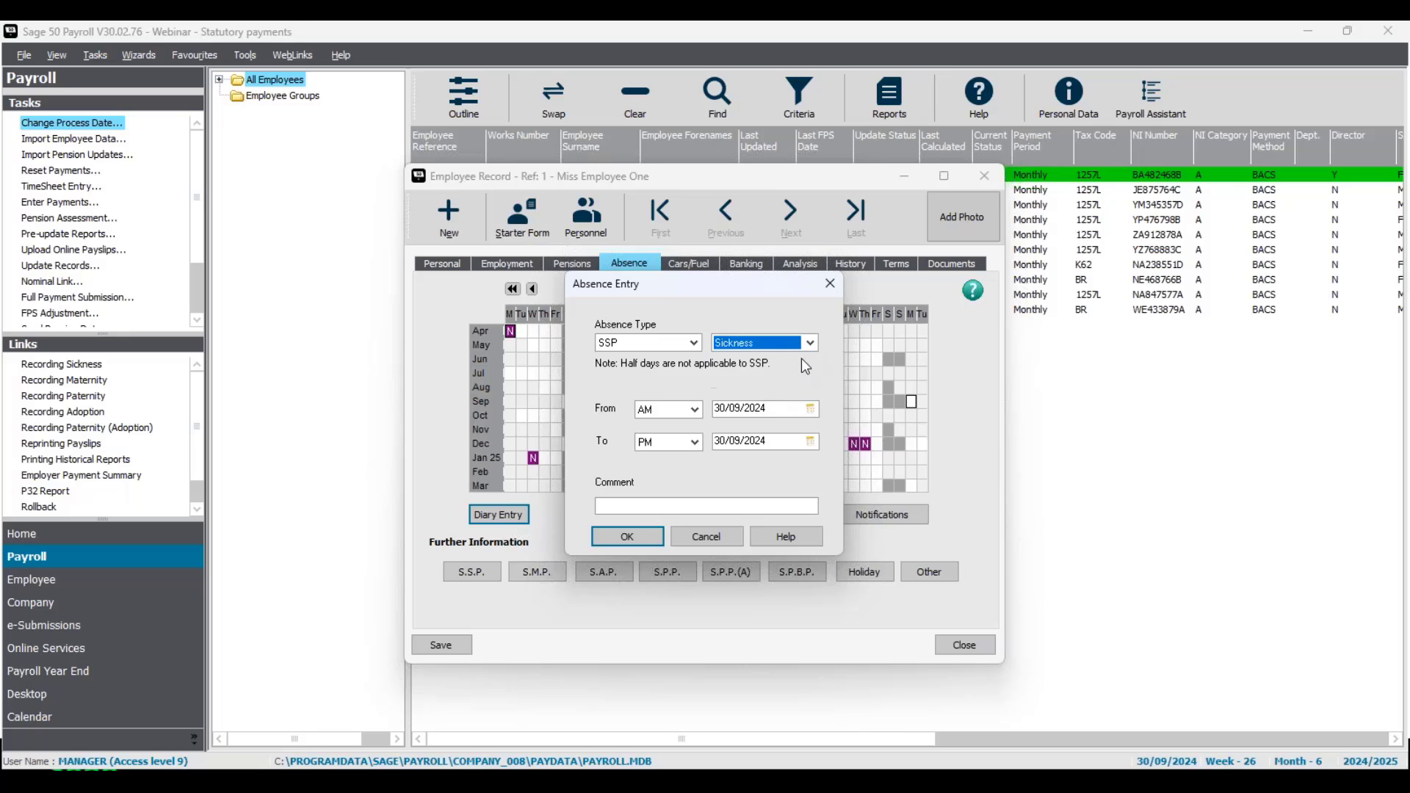
Set the absence period from 09/09/2024 to 20/09/2024.
click(812, 411)
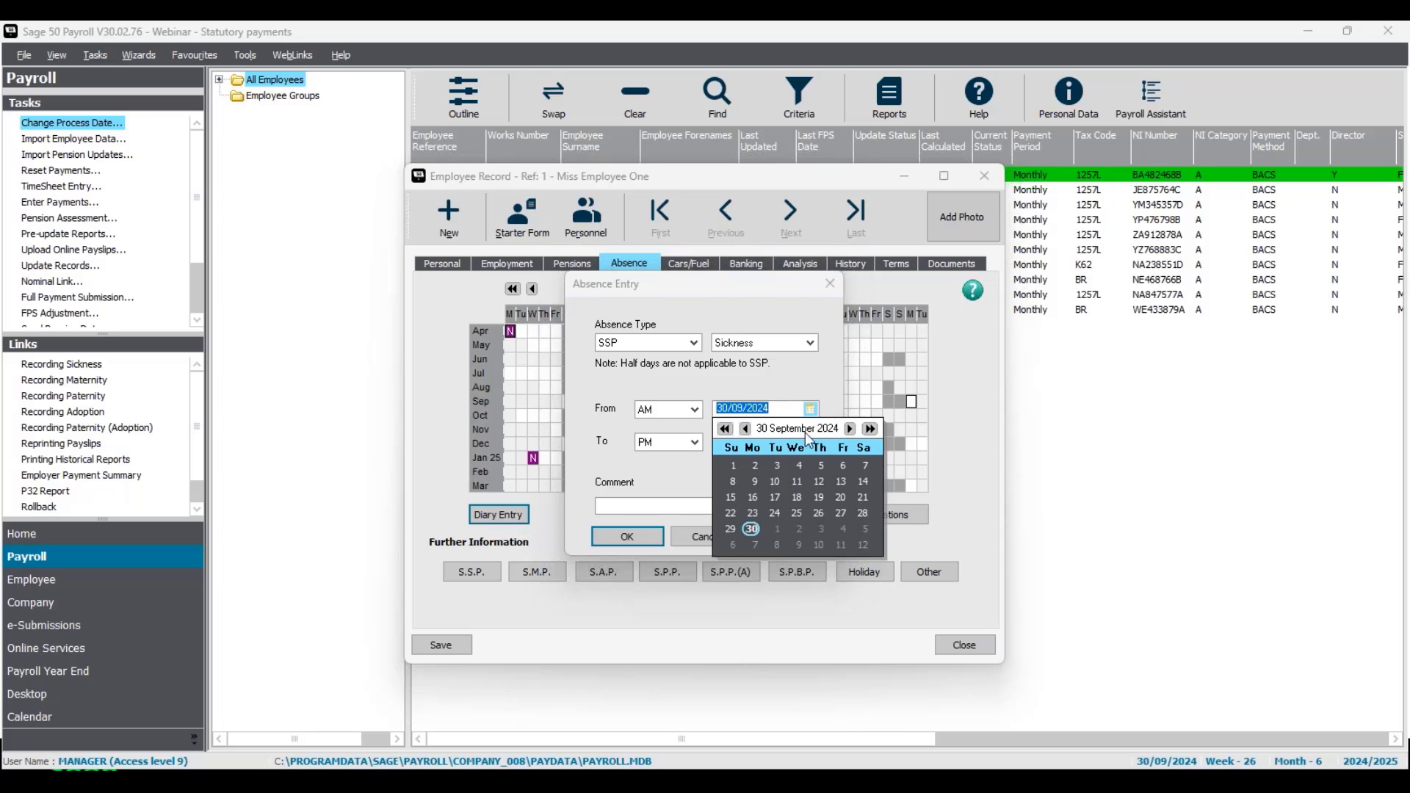
click(750, 482)
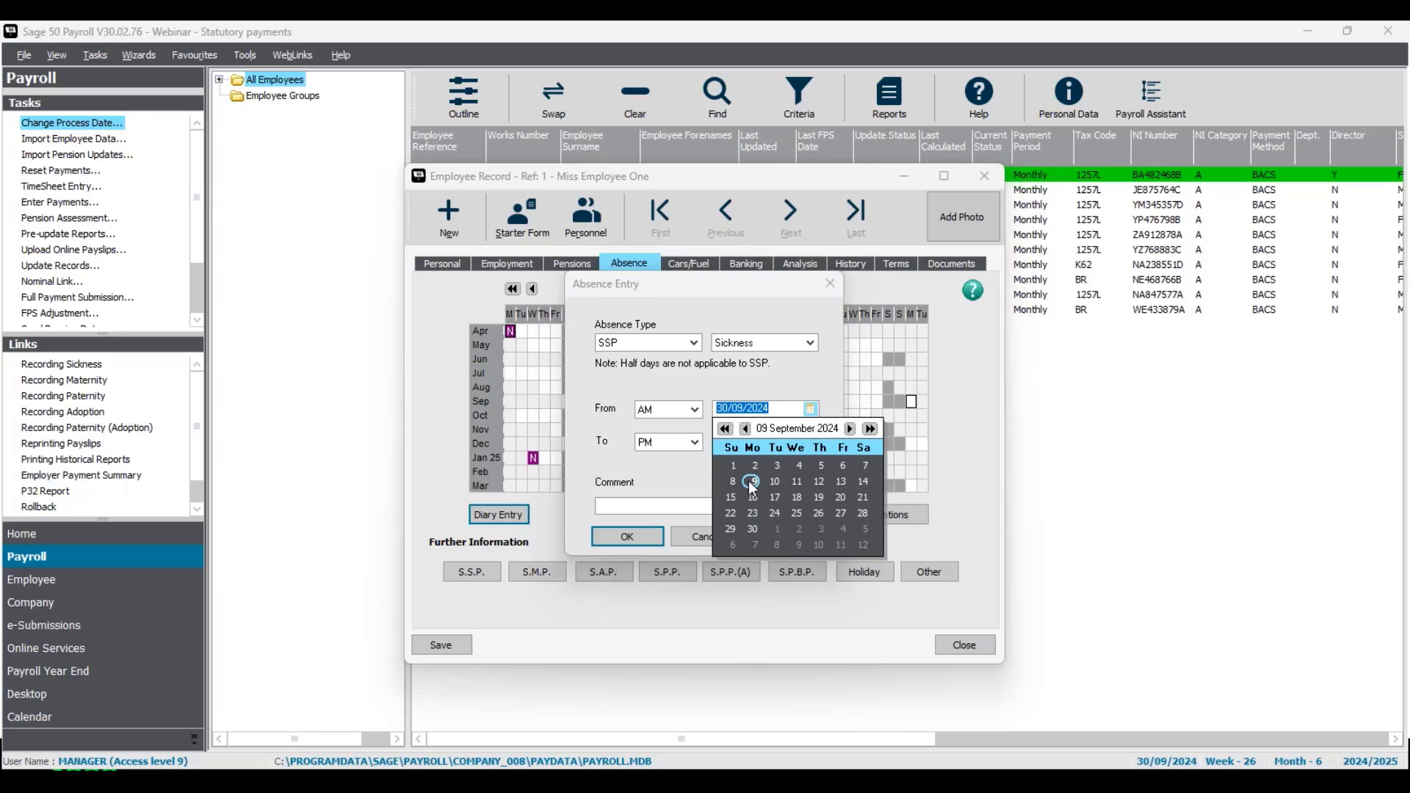
click(822, 391)
click(813, 442)
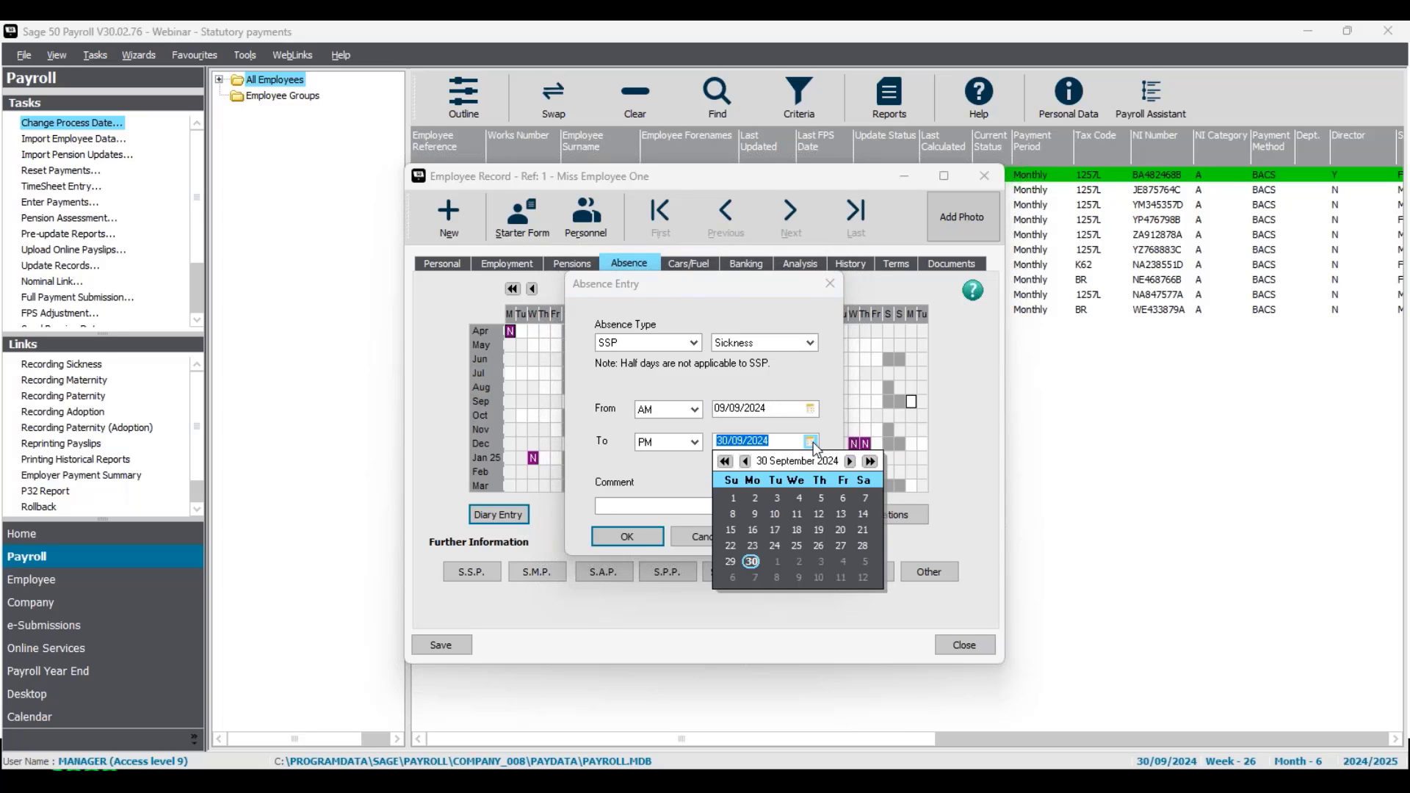
click(839, 530)
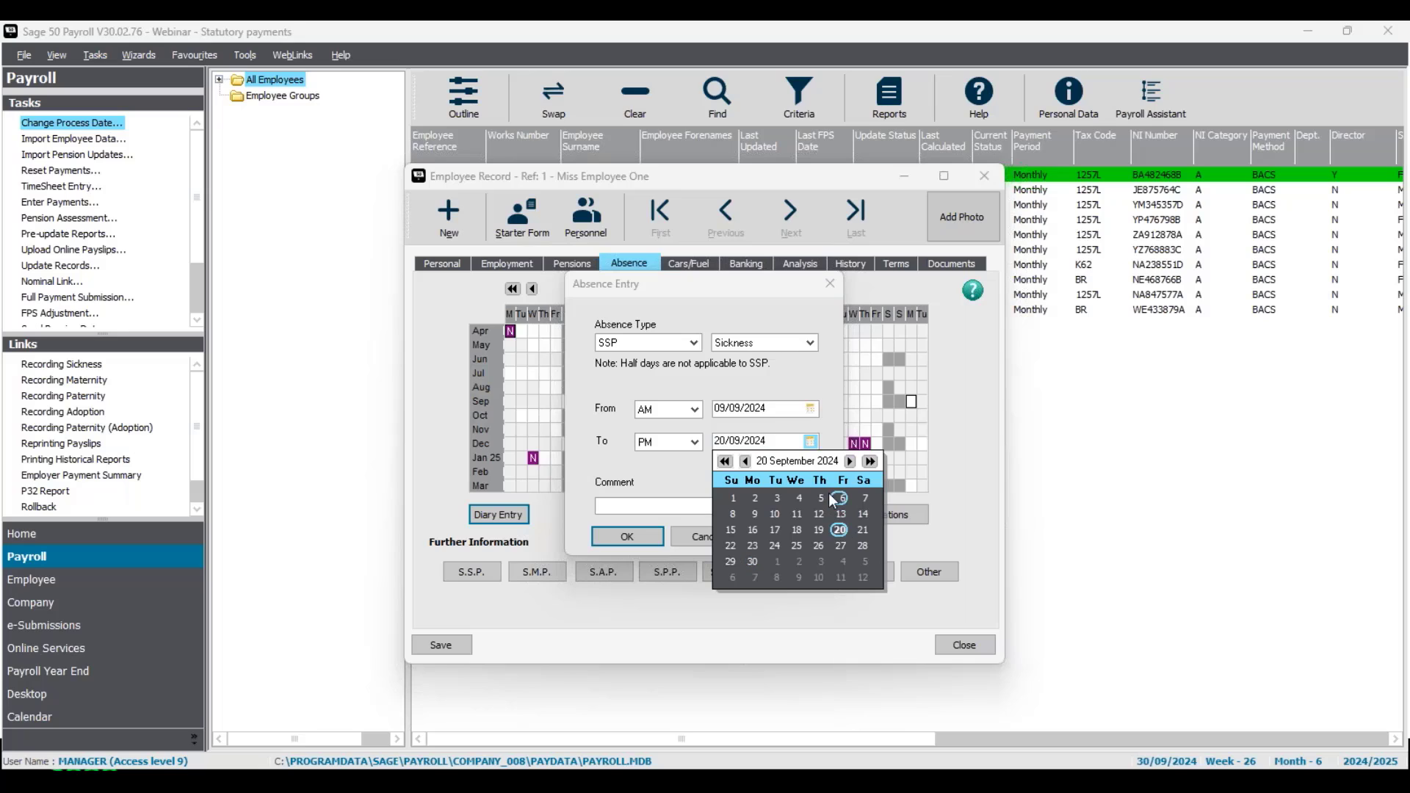
click(835, 410)
click(783, 442)
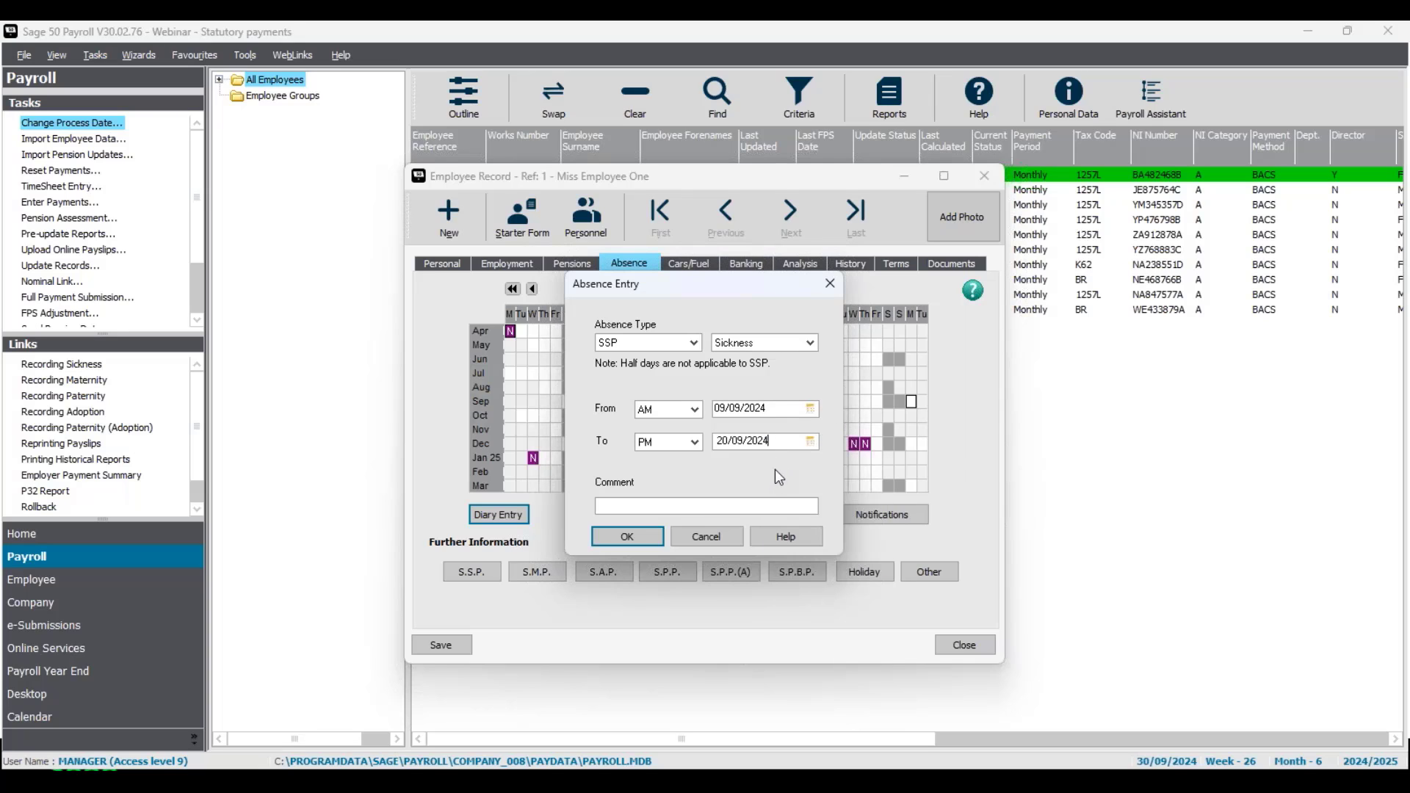
Add the comment "sick not received" and save the absence entry.
click(755, 506)
text(sick not received)
click(659, 541)
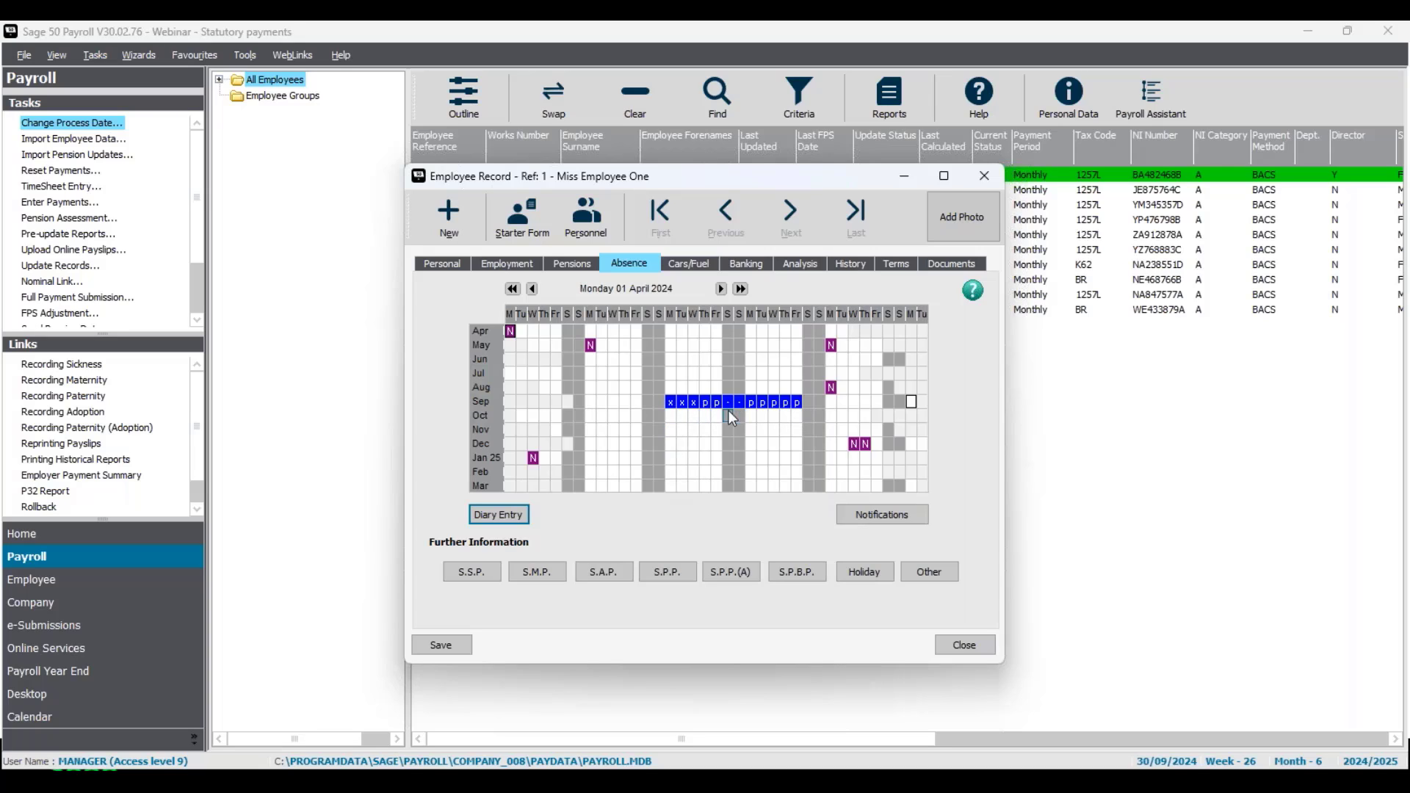
Check the absence details of the waiting and paid sickness days between 9 and 20 September in the calendar.
click(798, 404)
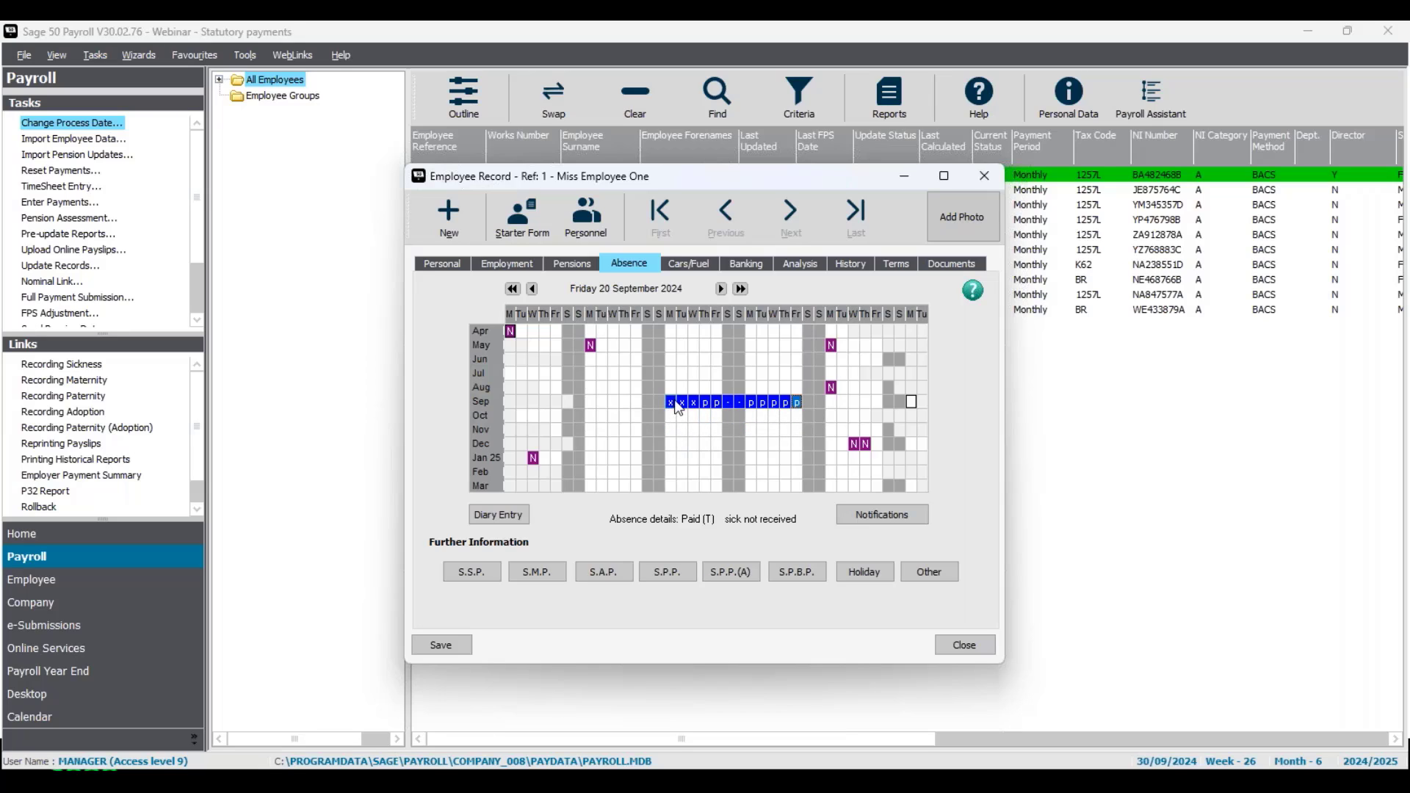
drag(671, 403, 700, 412)
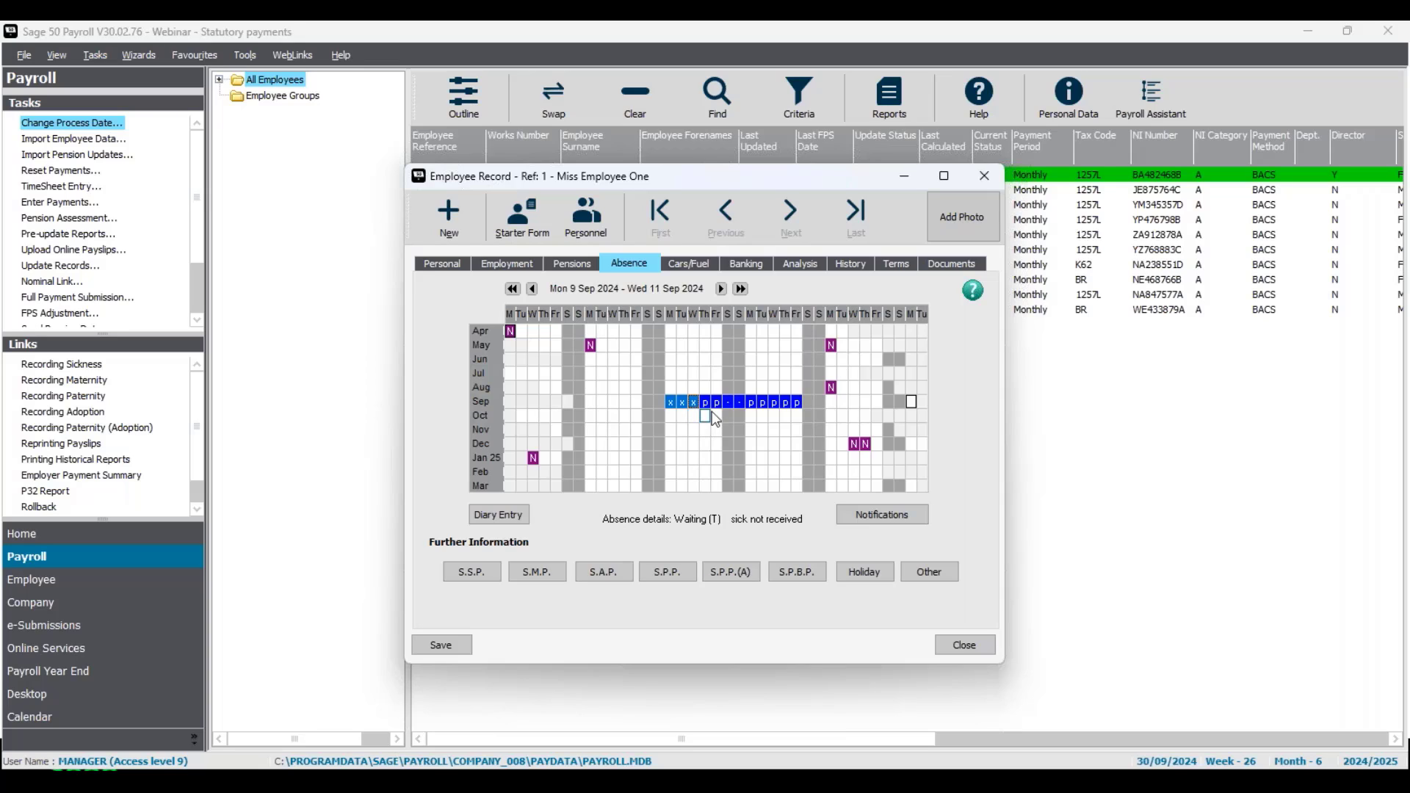
drag(705, 402, 796, 403)
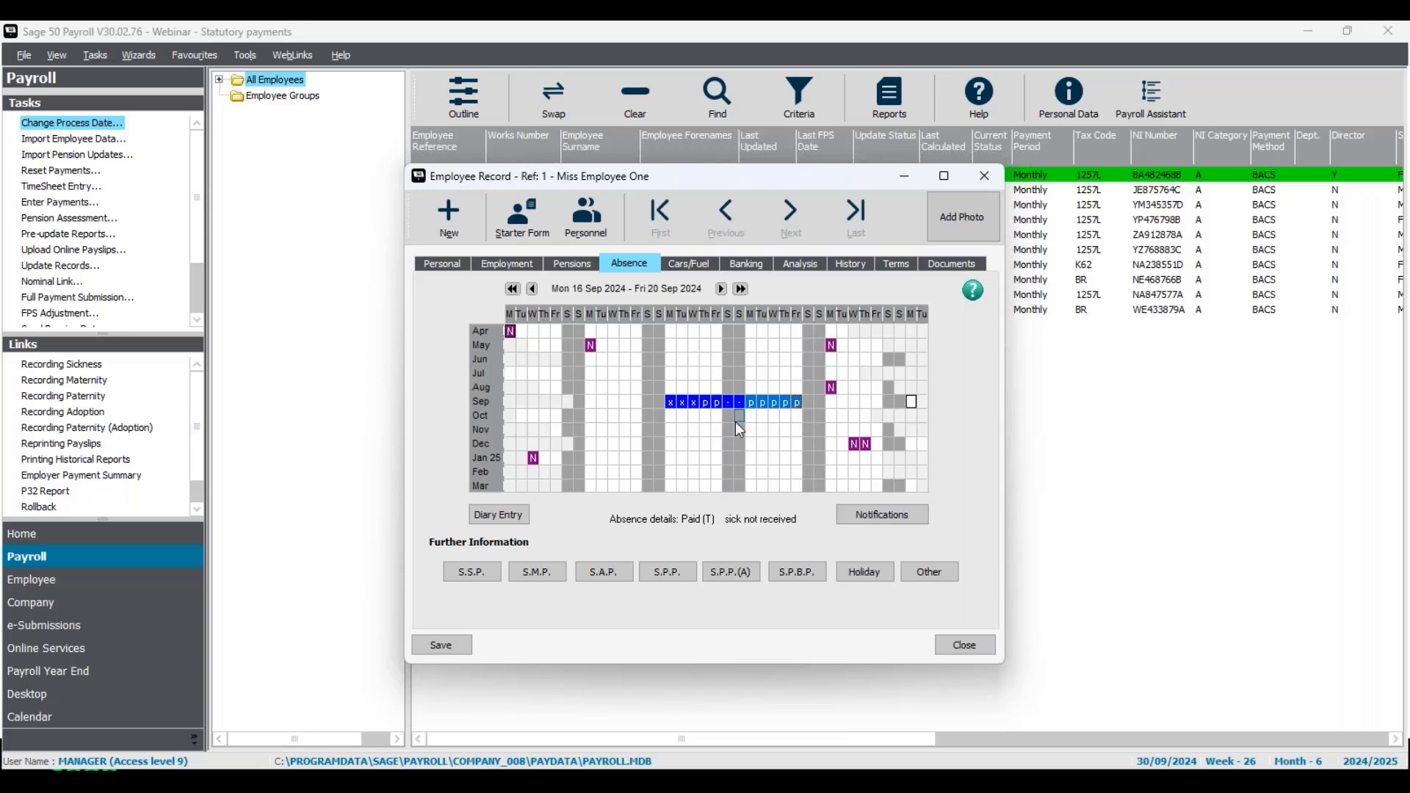
Clear the whole absence from 9 to 20 September 2024 in the absence calendar by setting those days to None.
drag(706, 402, 723, 409)
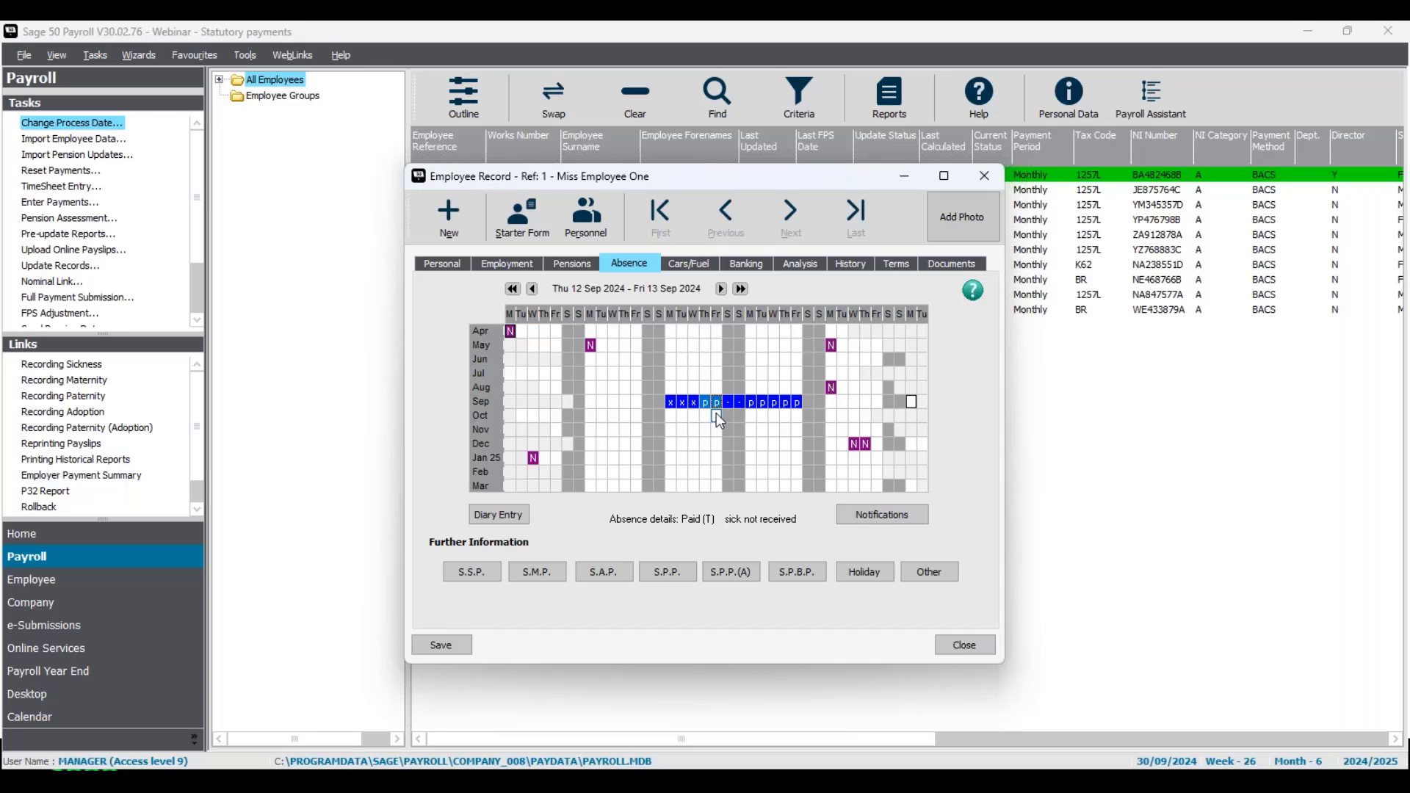
drag(727, 403, 742, 405)
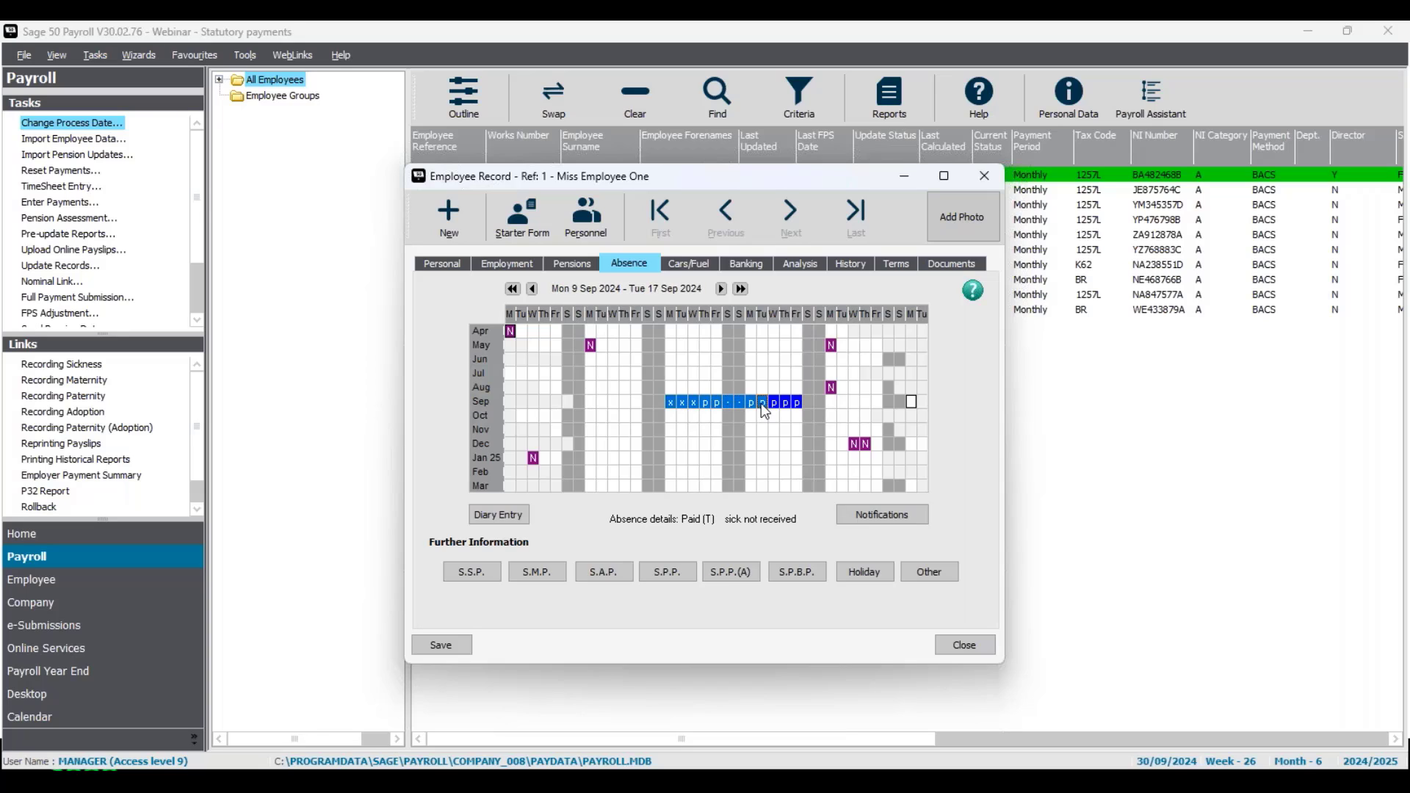
drag(761, 403, 796, 403)
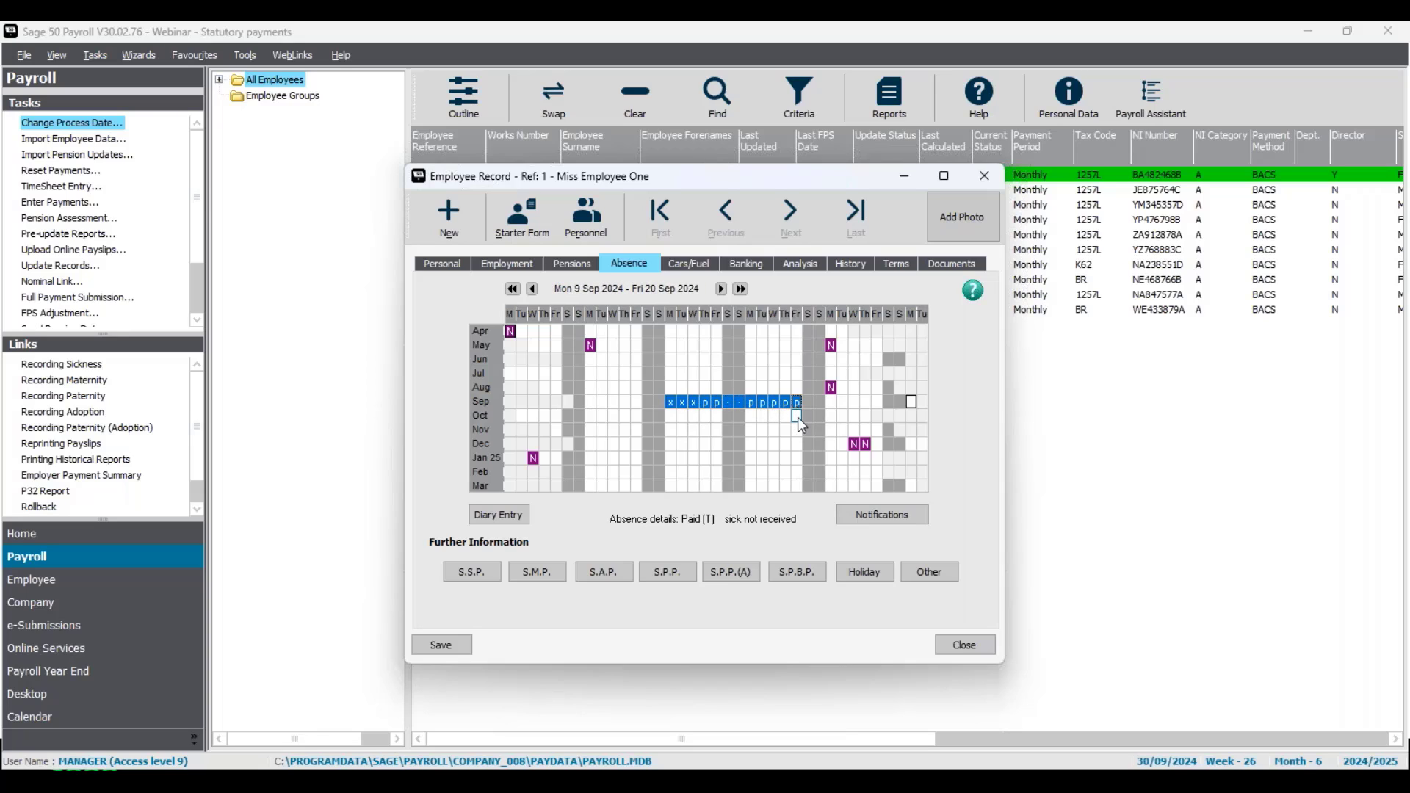
right_click(799, 405)
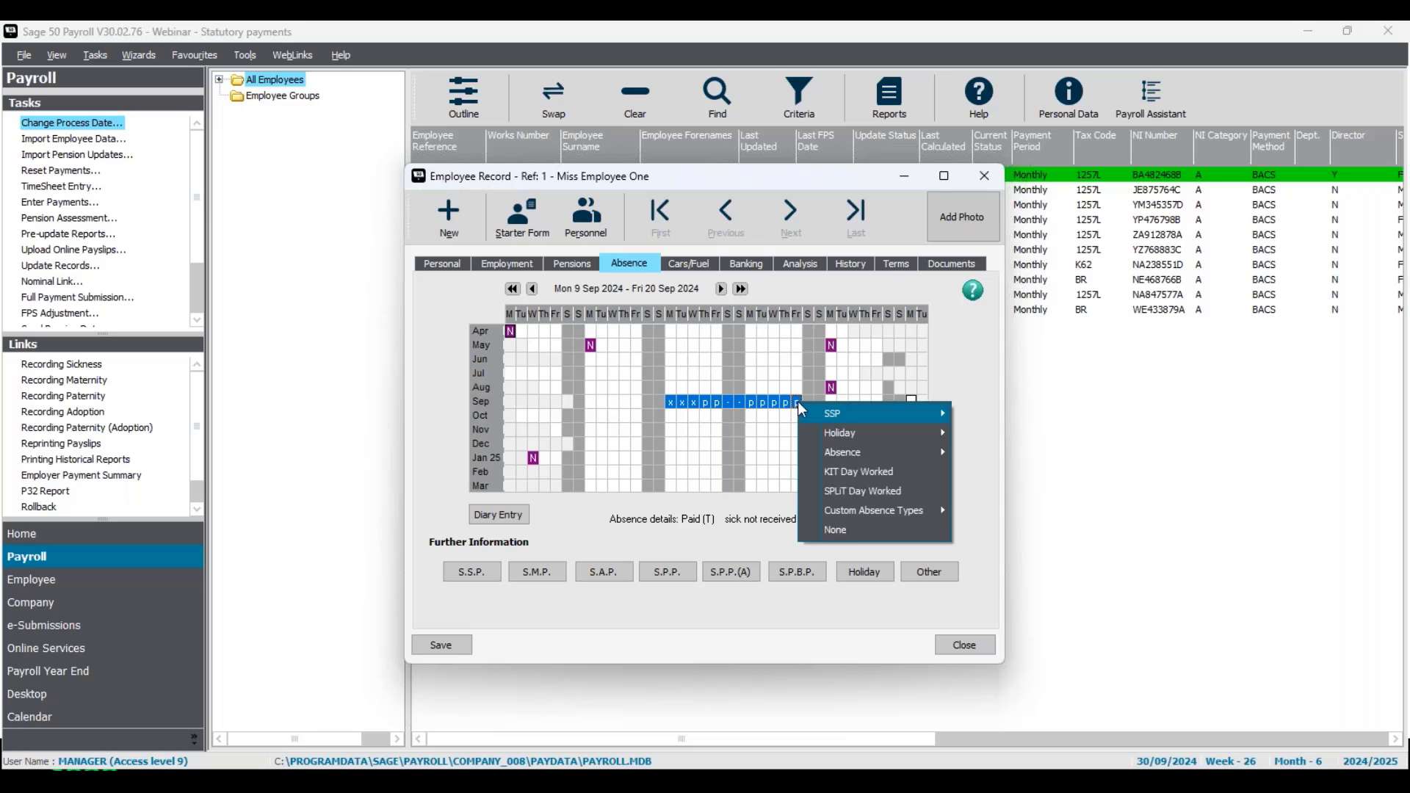
click(824, 530)
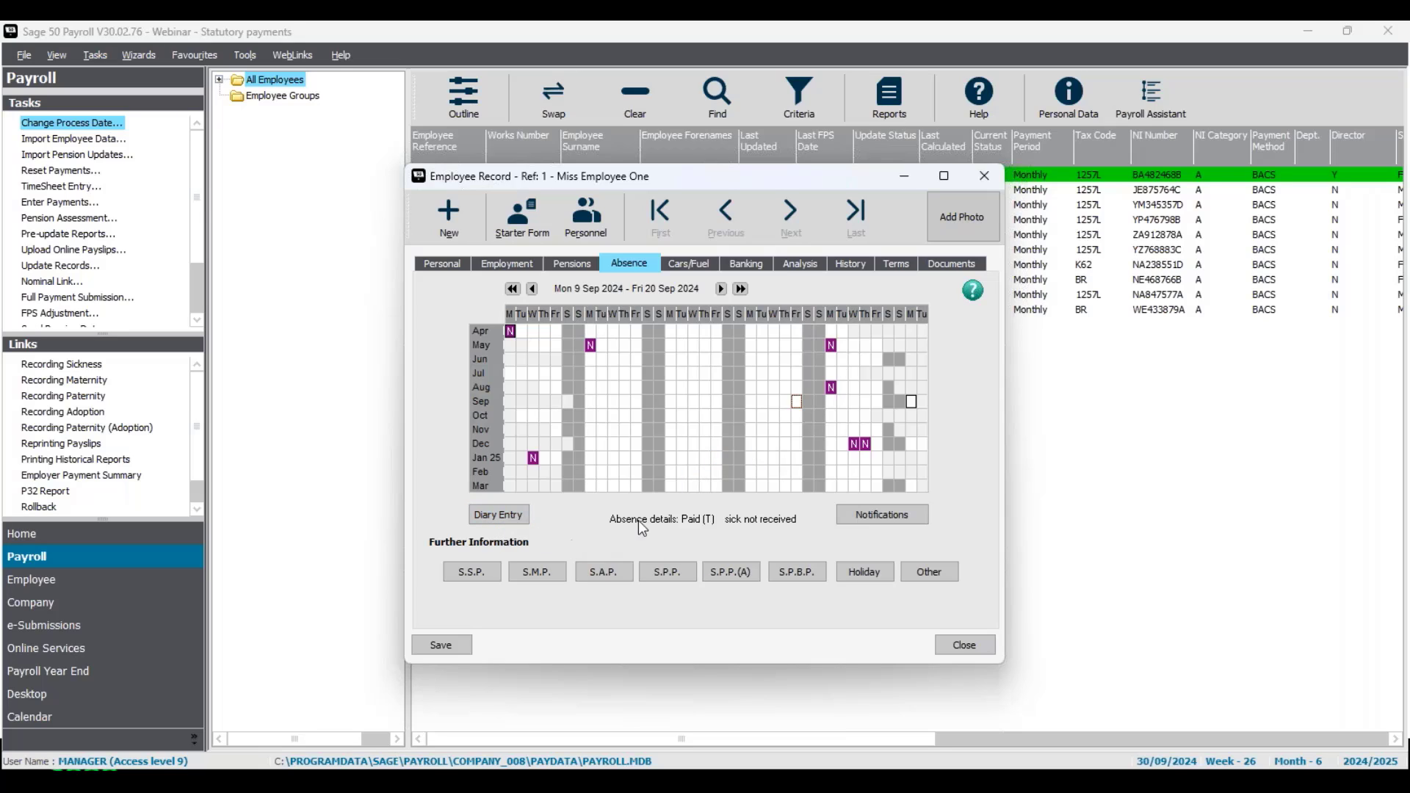
Mark 9 to 20 September 2024 as SSP due to sickness without a comment, and save and close the employee record.
drag(671, 403, 802, 410)
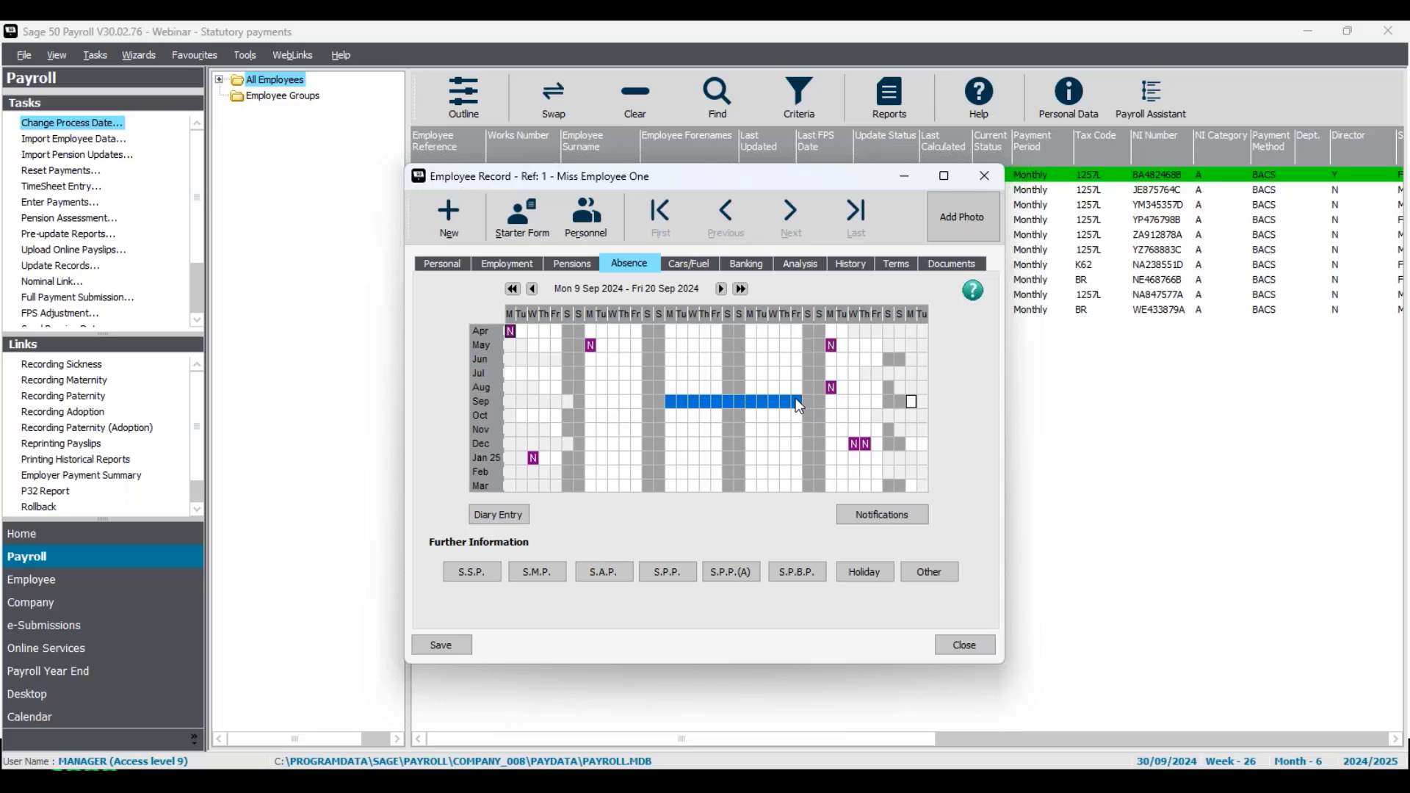
right_click(799, 406)
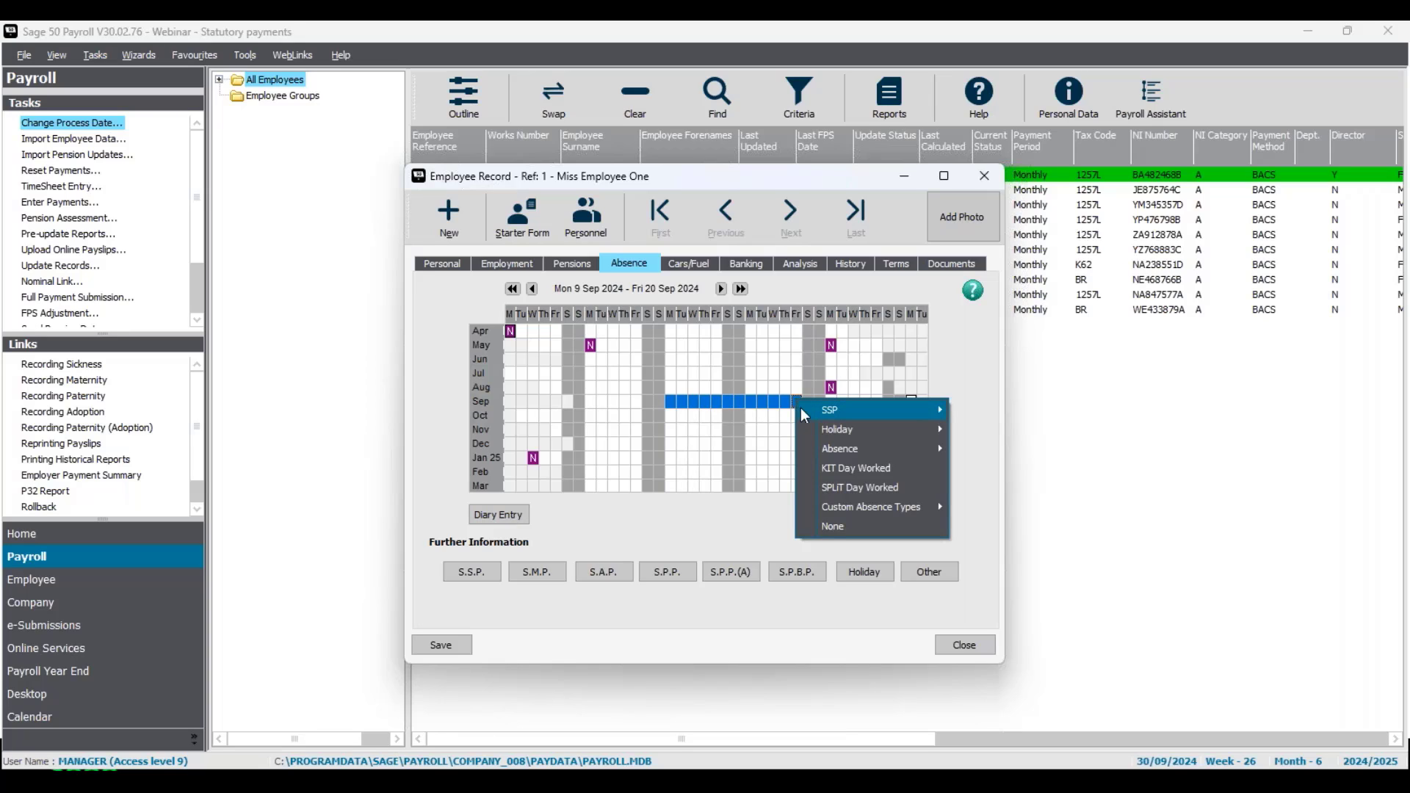
mouse_move(809, 417)
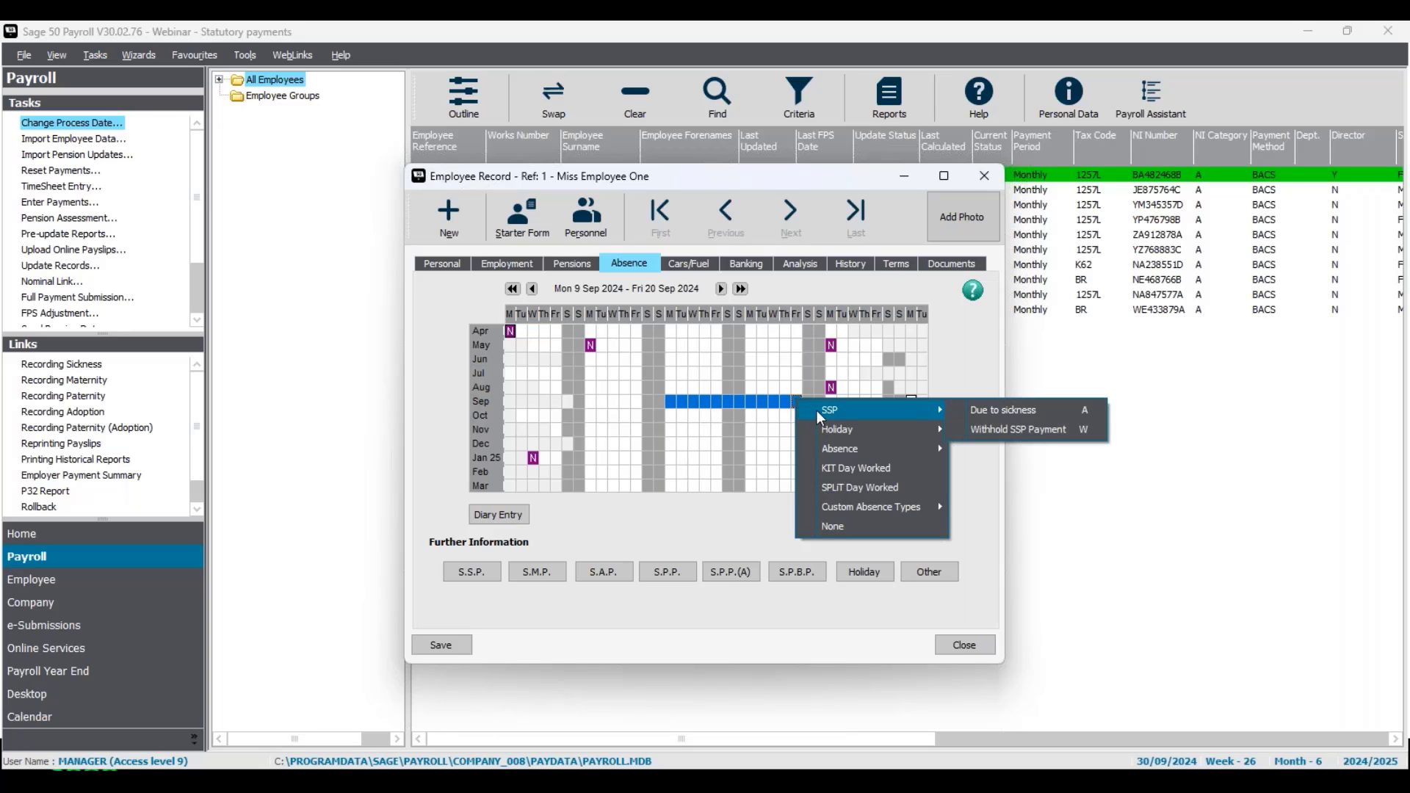
click(977, 418)
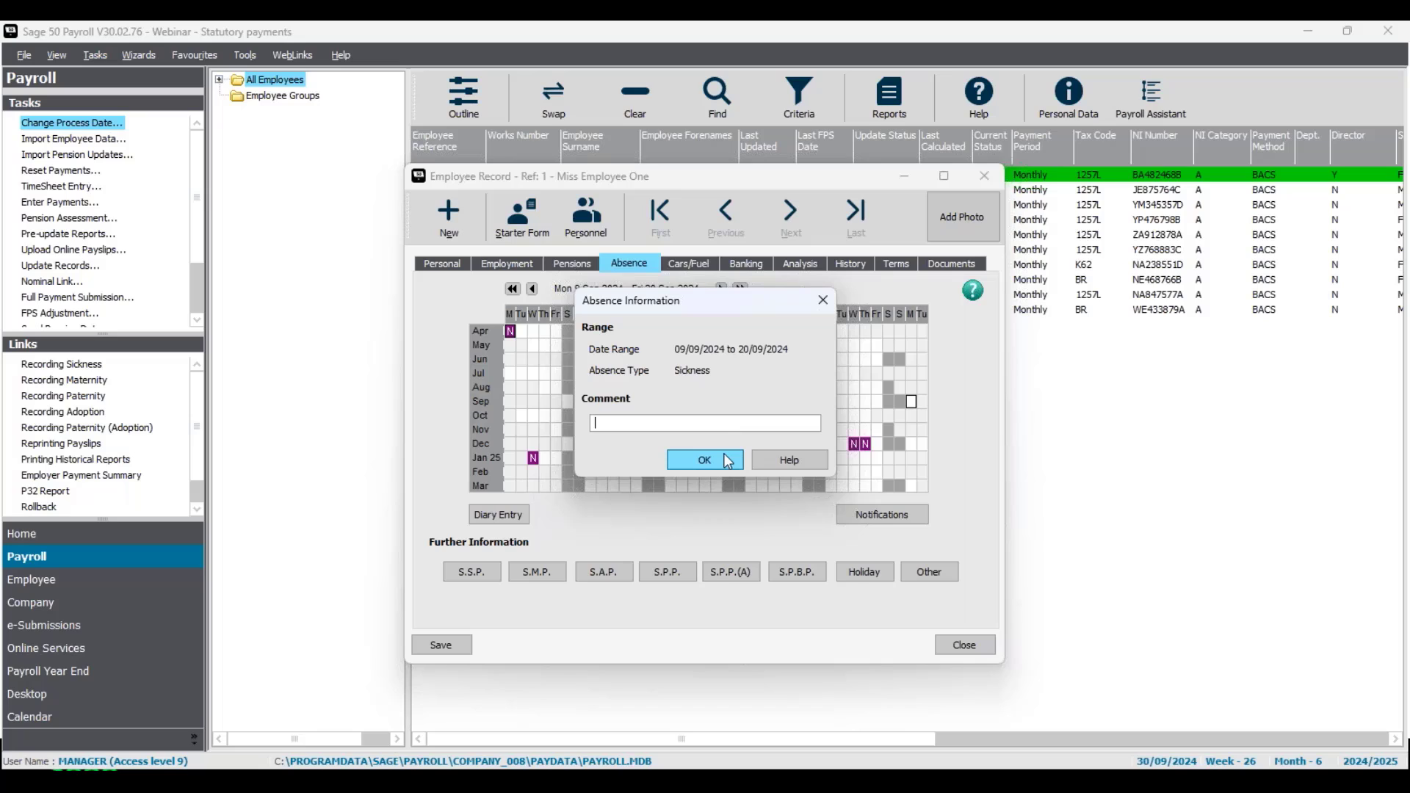
click(727, 460)
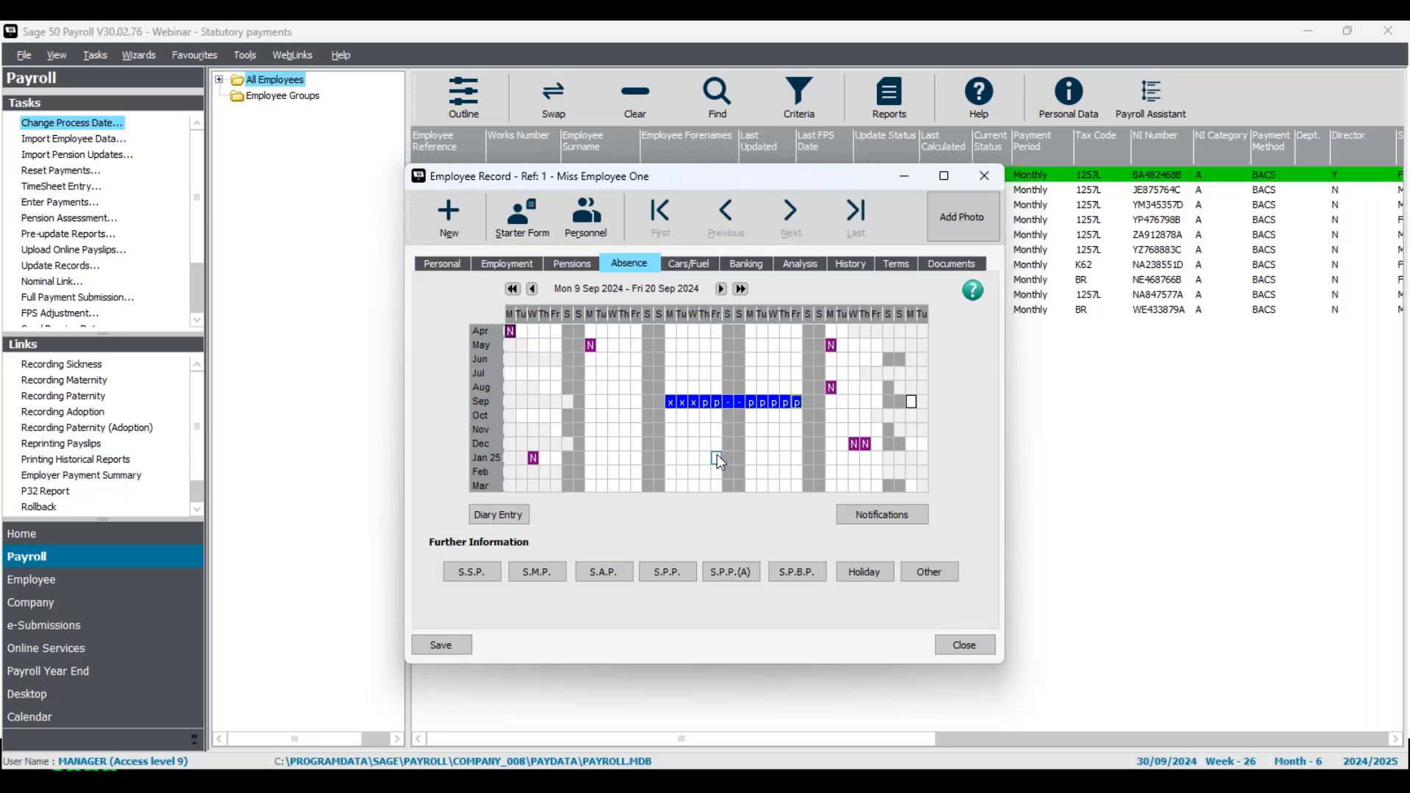
click(448, 646)
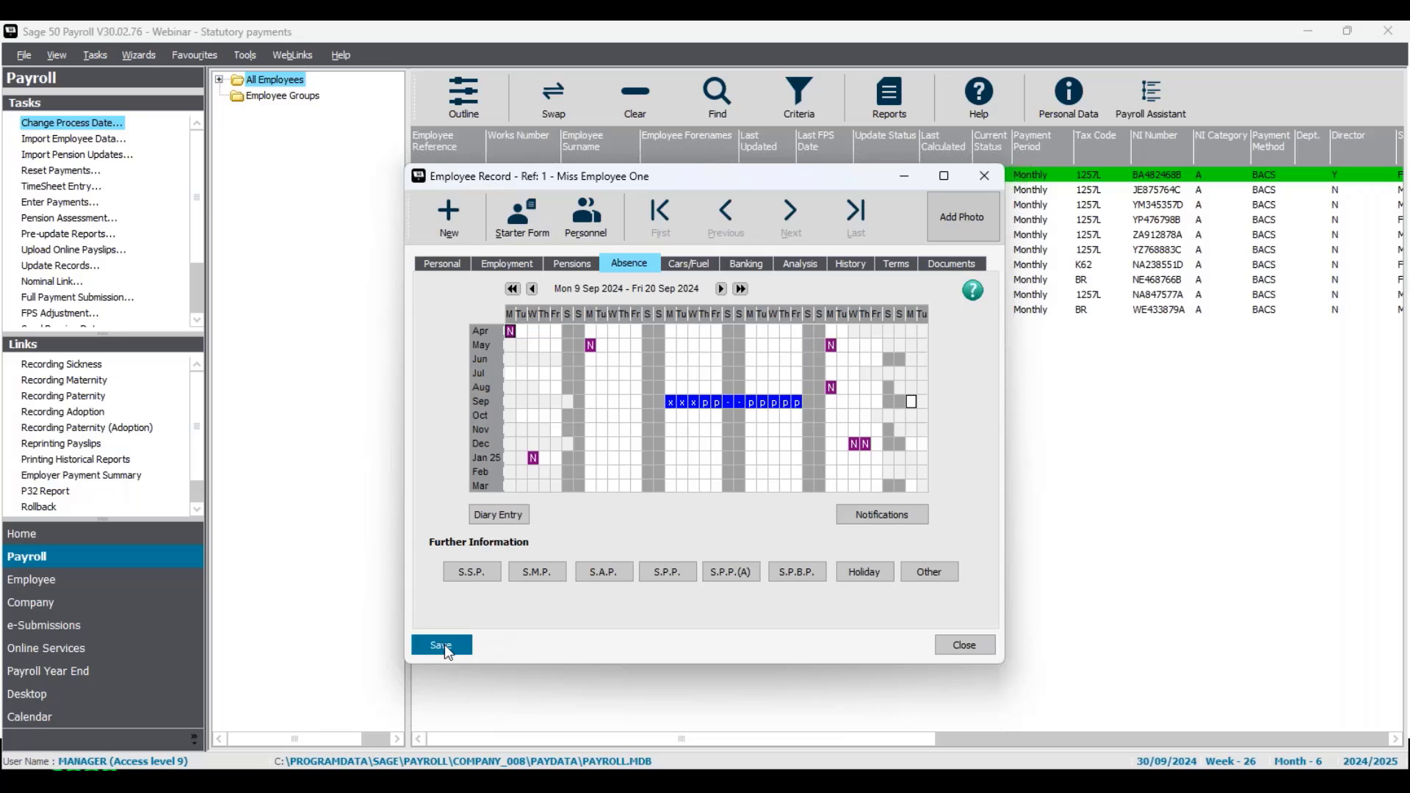
click(959, 646)
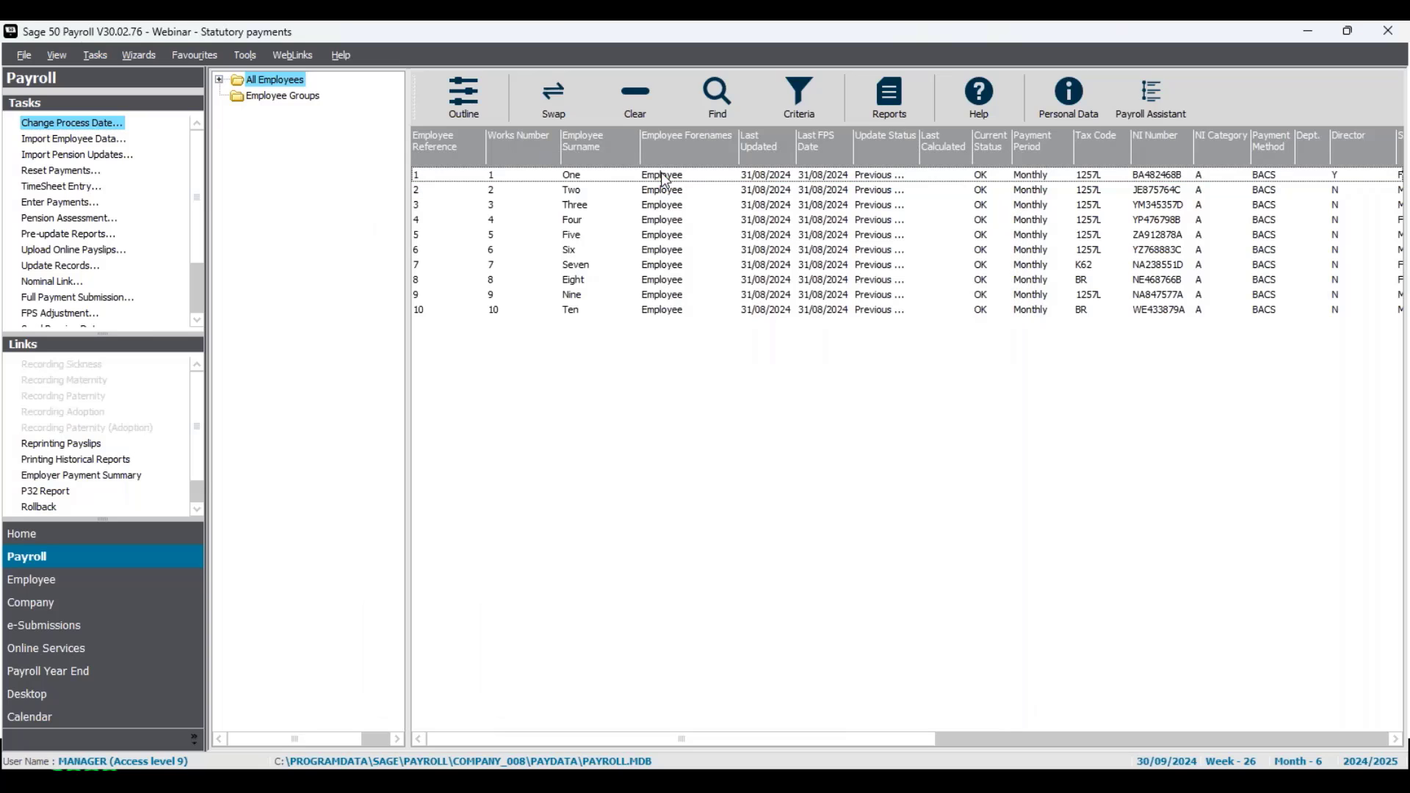
Select the fourth employee in the list and start recording sickness from the Employee tasks.
click(663, 222)
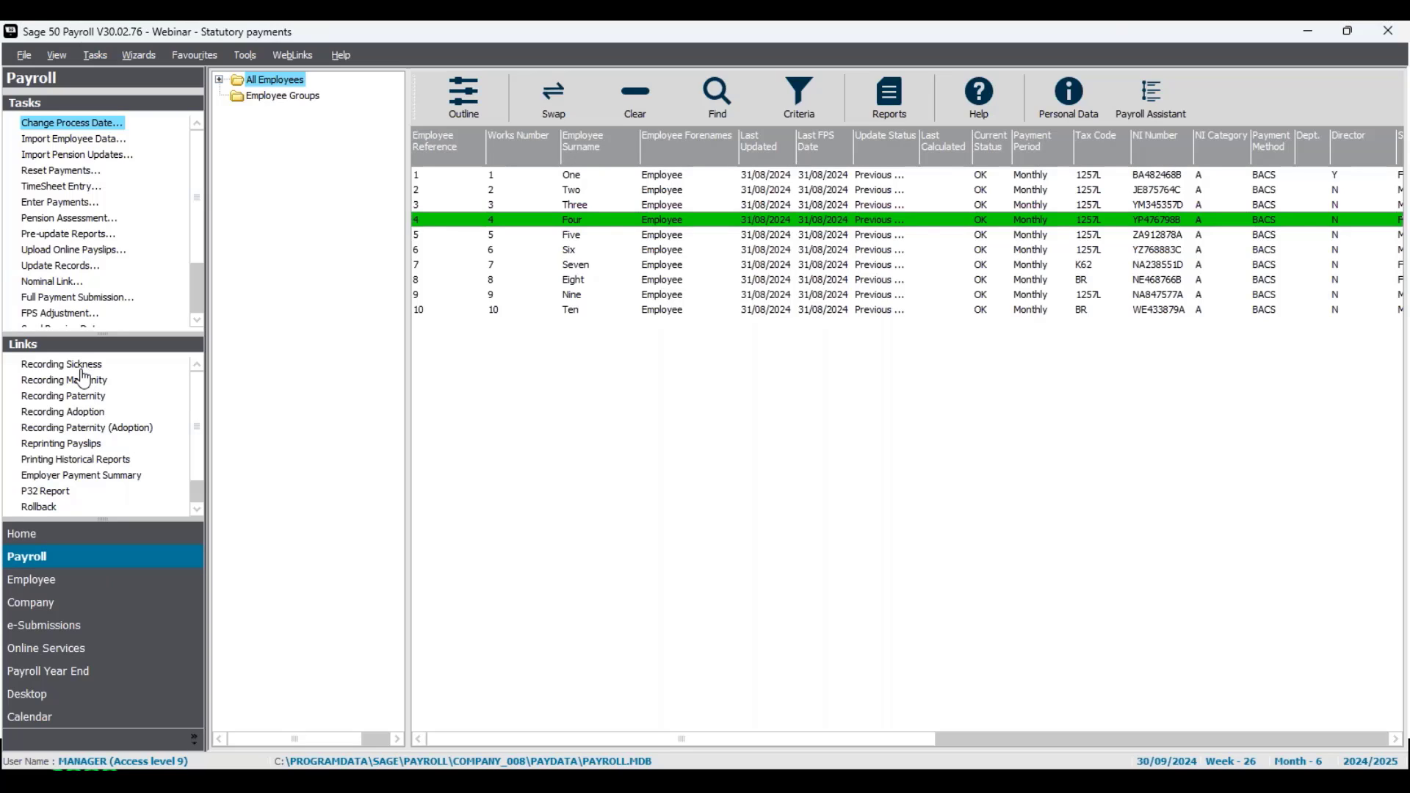
drag(116, 334, 132, 373)
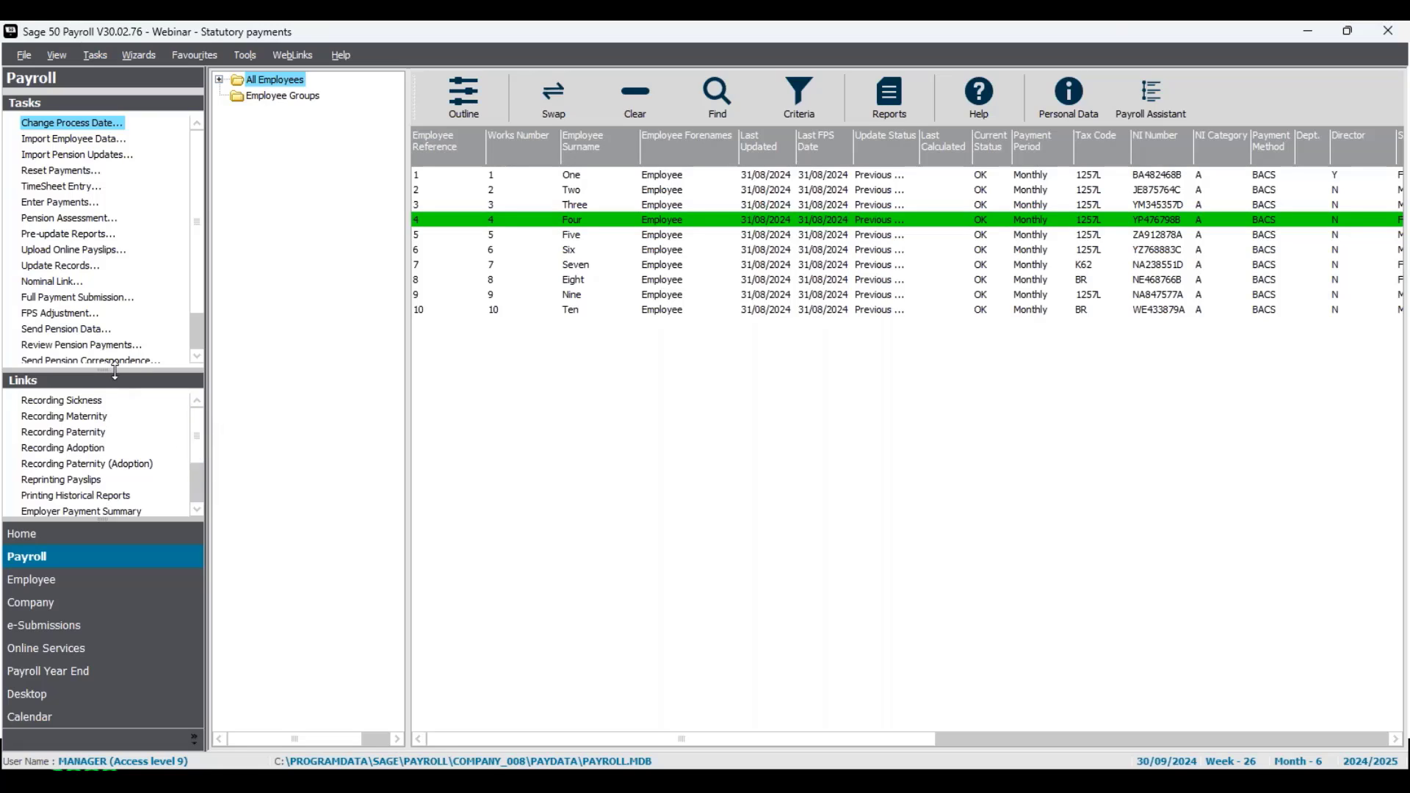
drag(115, 371, 113, 335)
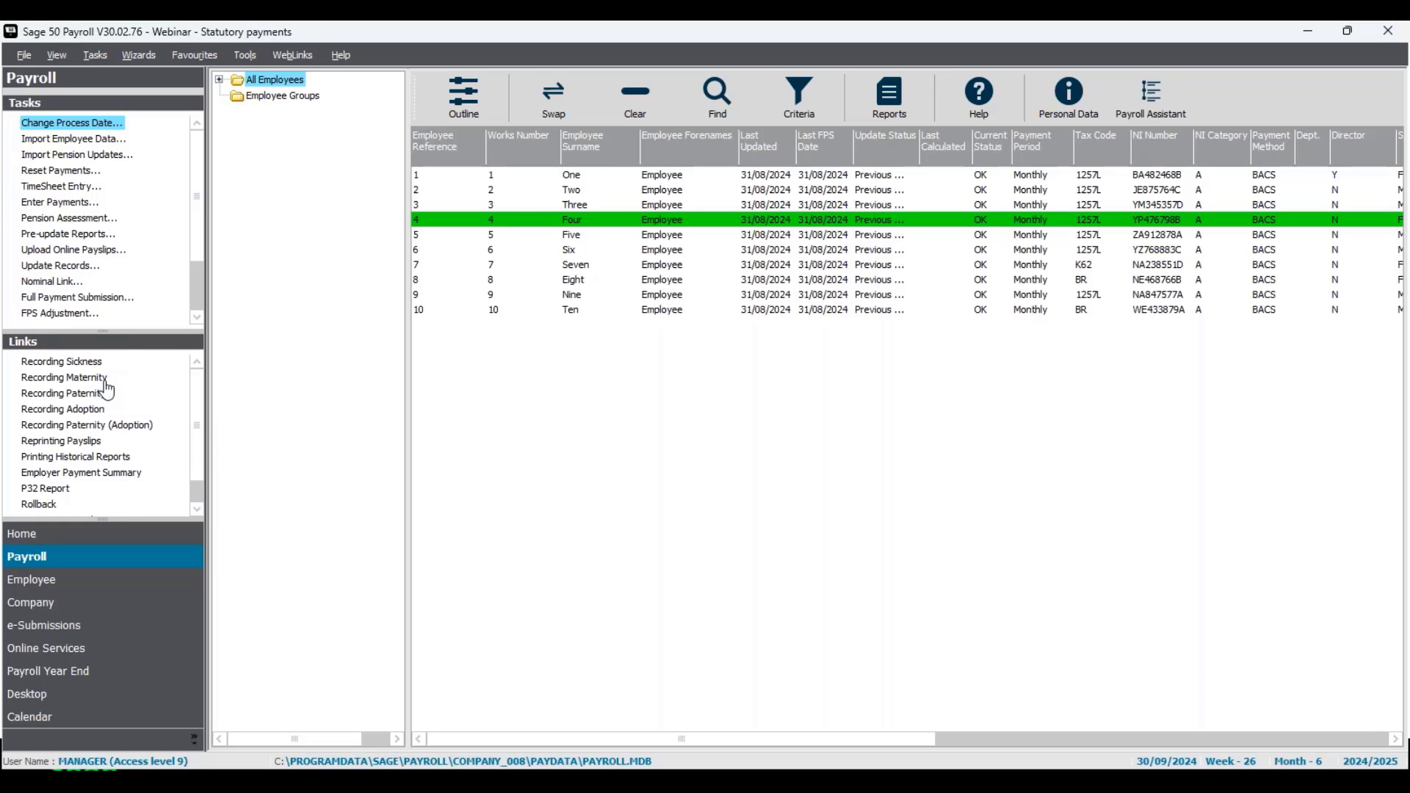
click(91, 589)
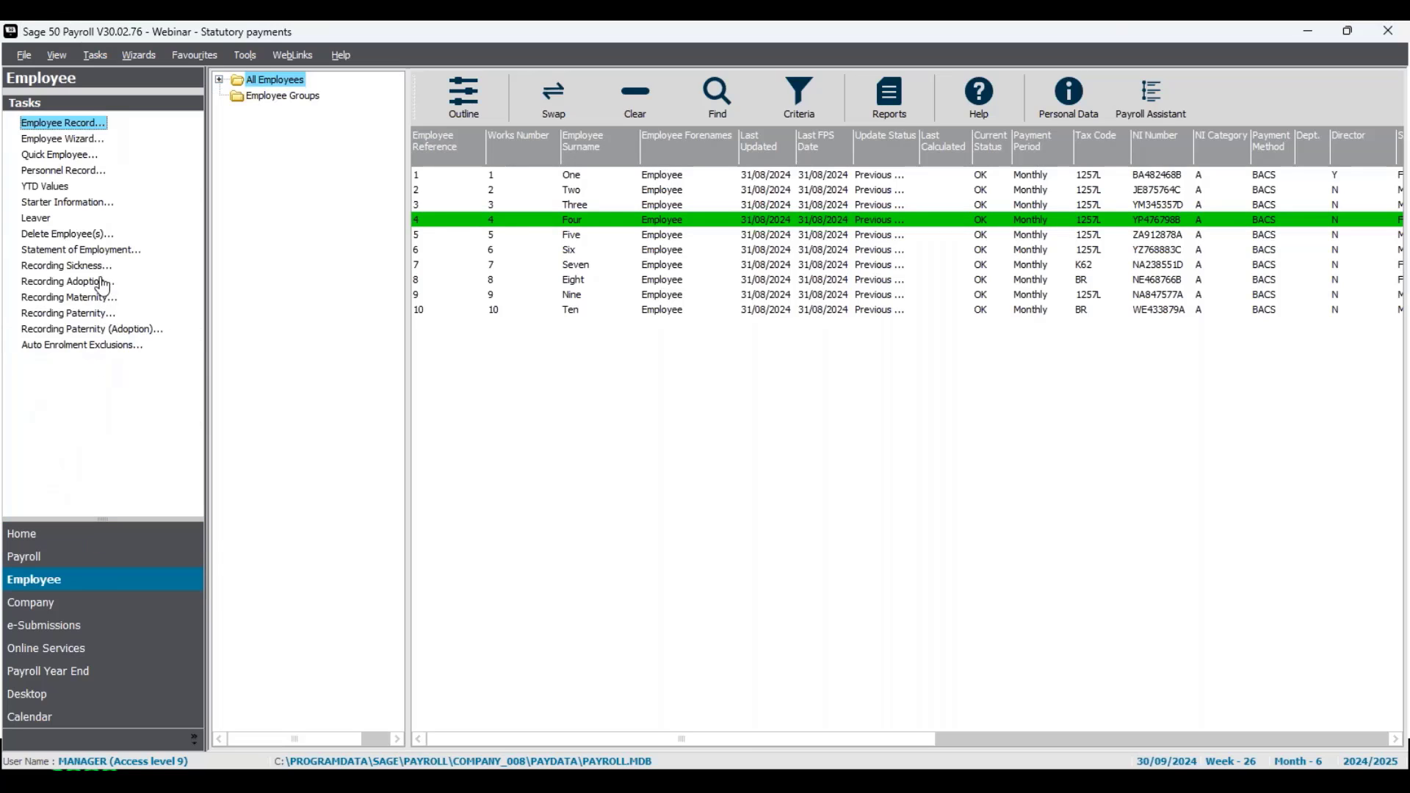
click(84, 267)
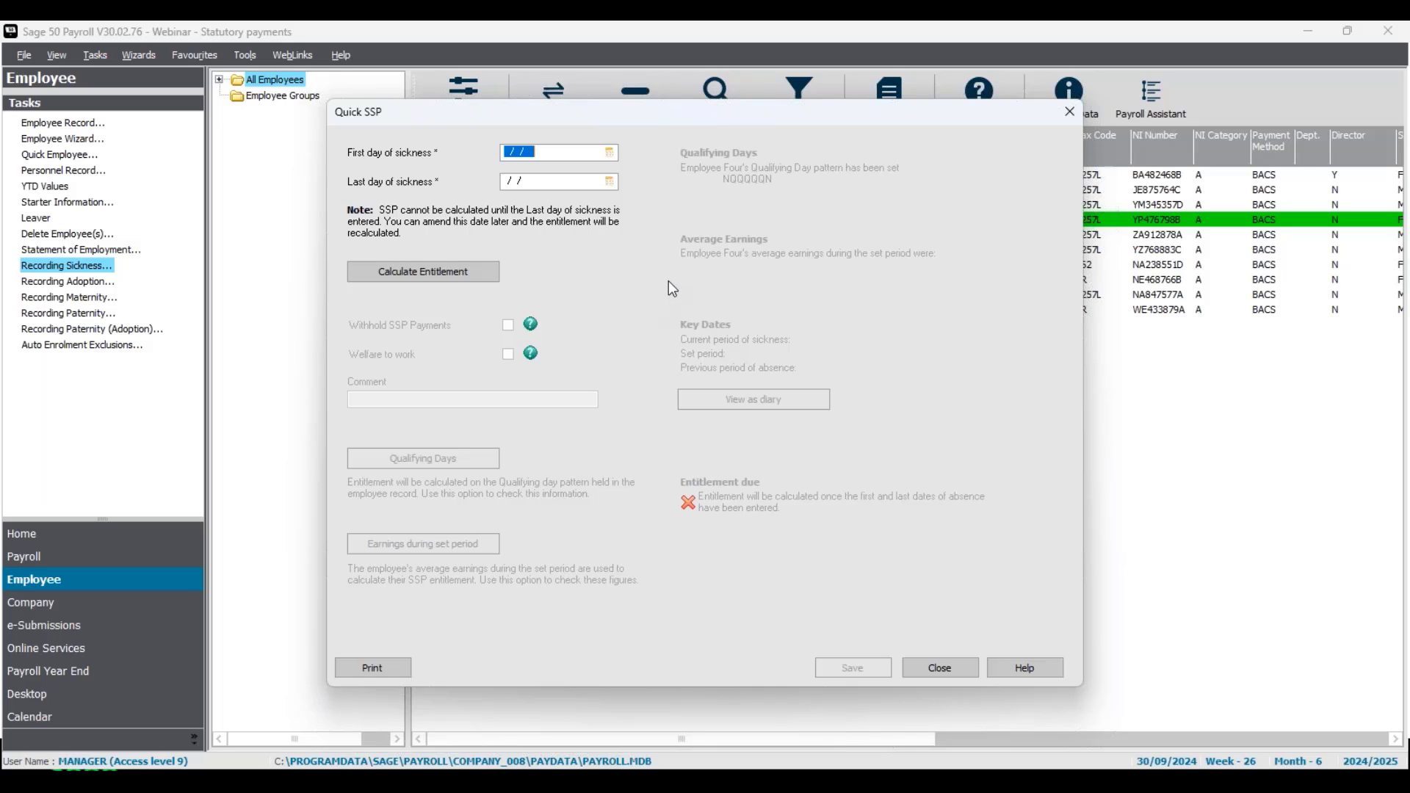
Set the sickness period from 09/09/2024 to 18/09/2024 and calculate the SSP entitlement.
click(611, 153)
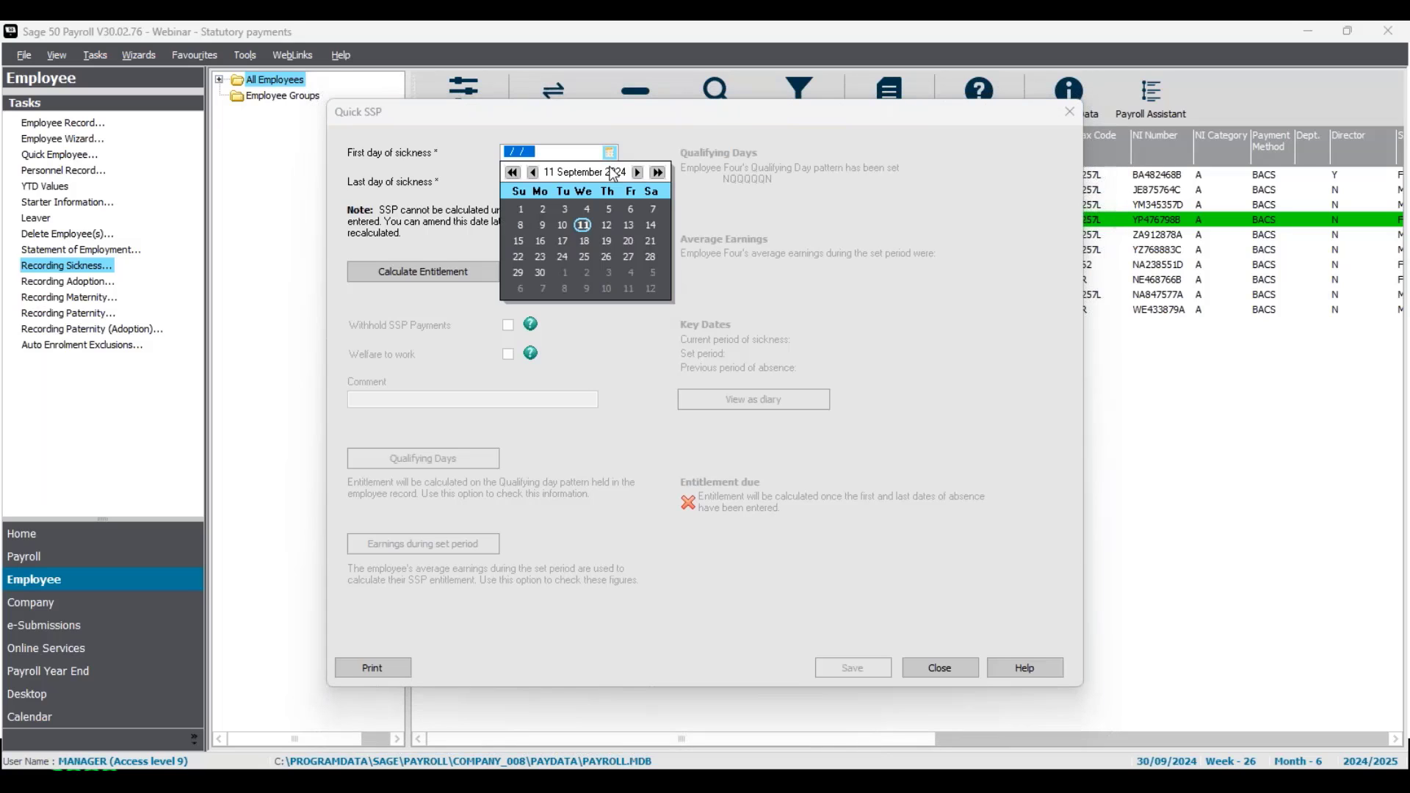
click(539, 225)
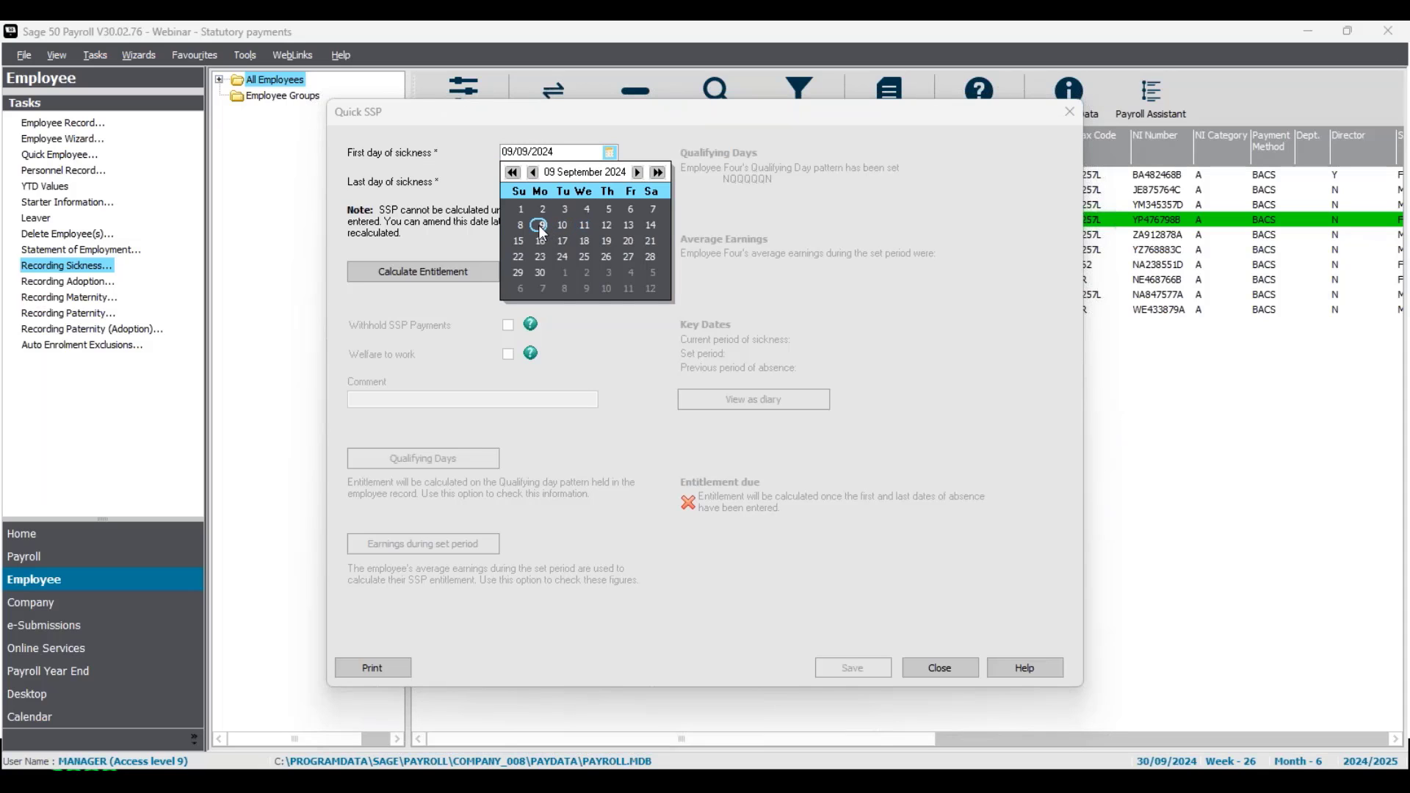
click(630, 144)
click(610, 182)
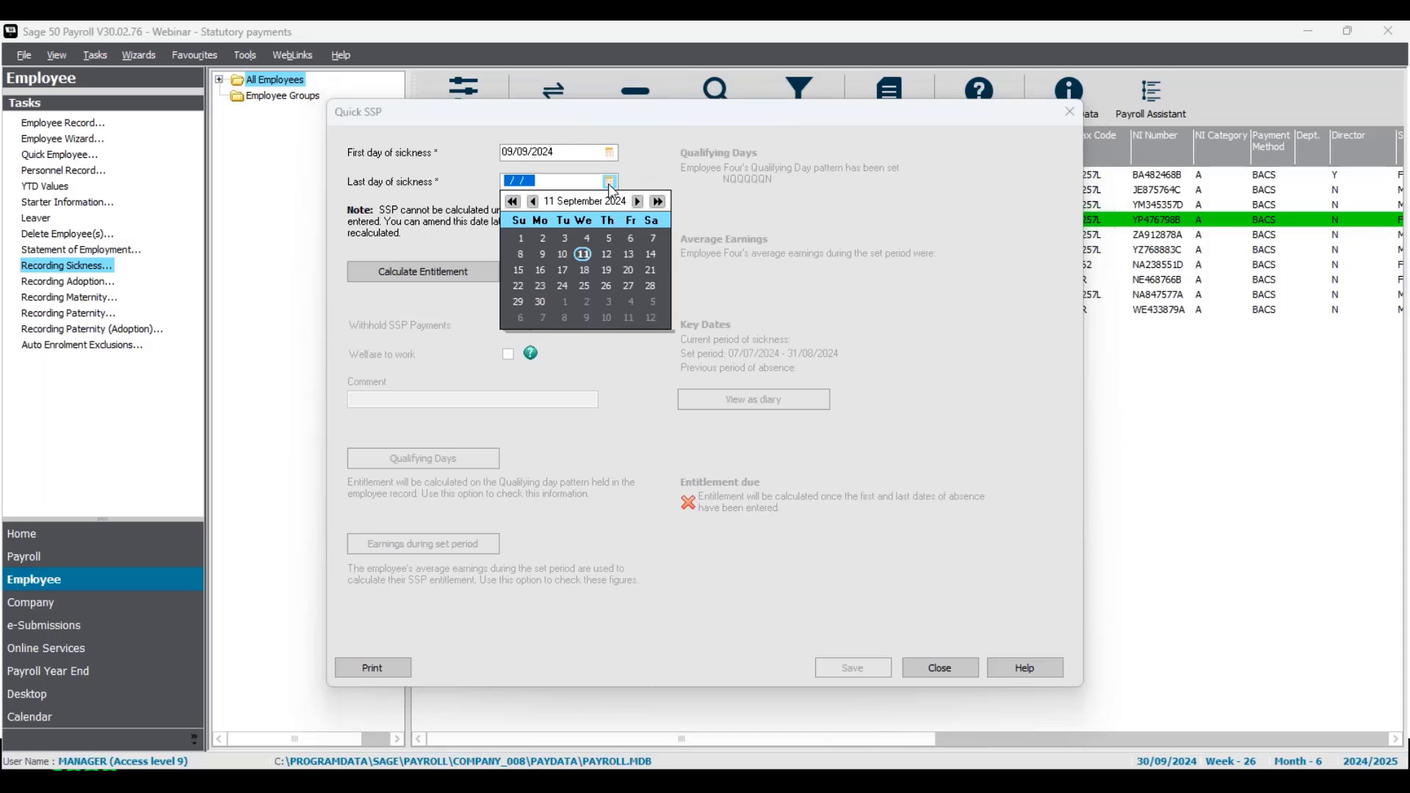
click(584, 271)
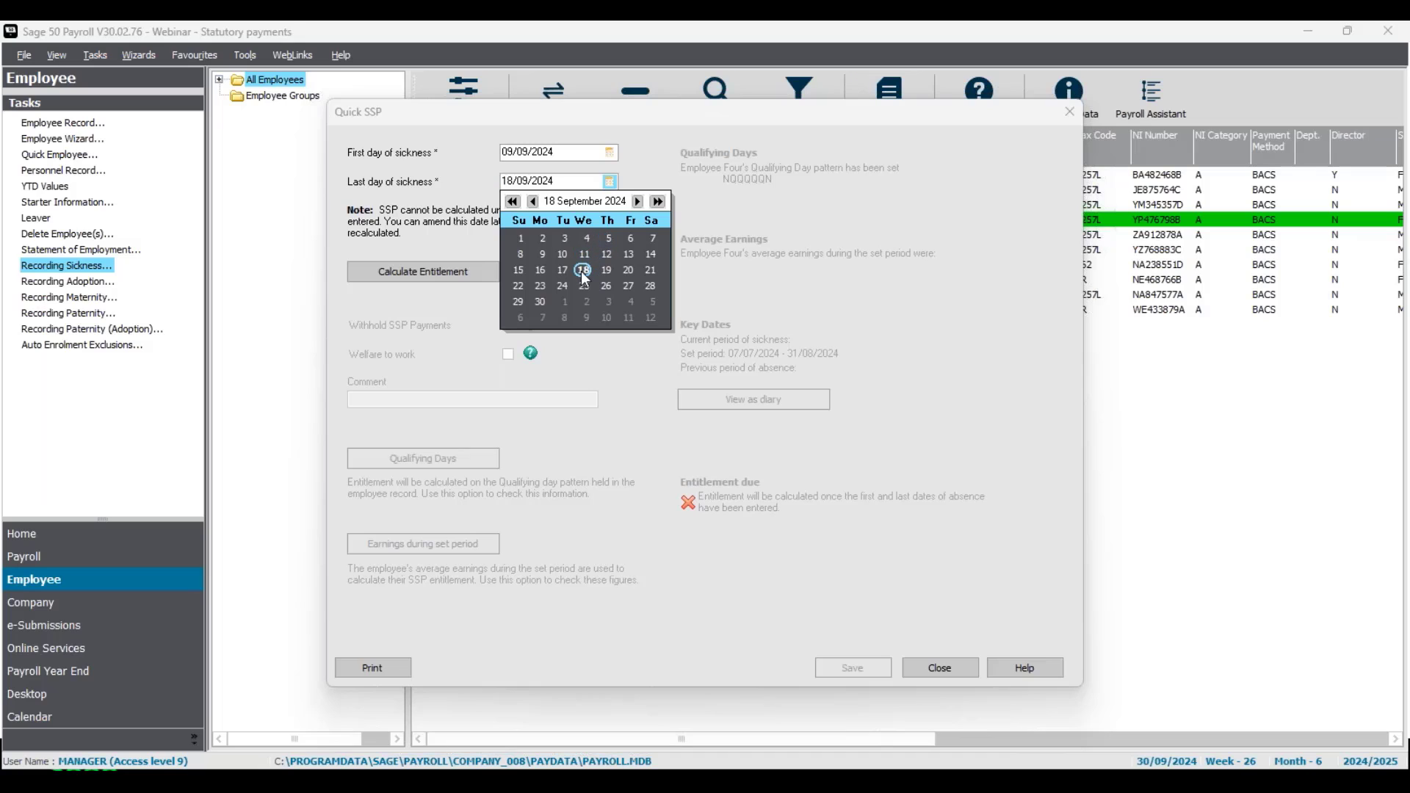
click(636, 171)
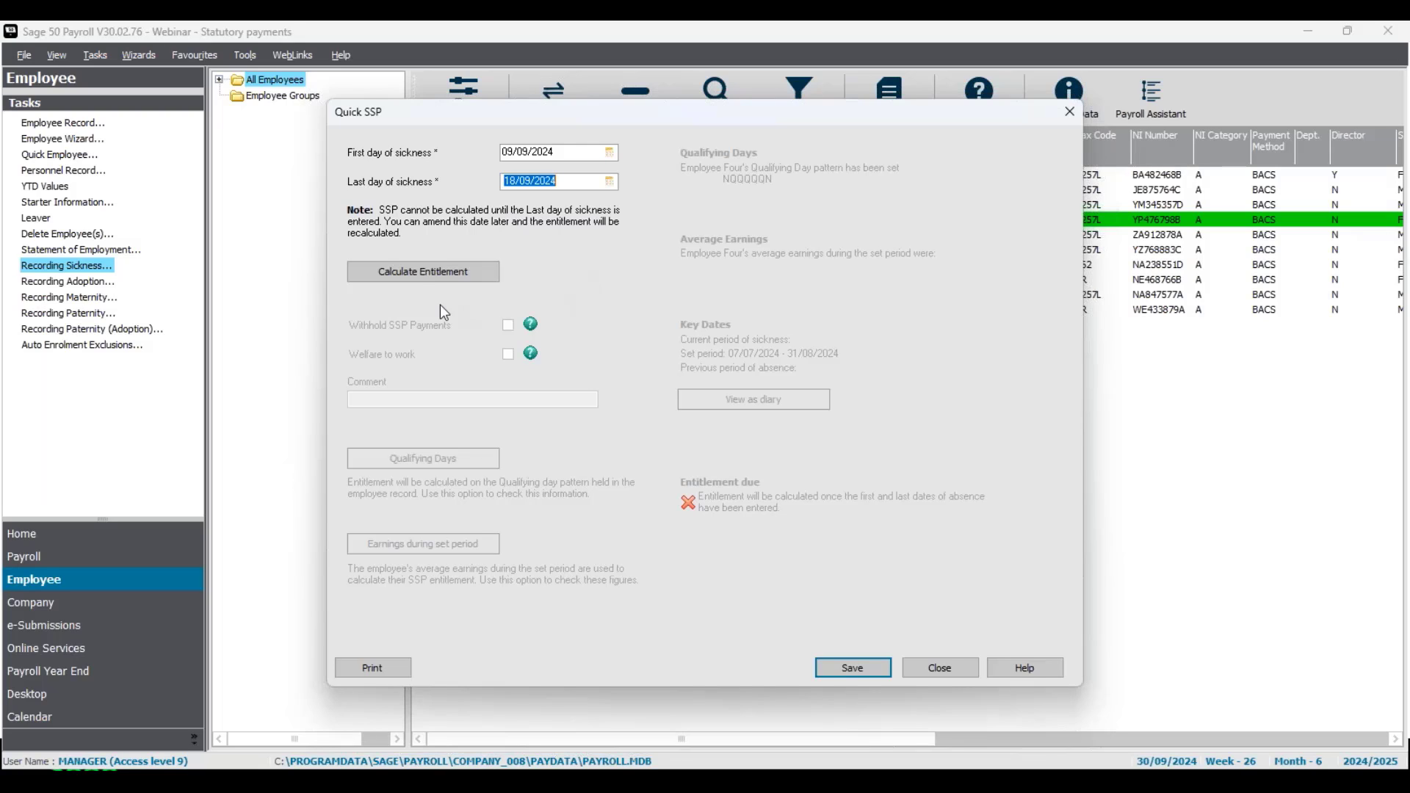
click(423, 281)
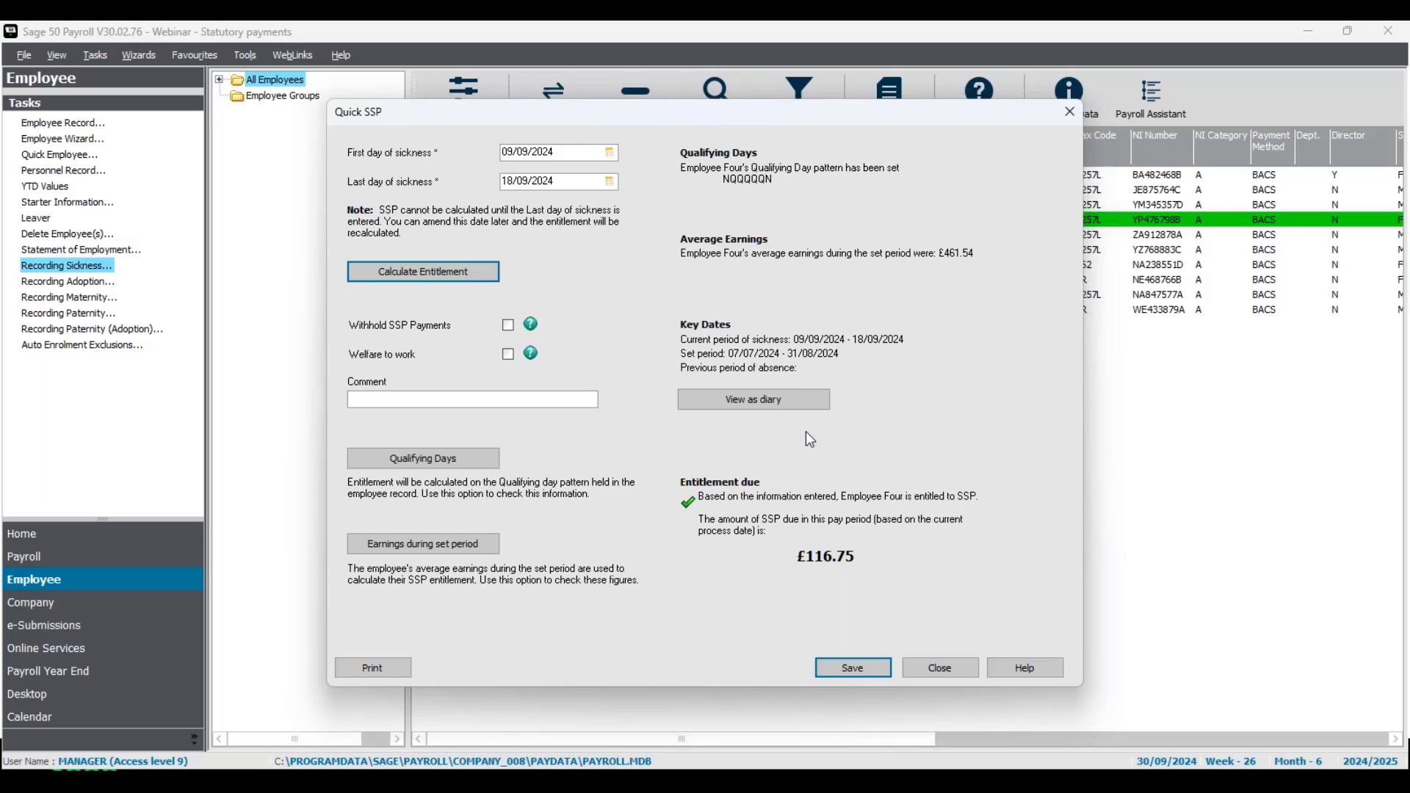
Review the employee's qualifying days pattern and the available patterns without changing them.
click(425, 462)
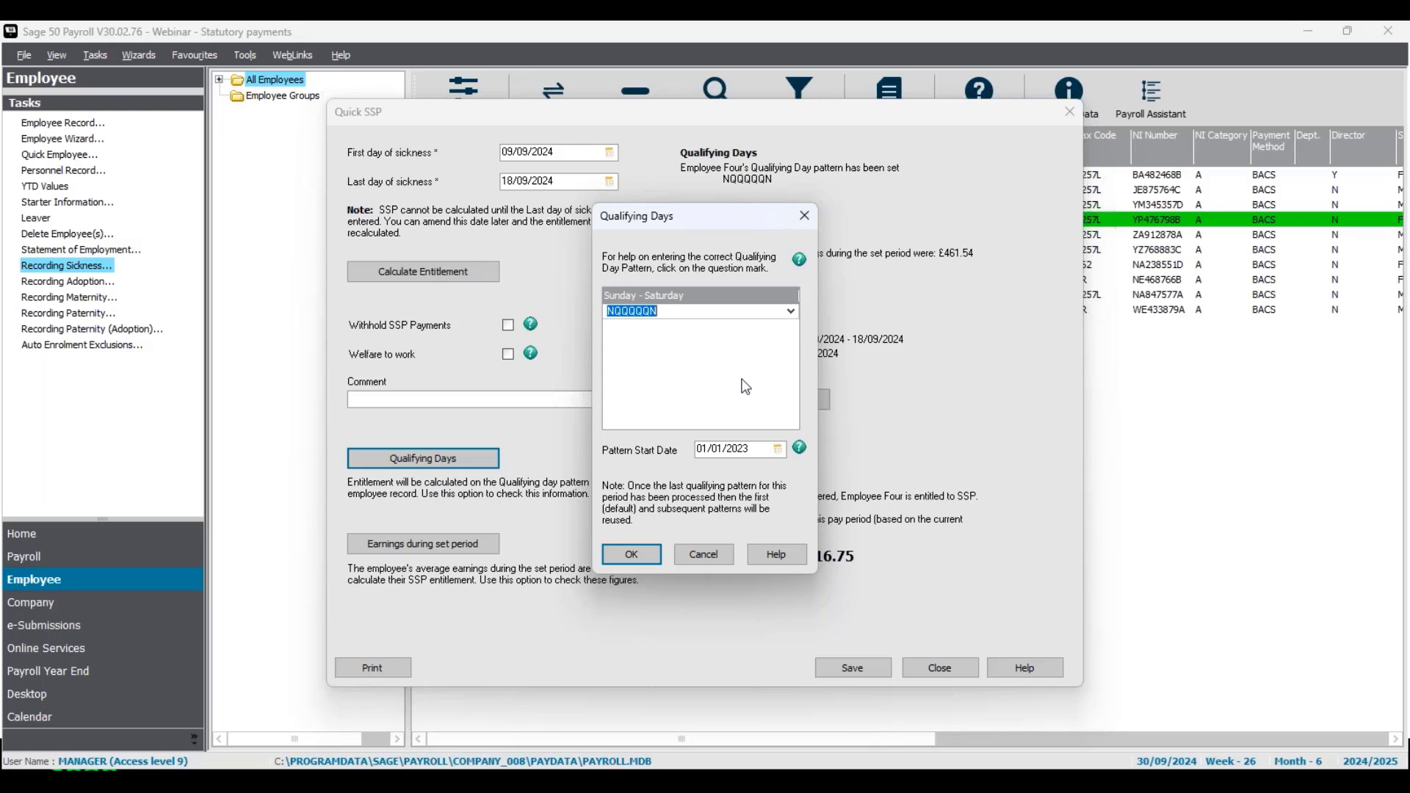
click(792, 311)
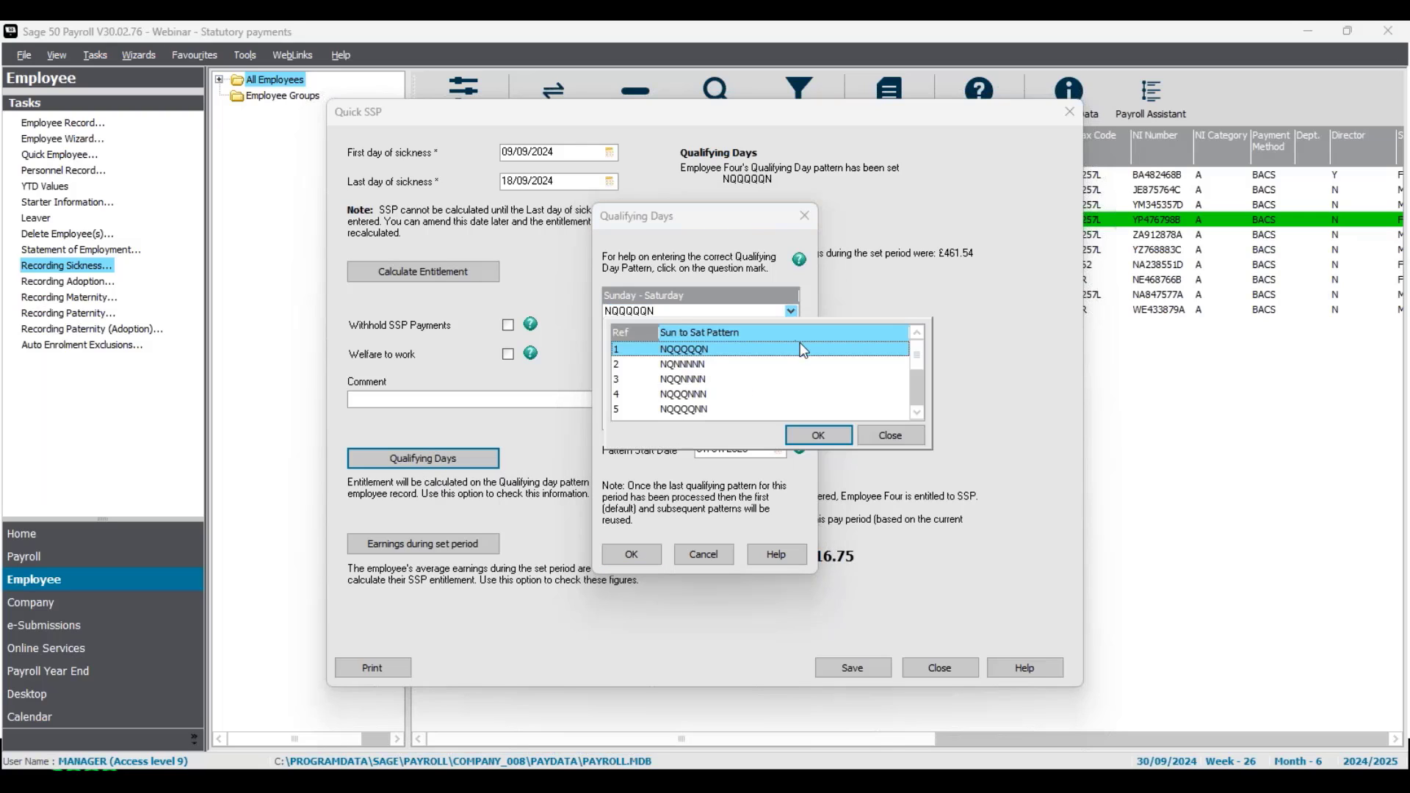
click(885, 438)
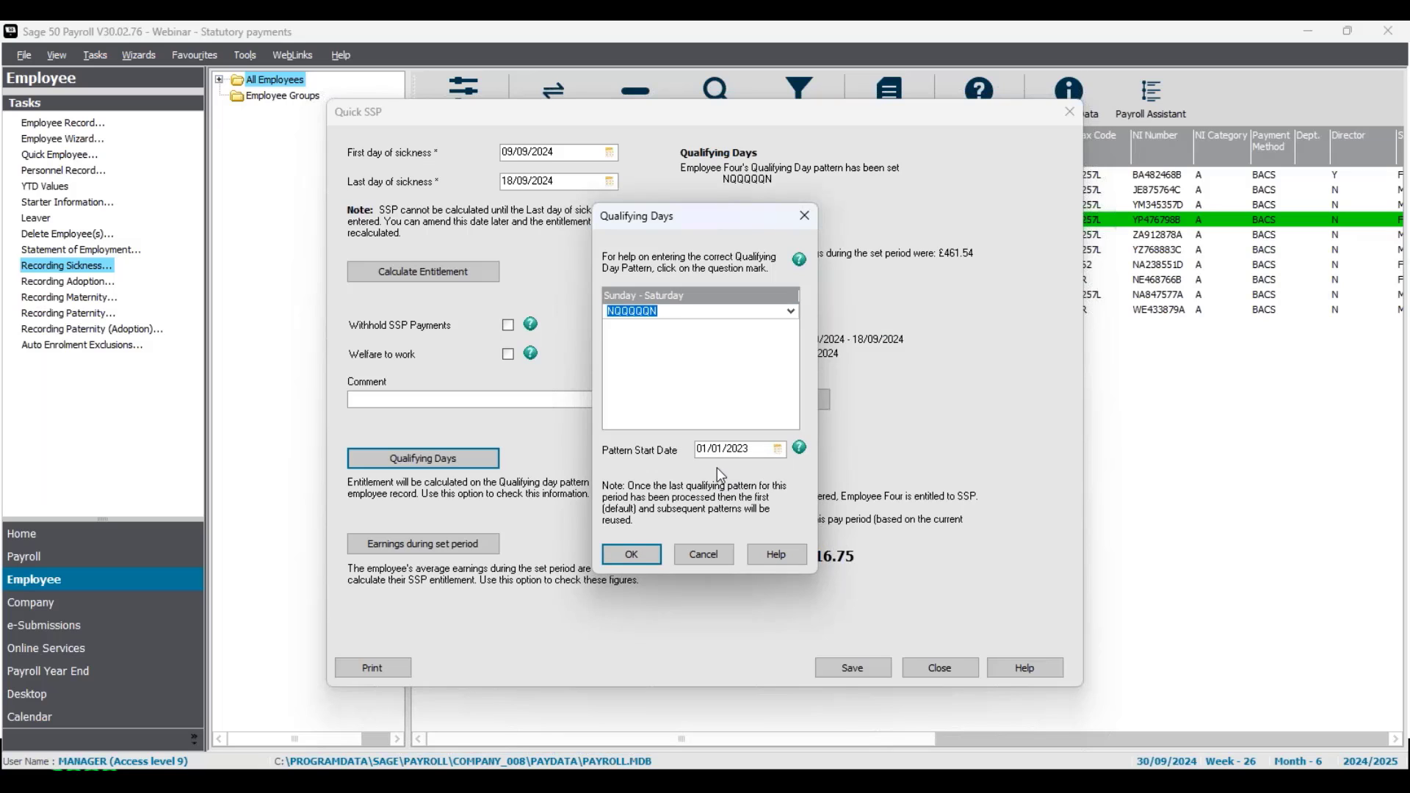
click(632, 555)
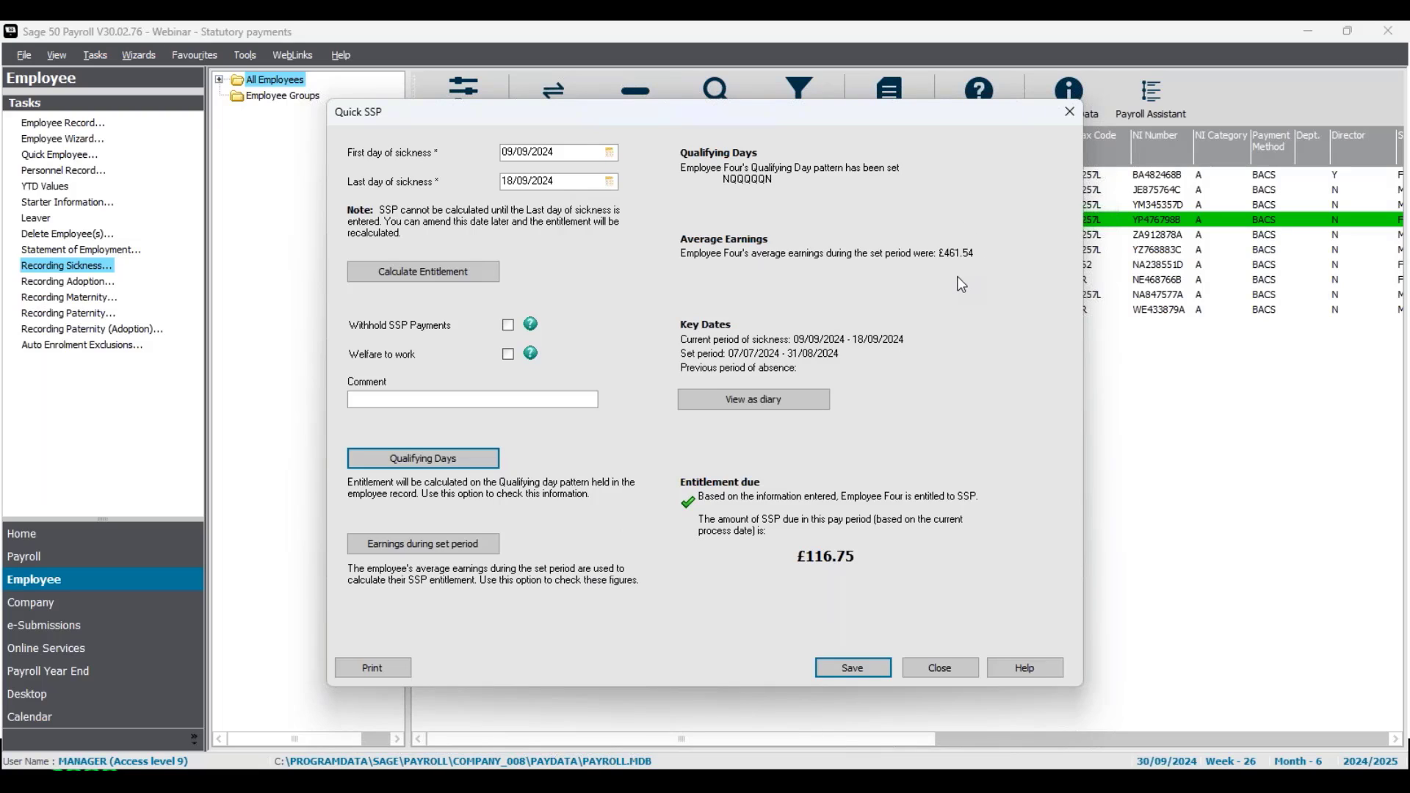
Review the employee's gross pay and average earnings during the set period.
click(417, 547)
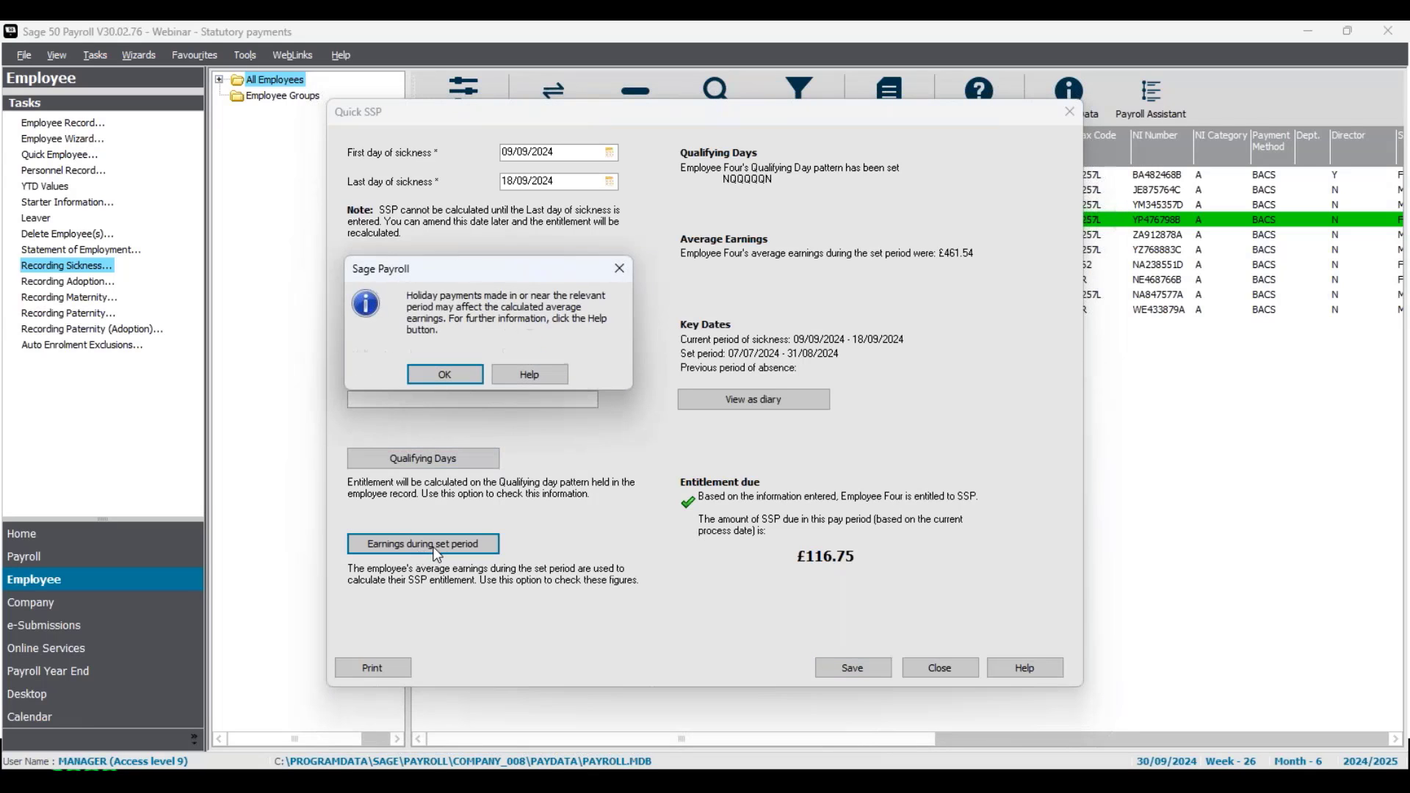
click(460, 376)
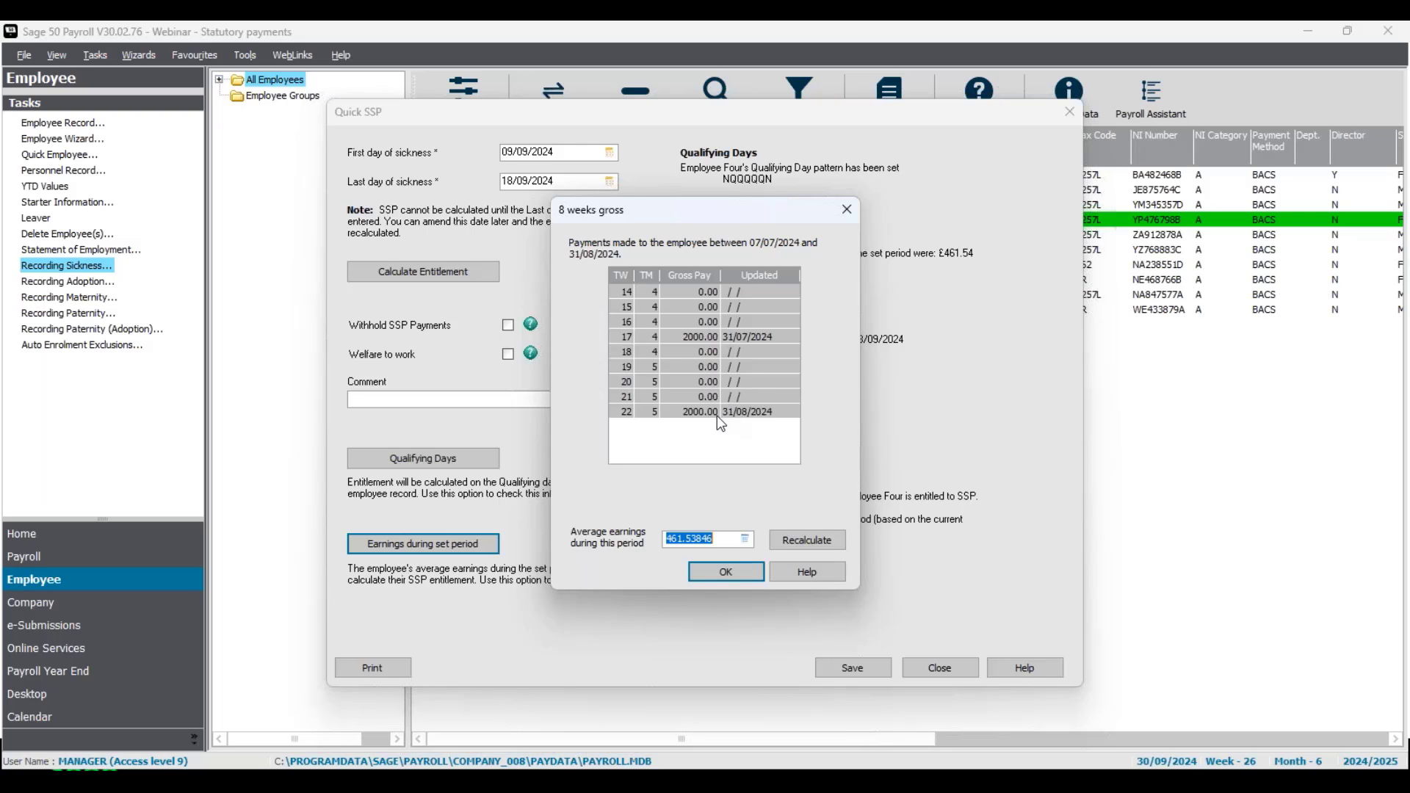
click(721, 539)
click(726, 571)
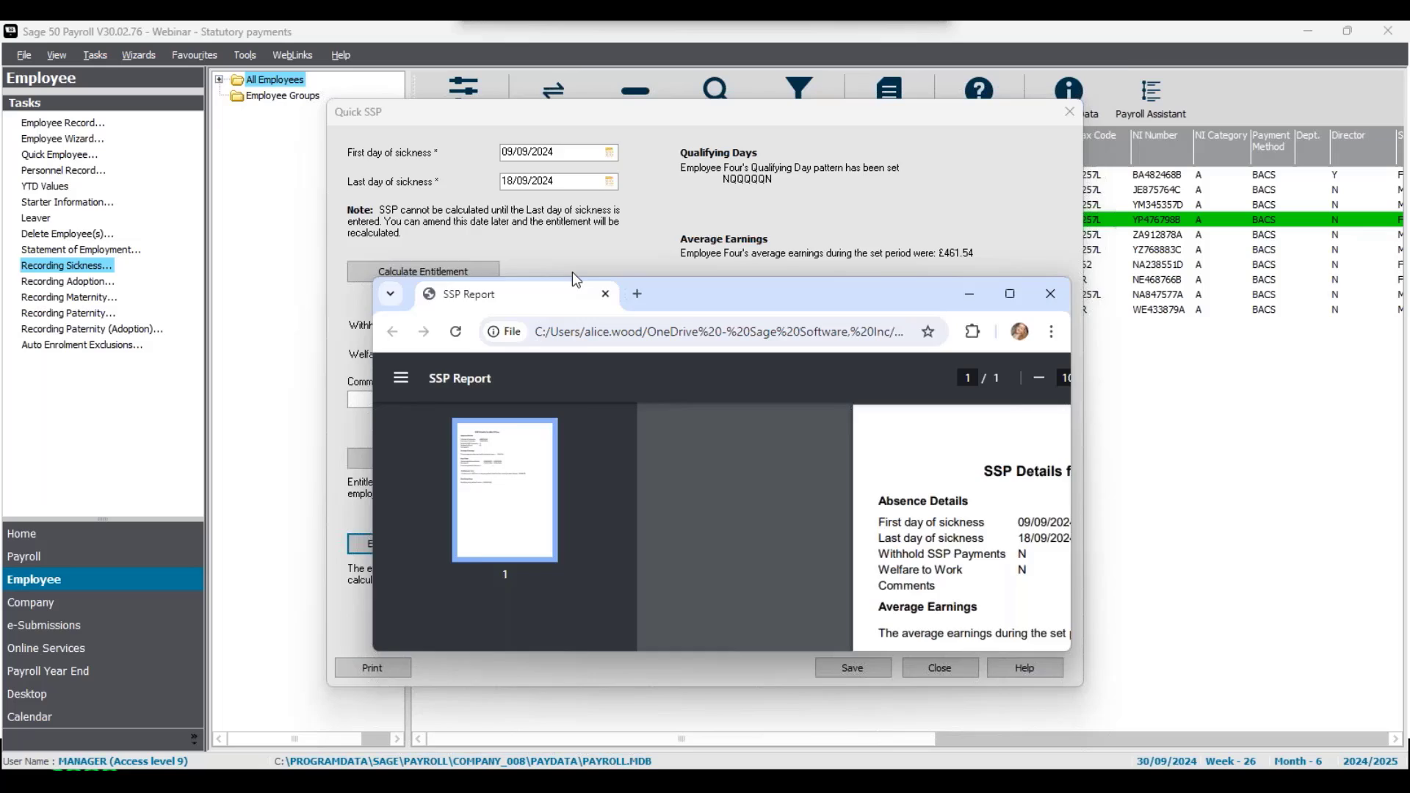
Review the SSP report PDF in a maximised window, and save and close the sickness entry.
drag(571, 272, 602, 20)
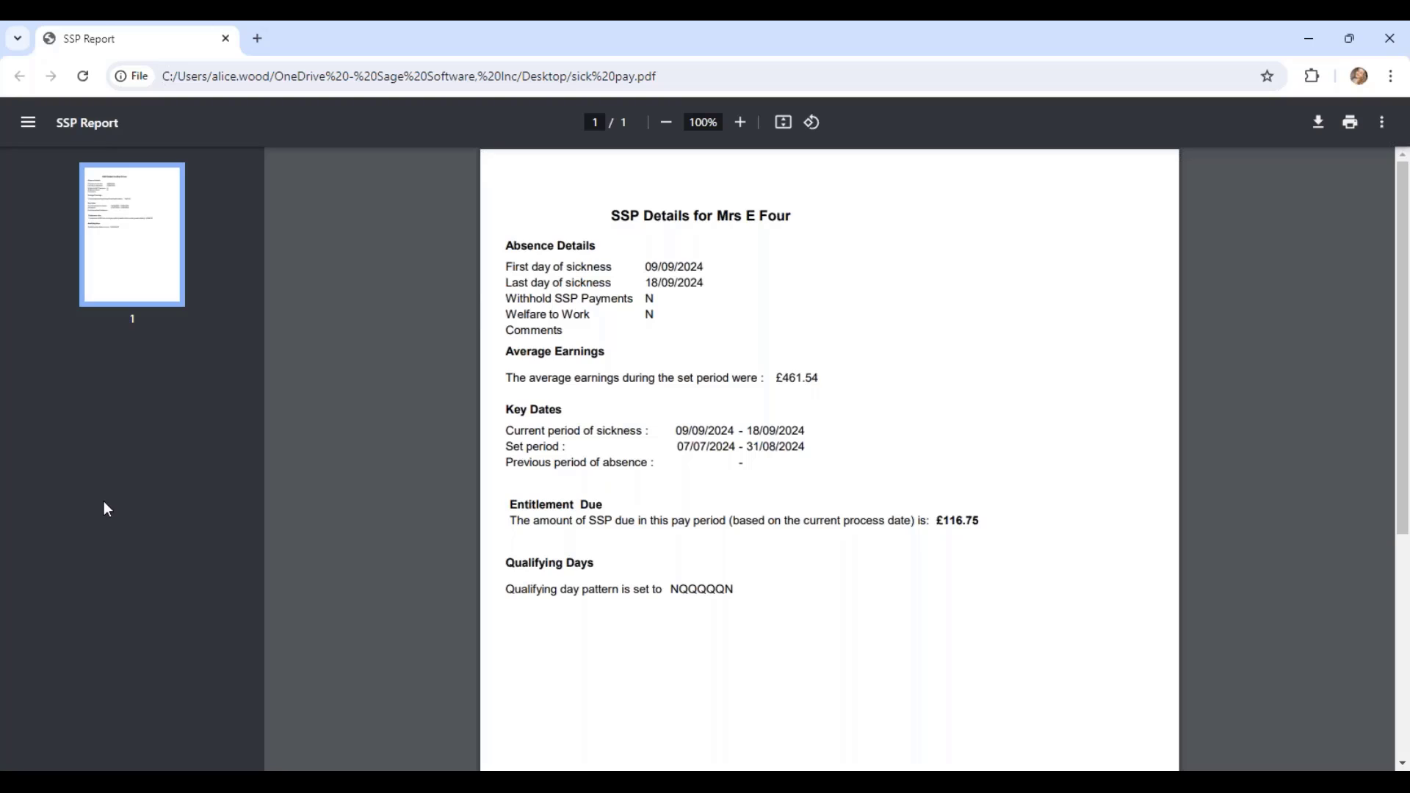
click(225, 40)
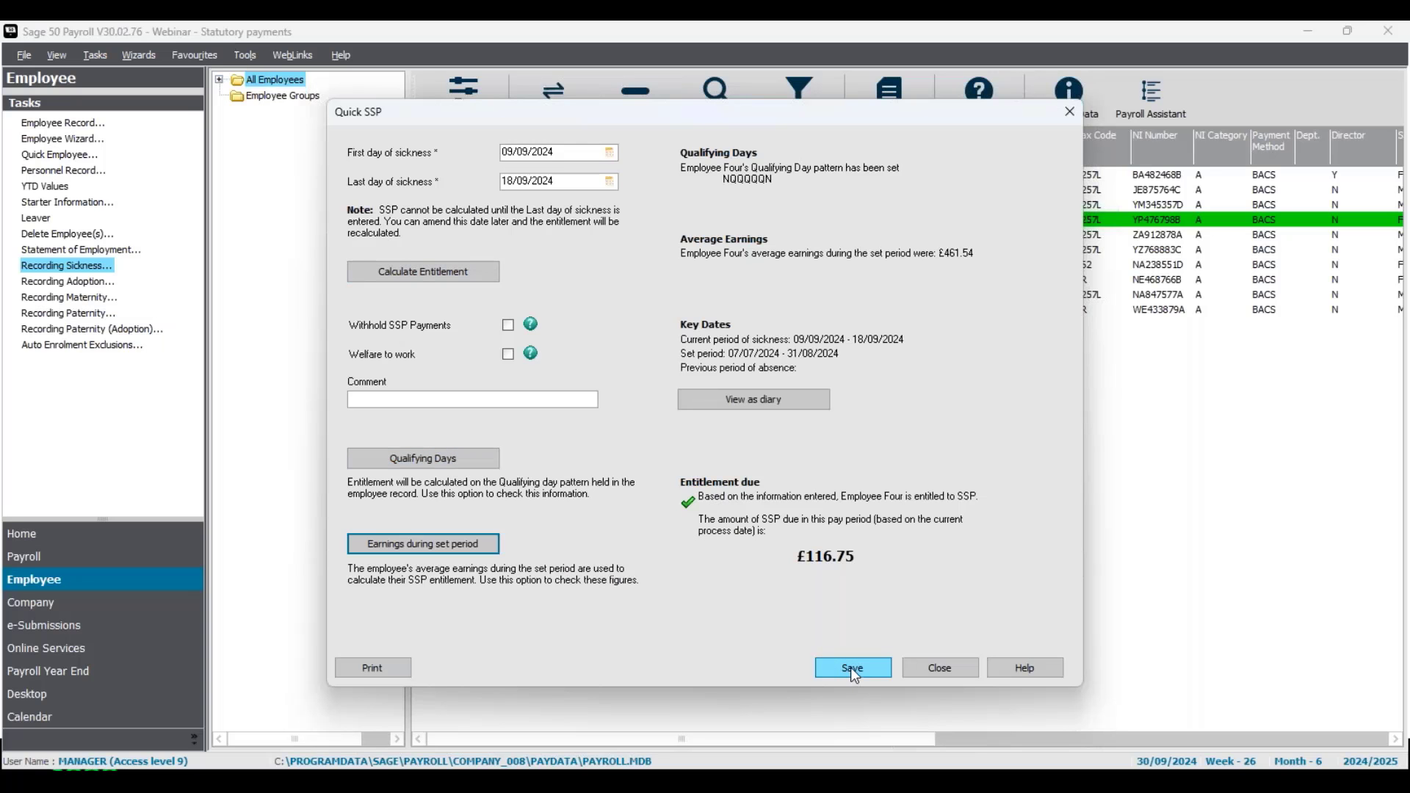
click(950, 668)
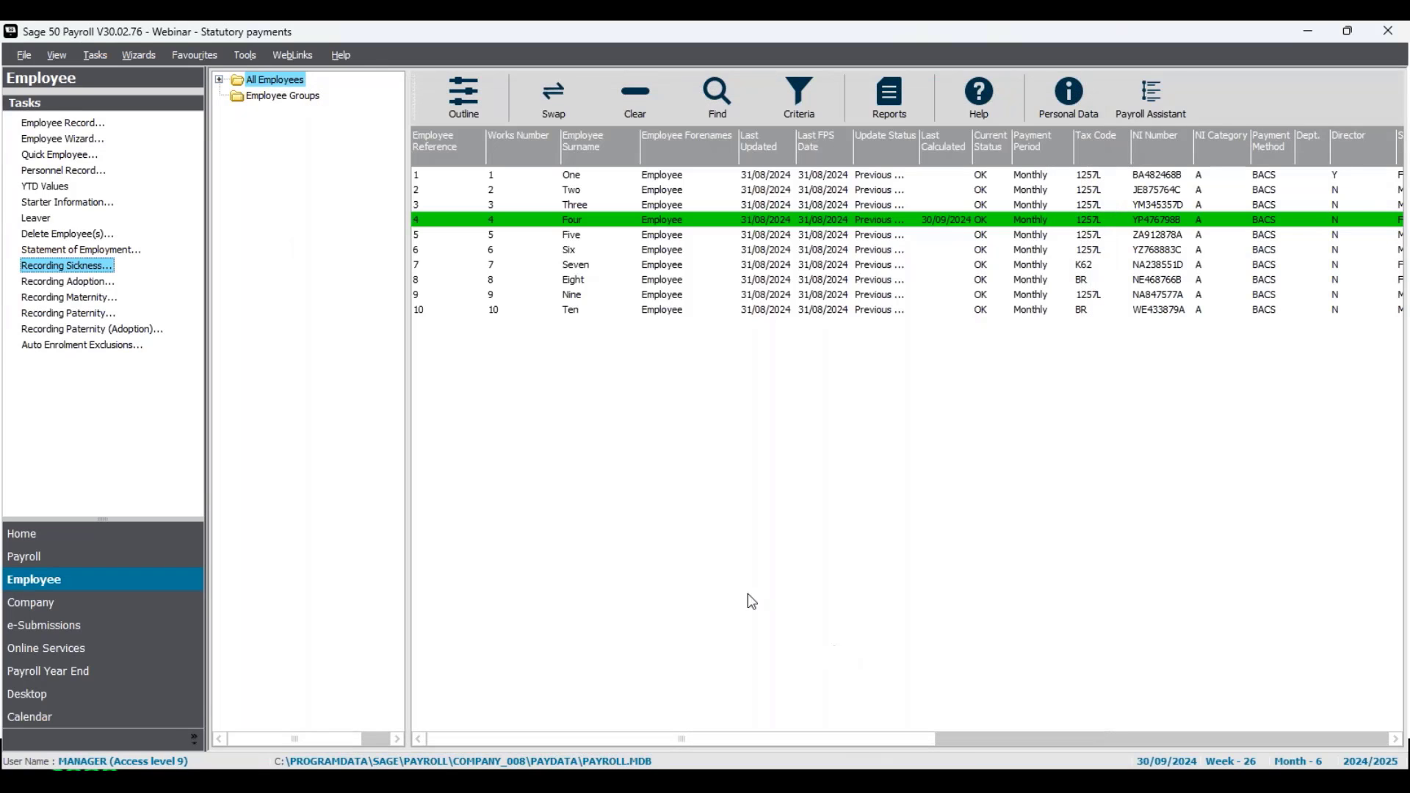
Open employee 4's record, review the September sickness days in the absence calendar, and close the record.
right_click(666, 223)
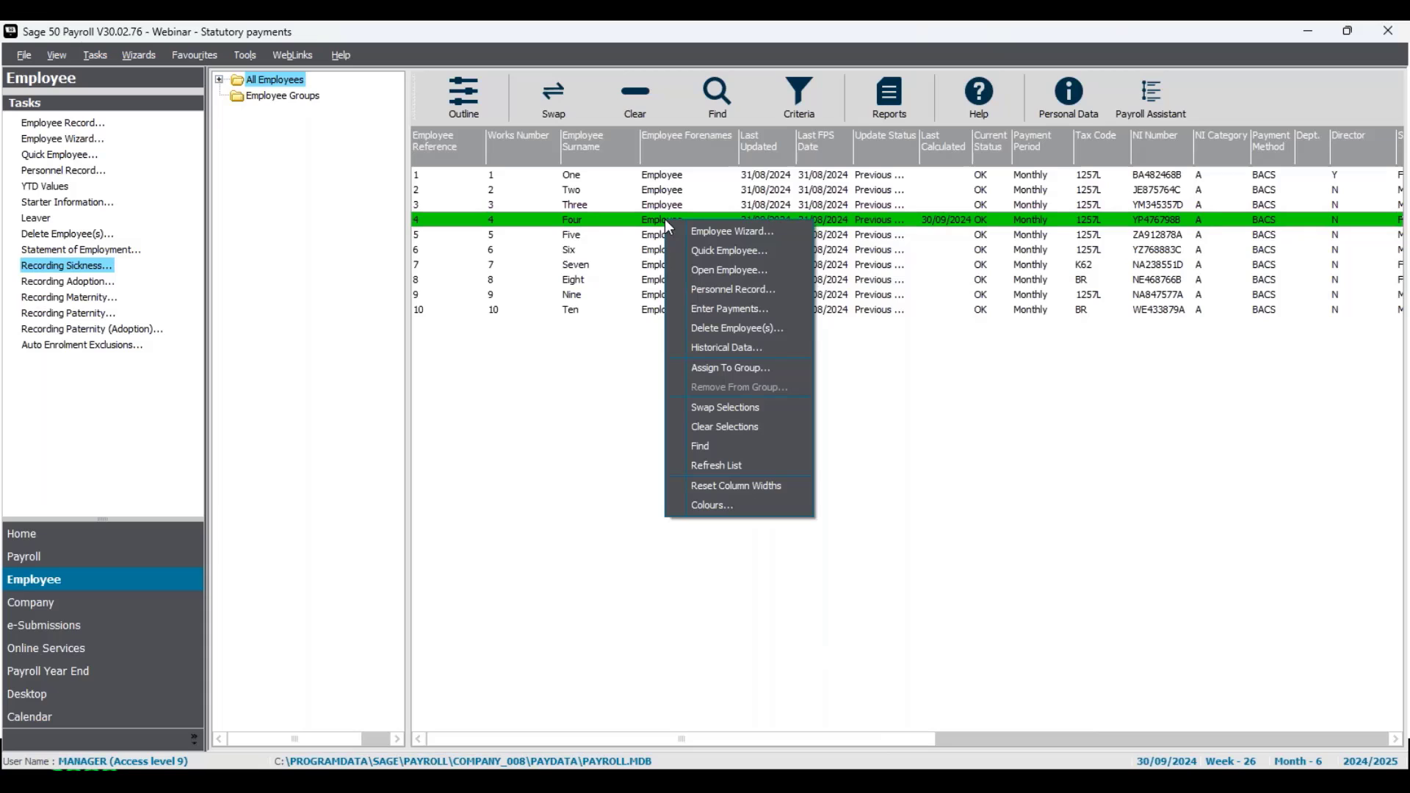
click(717, 274)
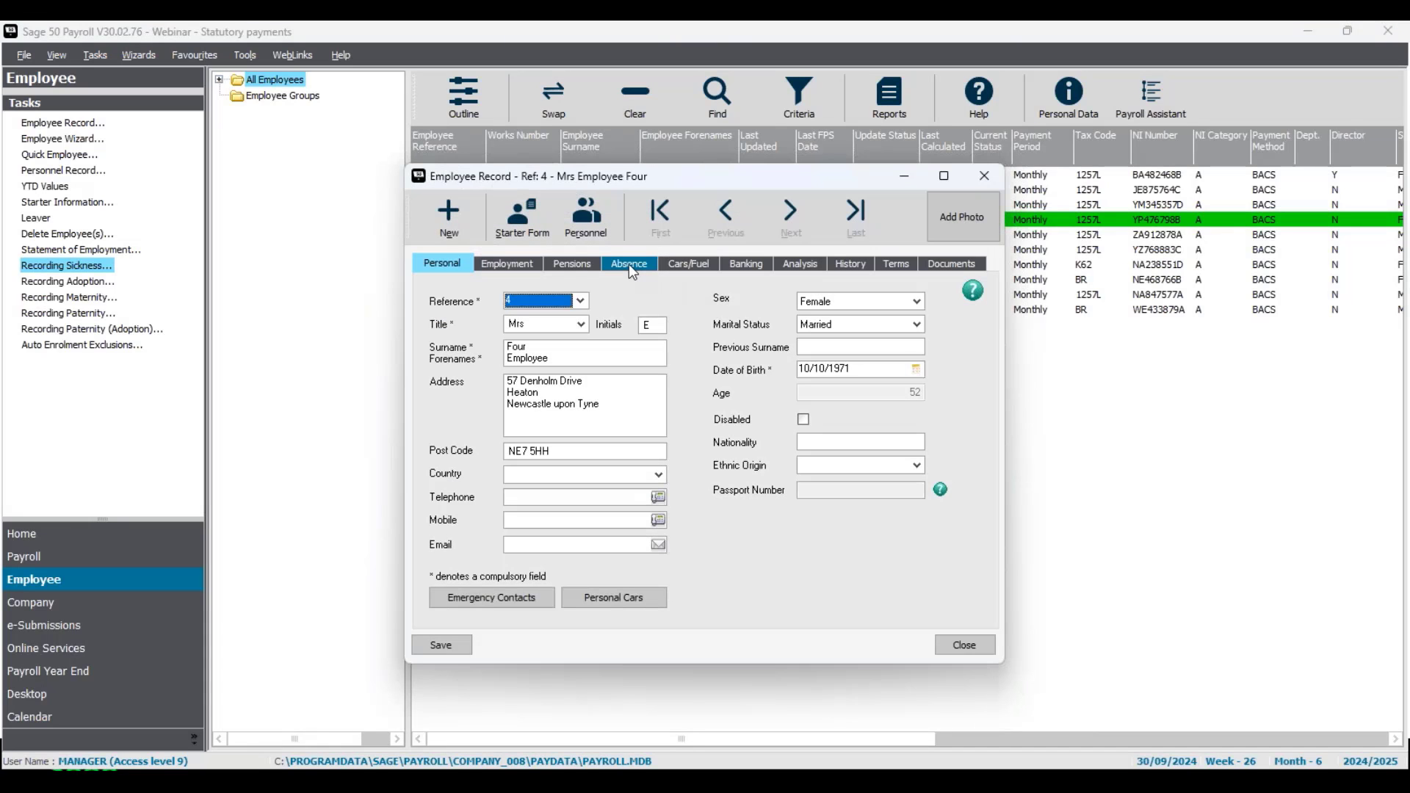
click(630, 271)
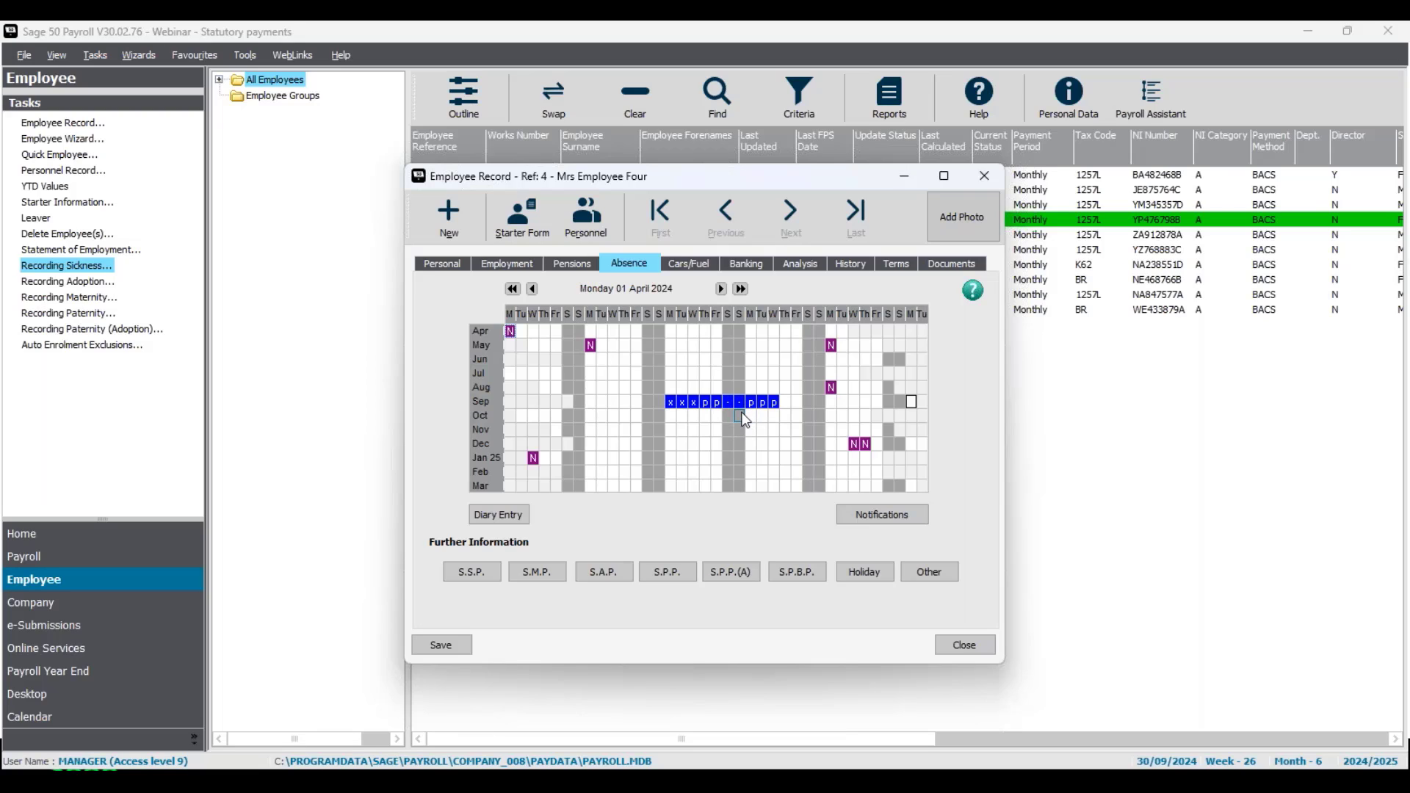
click(964, 645)
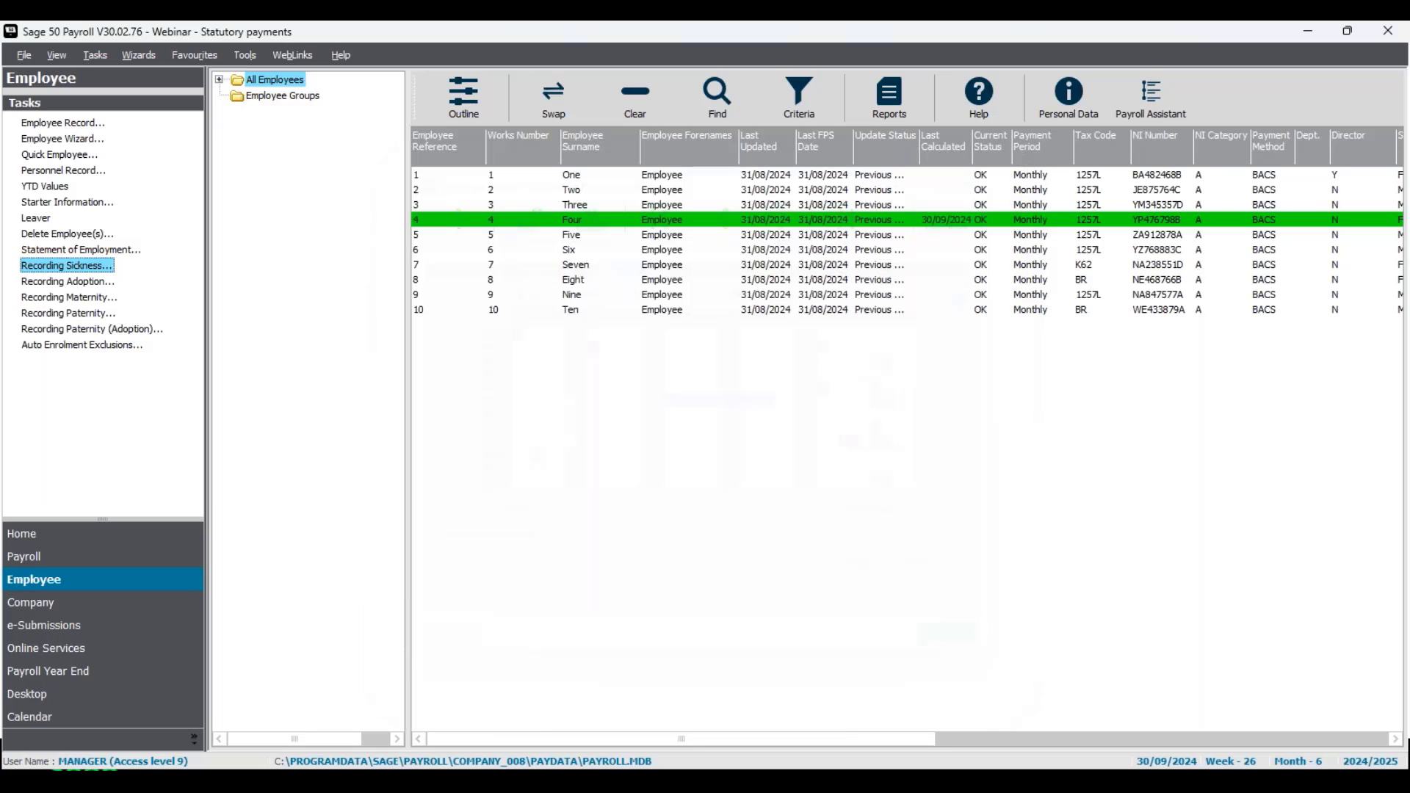
Select only employees 1 and 4 and open Enter Payments for them, declining the check for legislation updates.
click(643, 106)
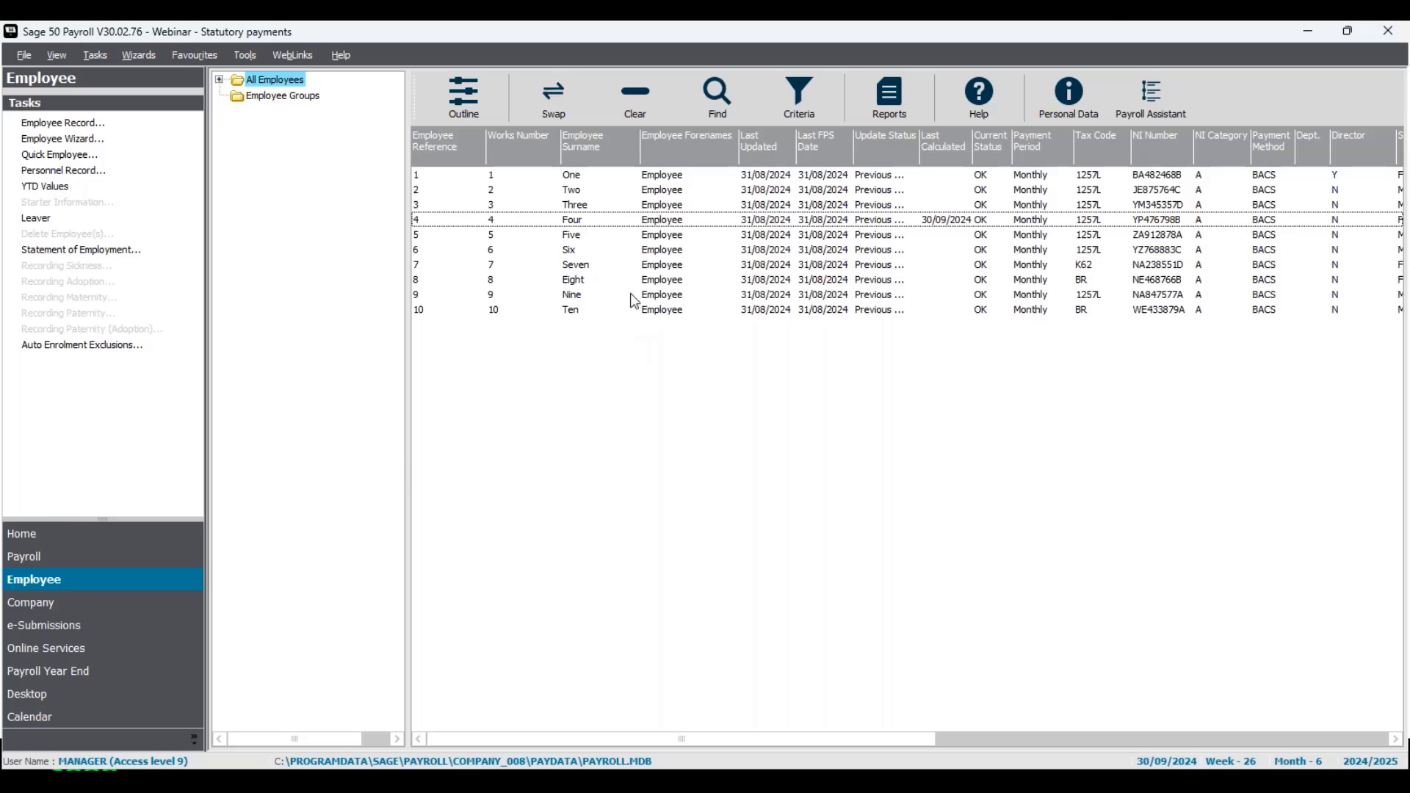
click(639, 220)
click(633, 175)
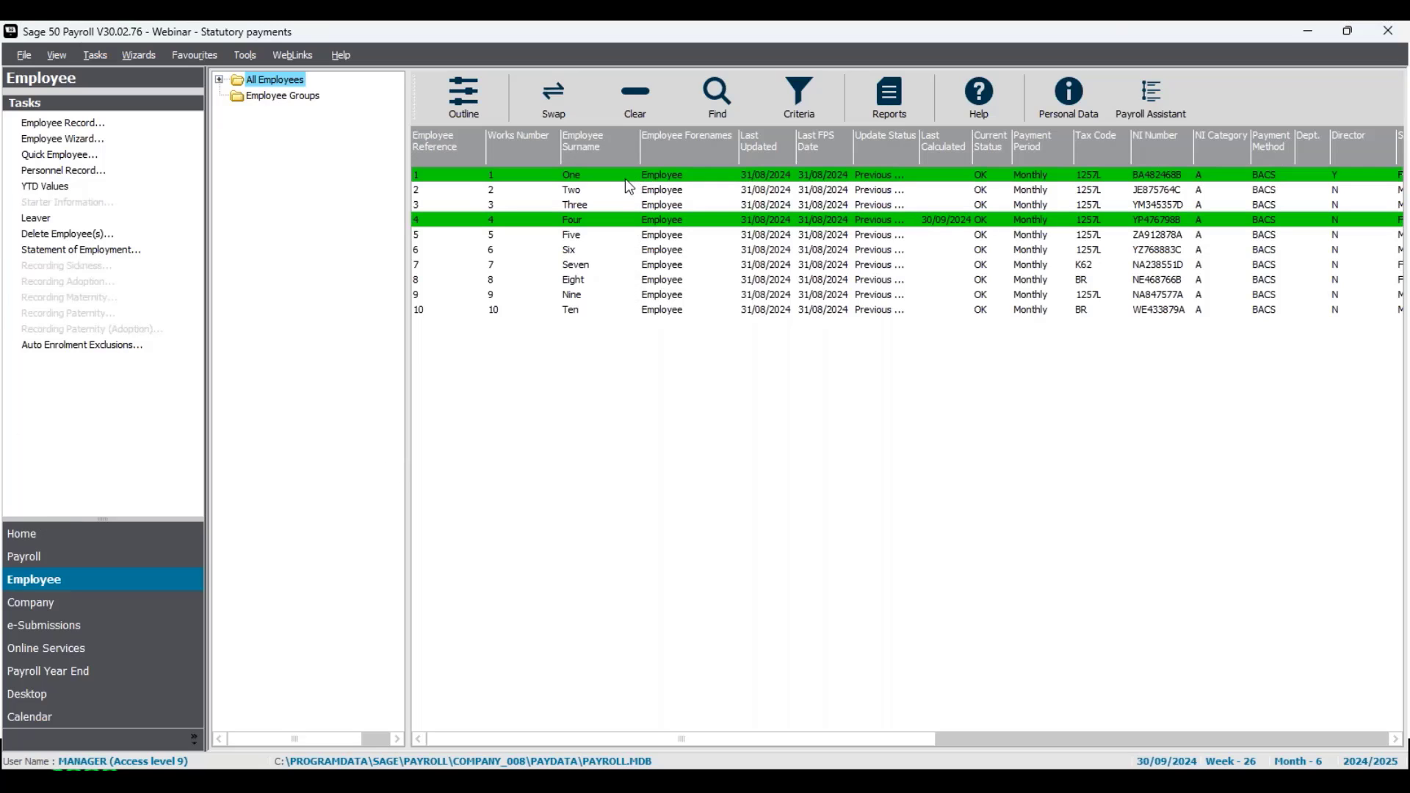
click(105, 561)
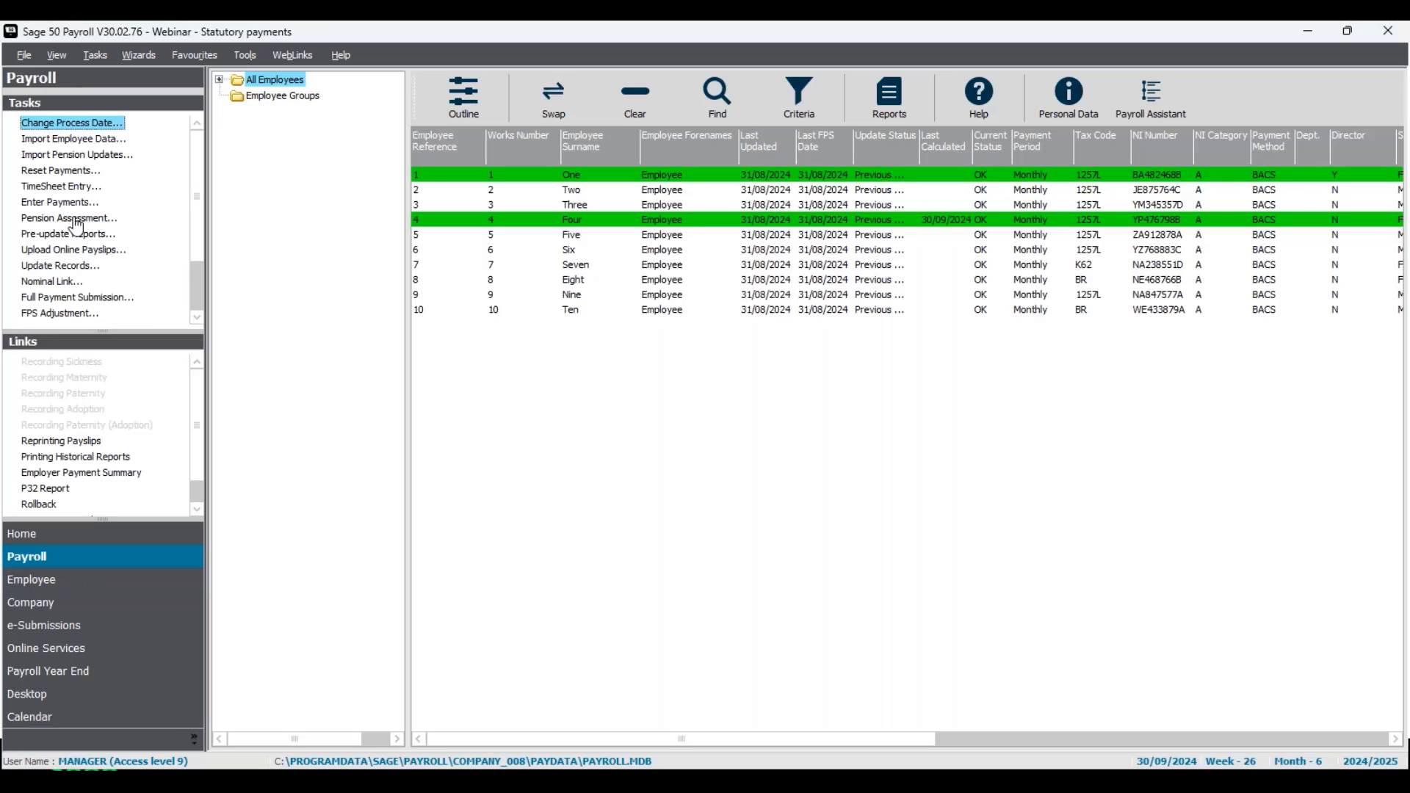
double_click(60, 202)
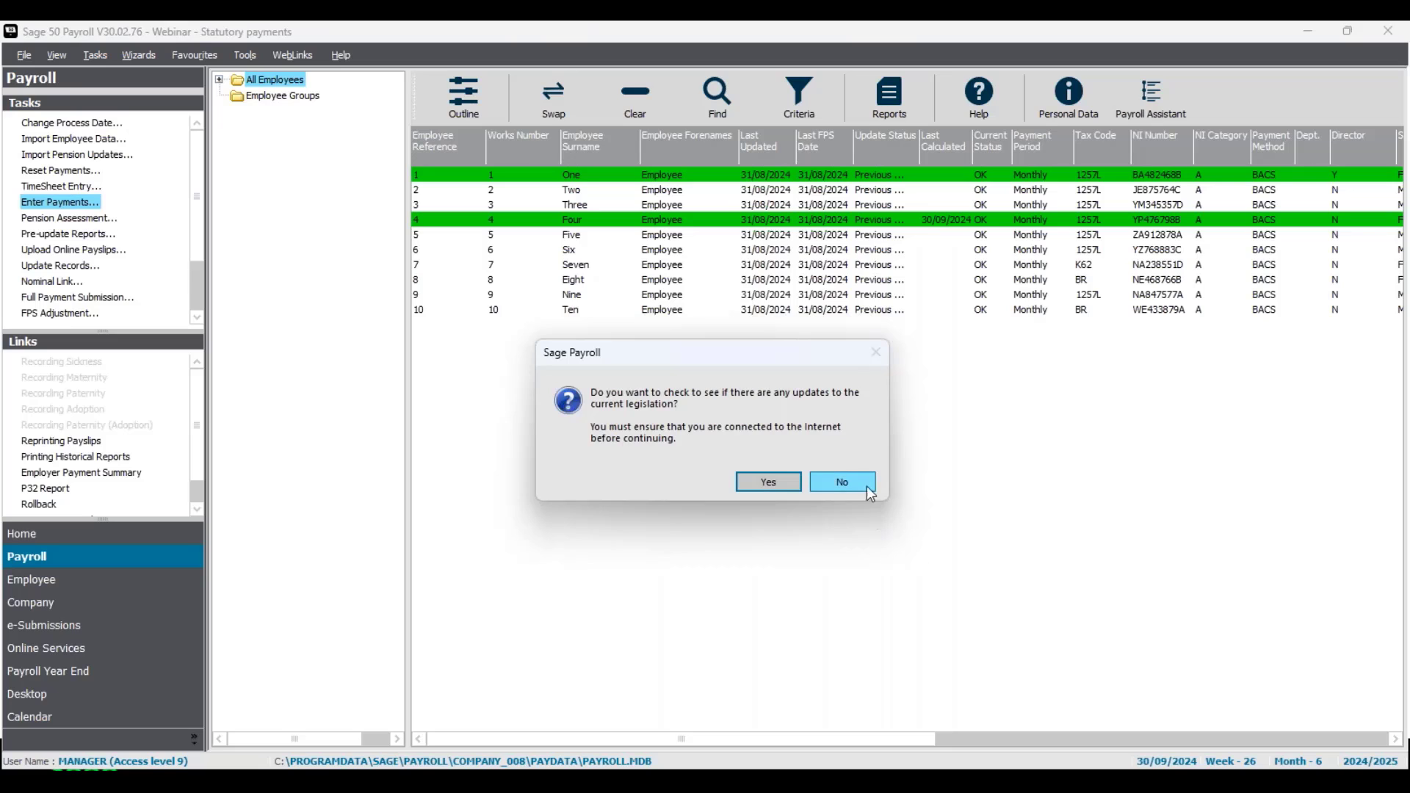
click(841, 481)
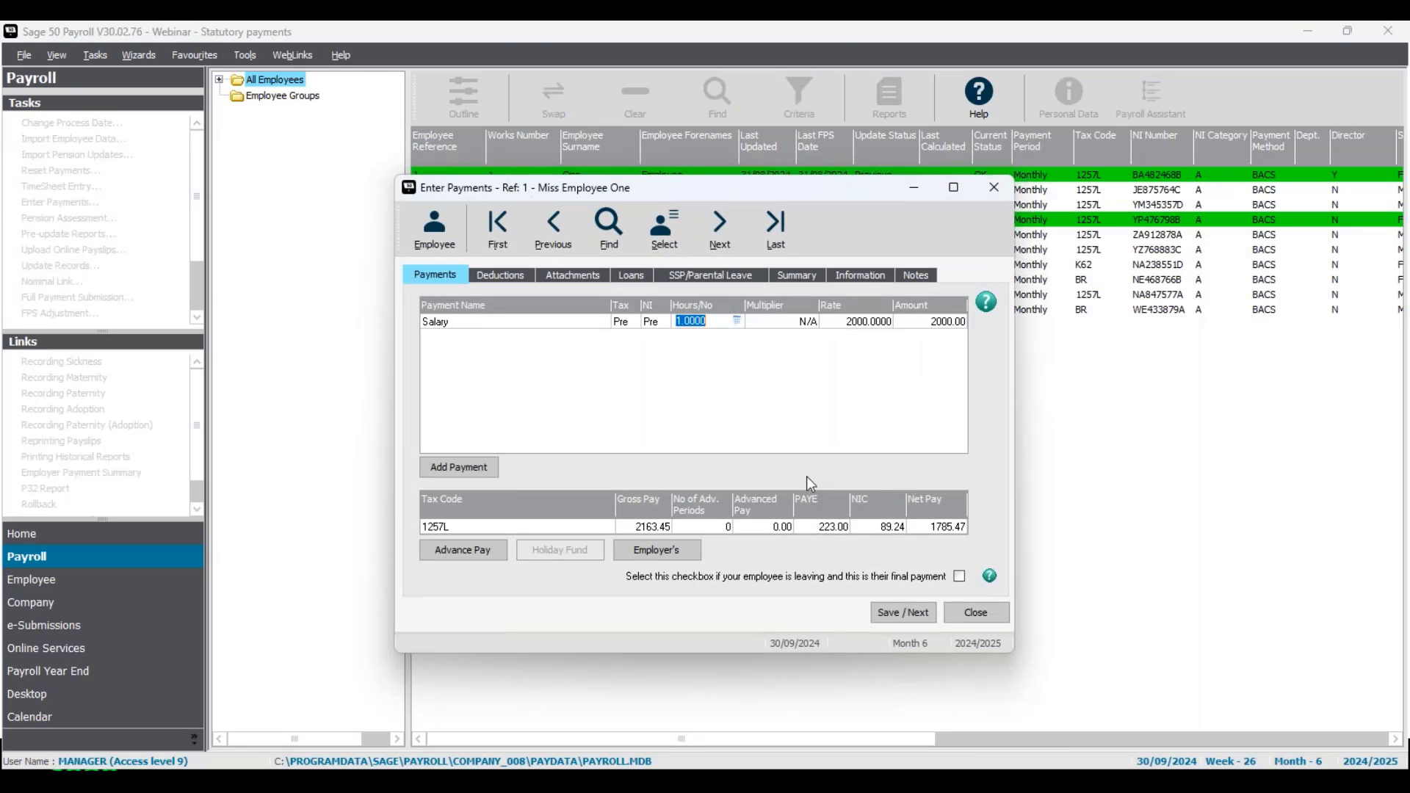
Review employee 1's SSP payable and SSP weeks in Enter Payments, and save to continue with employee 4.
click(721, 275)
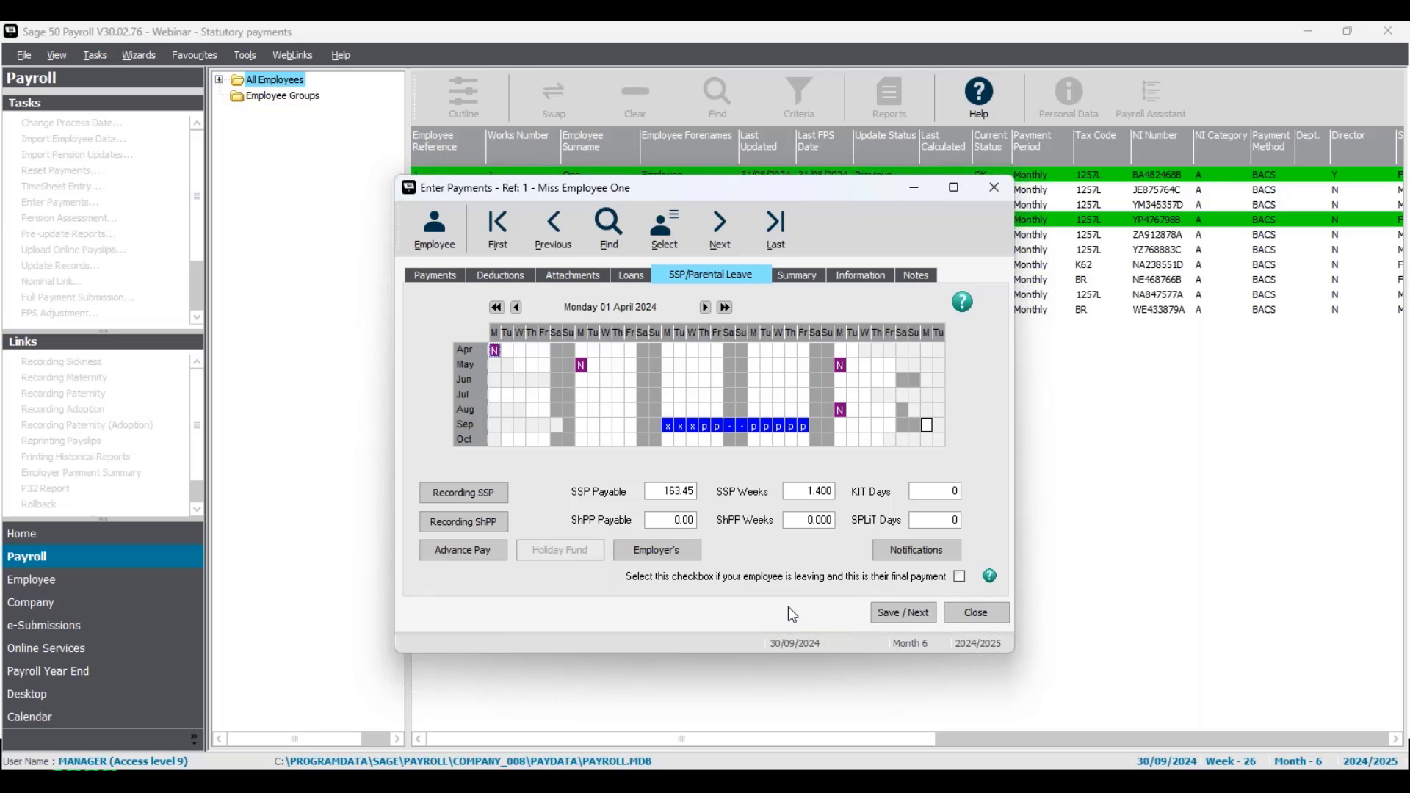
click(902, 615)
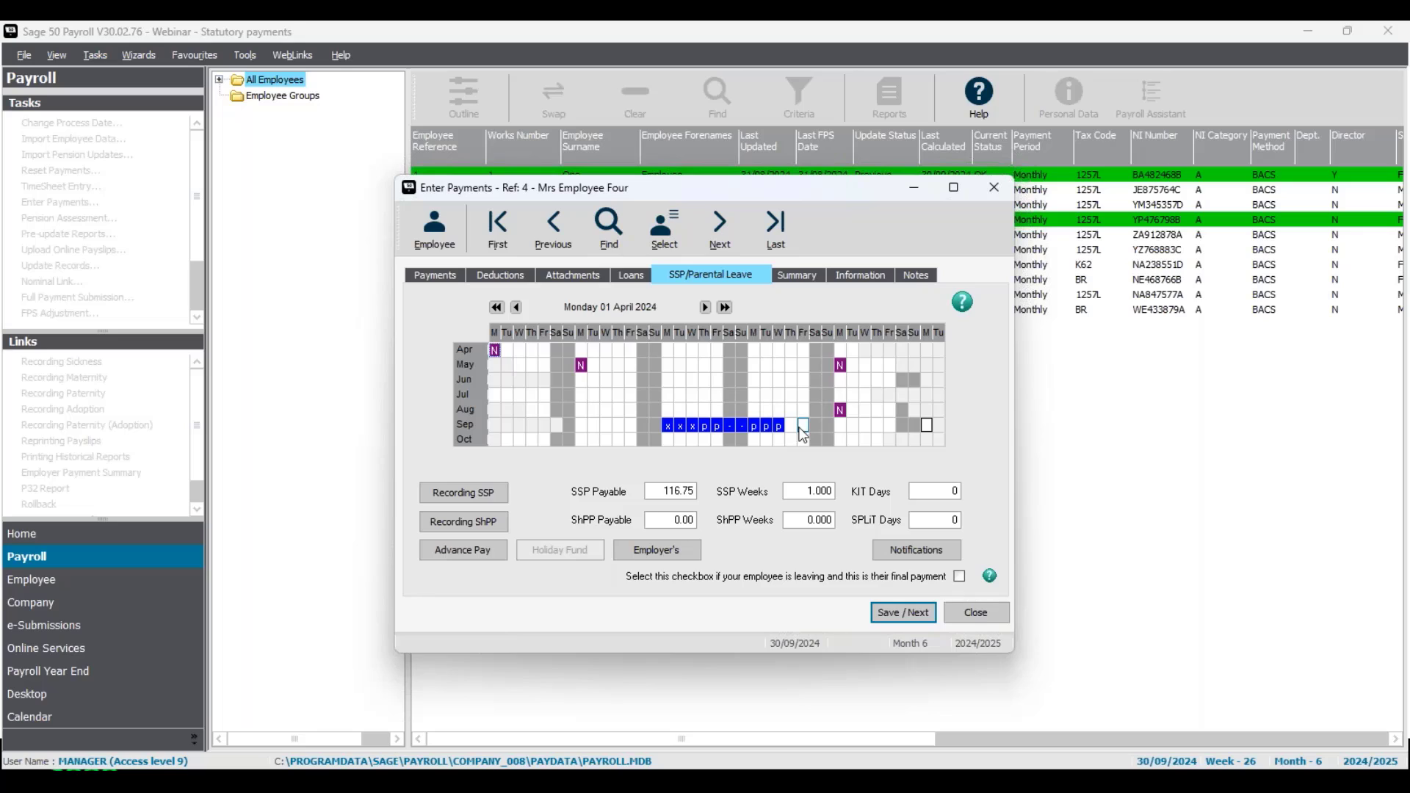
Record SSP due to sickness from 23/09/2024 to 26/09/2024 in employee 4's payment calendar, leaving the comment empty.
drag(842, 425, 880, 428)
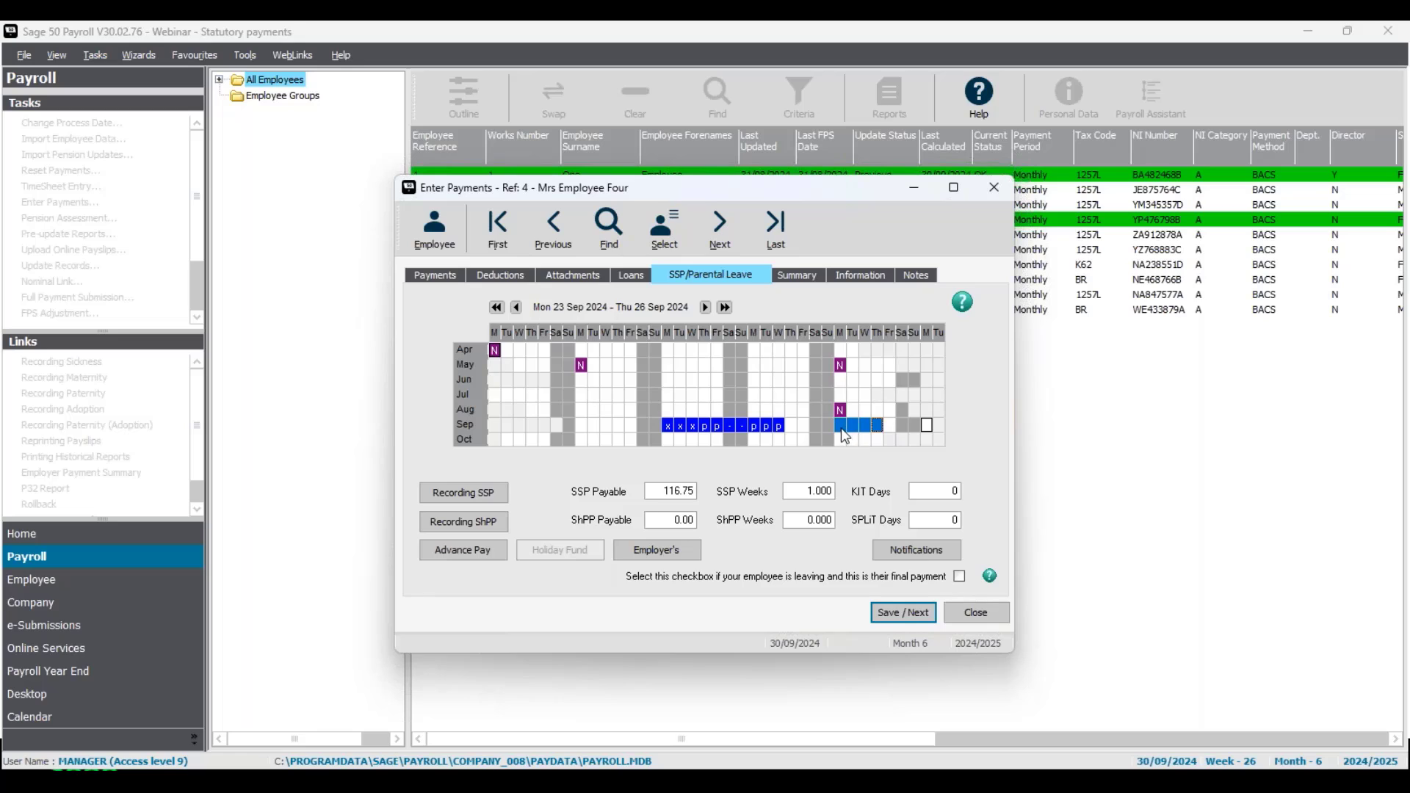
drag(840, 427, 879, 432)
right_click(881, 433)
mouse_move(888, 435)
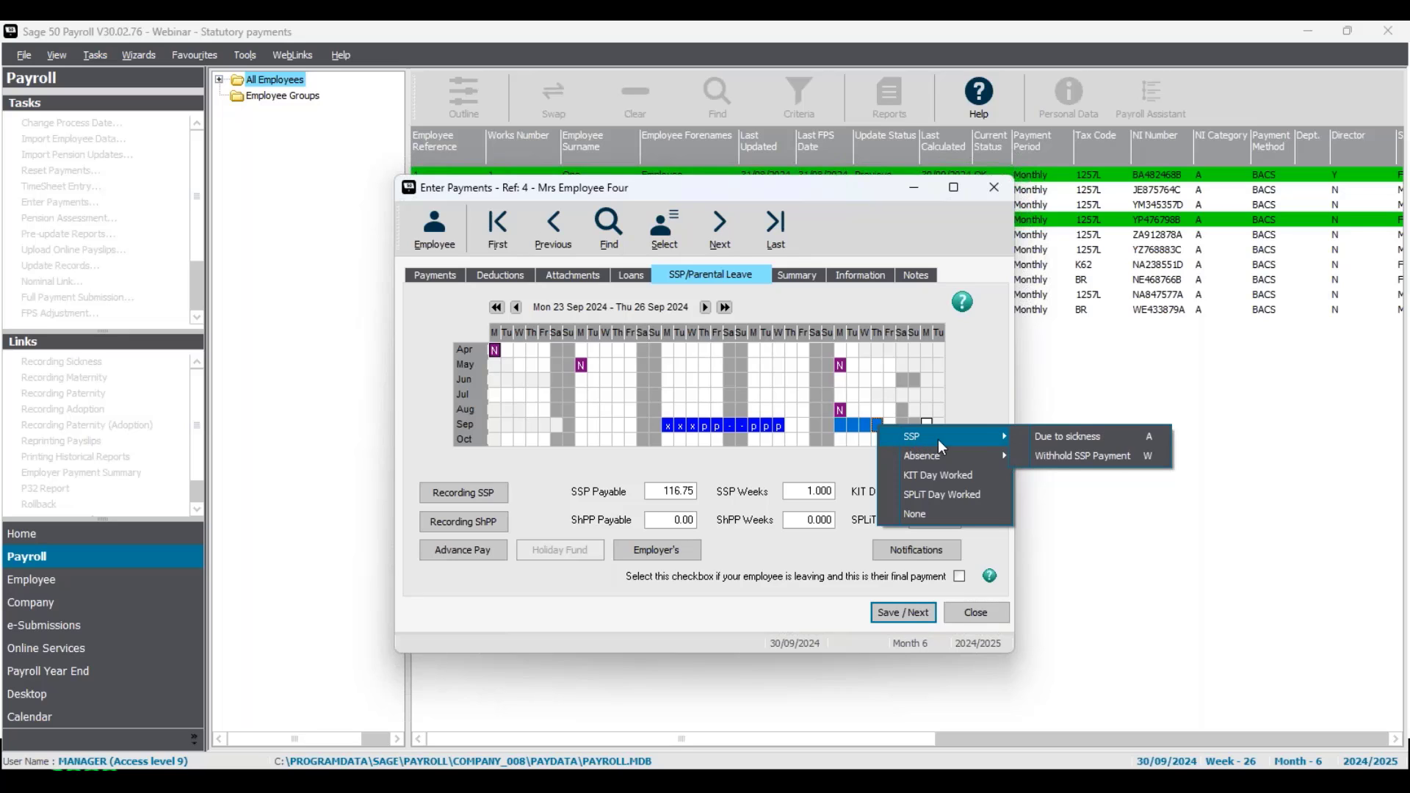
click(1066, 437)
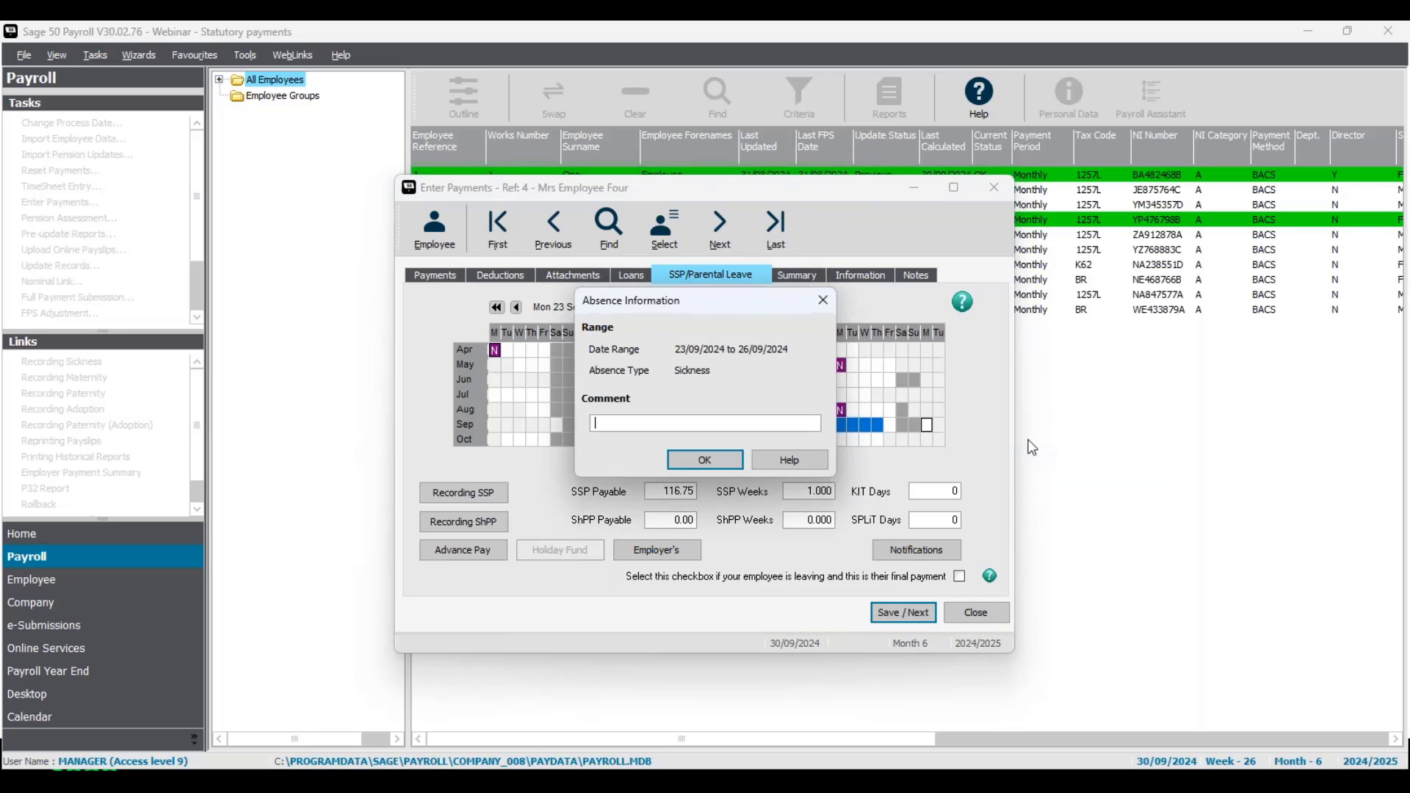
click(716, 462)
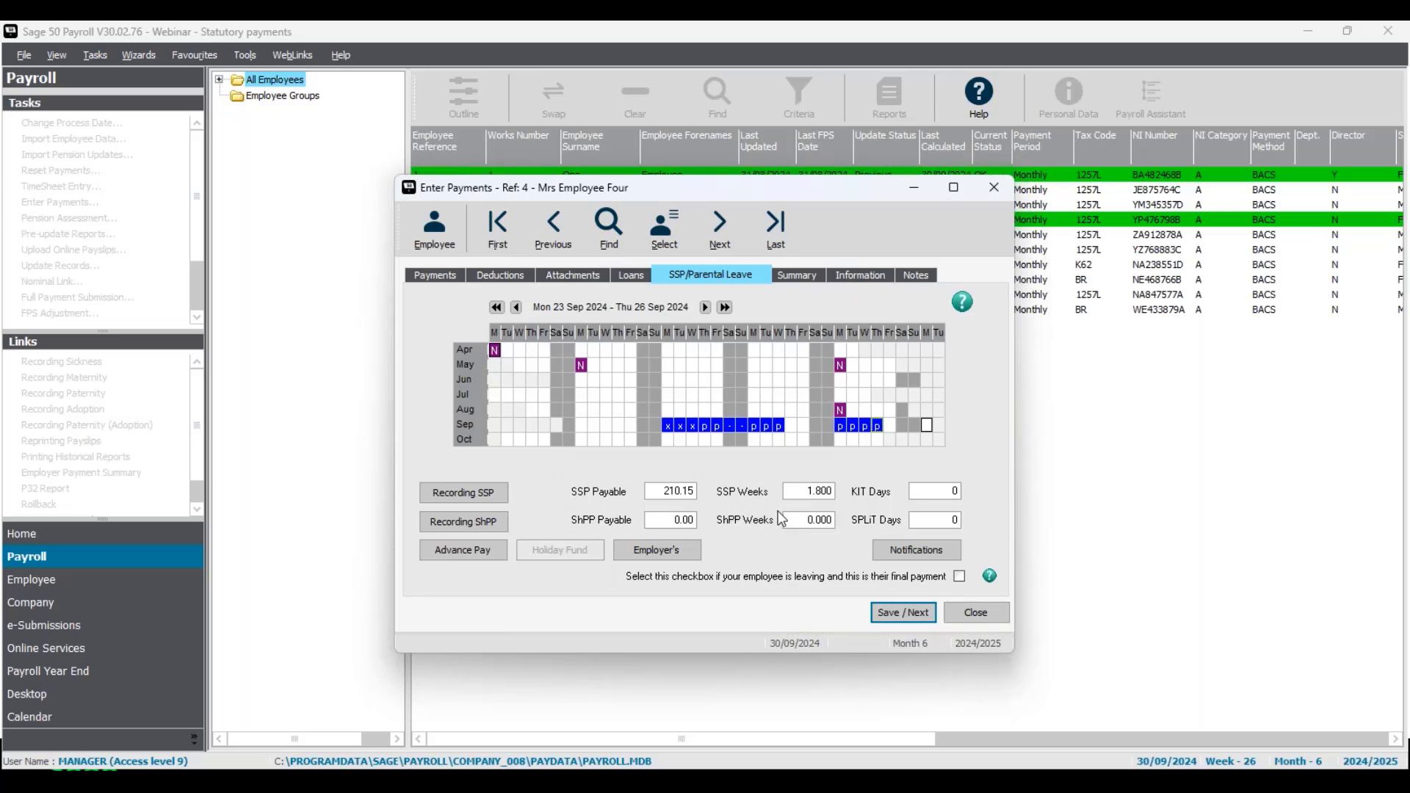
Clear the sickness entry on 26/09/2024 and record that day again as SSP due to sickness without a comment.
right_click(876, 424)
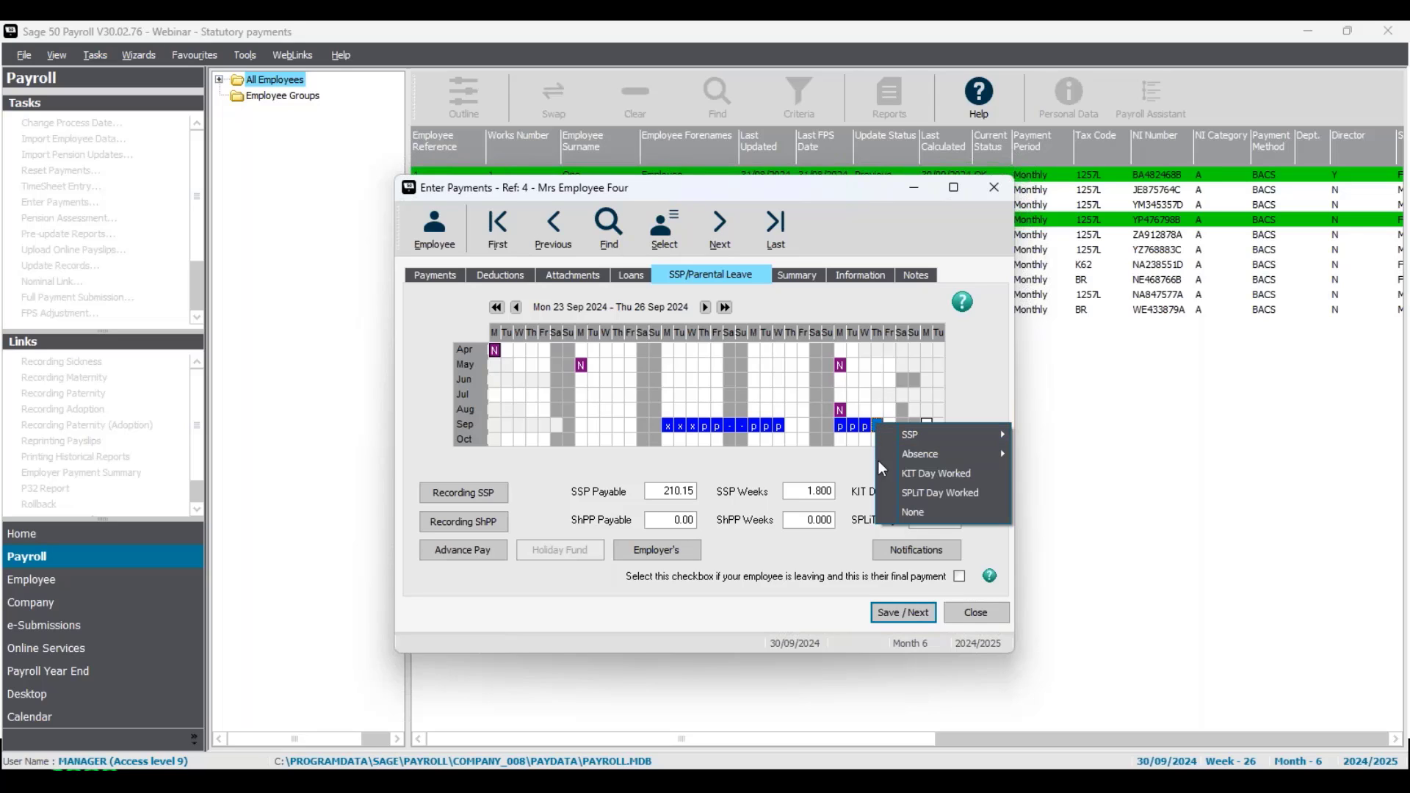
click(893, 514)
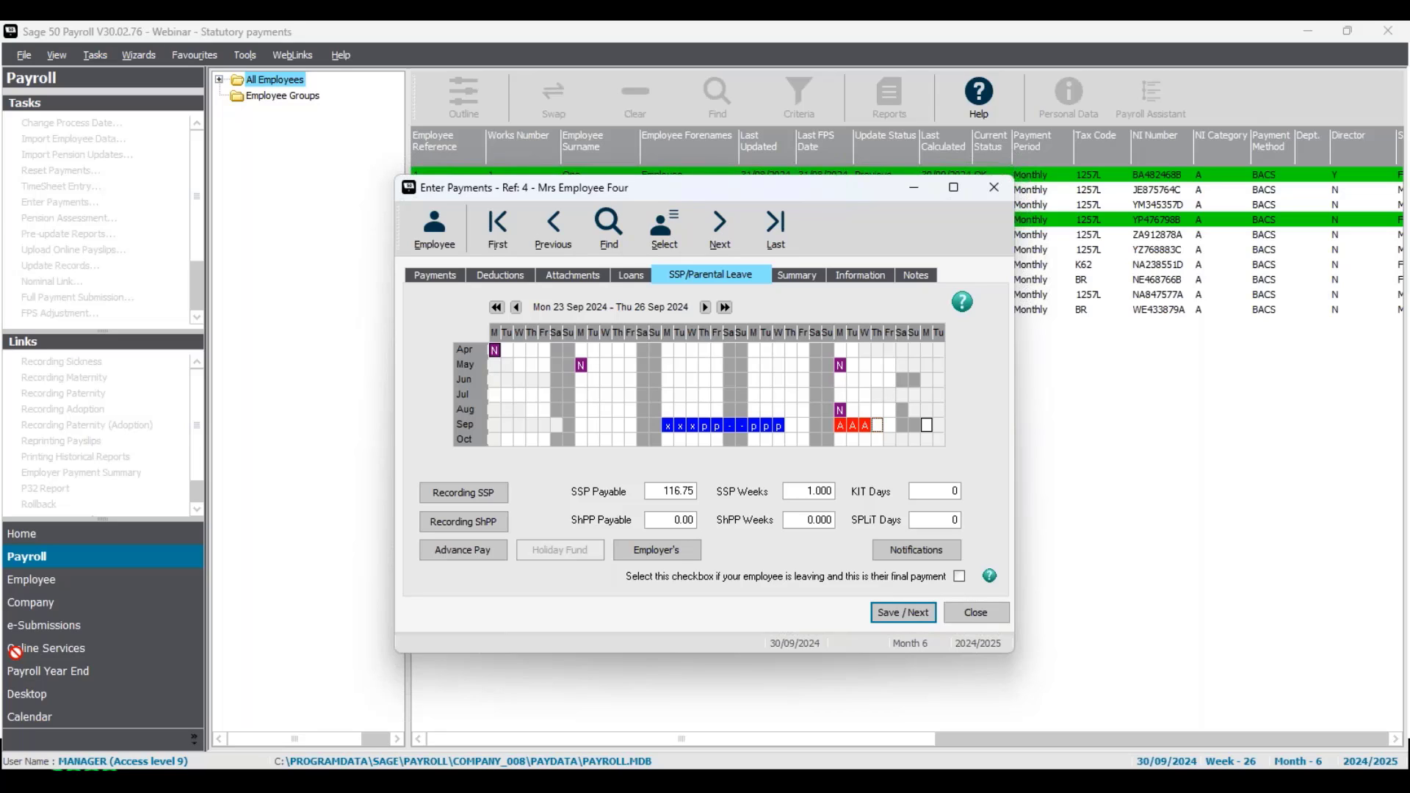
click(877, 426)
right_click(875, 428)
mouse_move(879, 439)
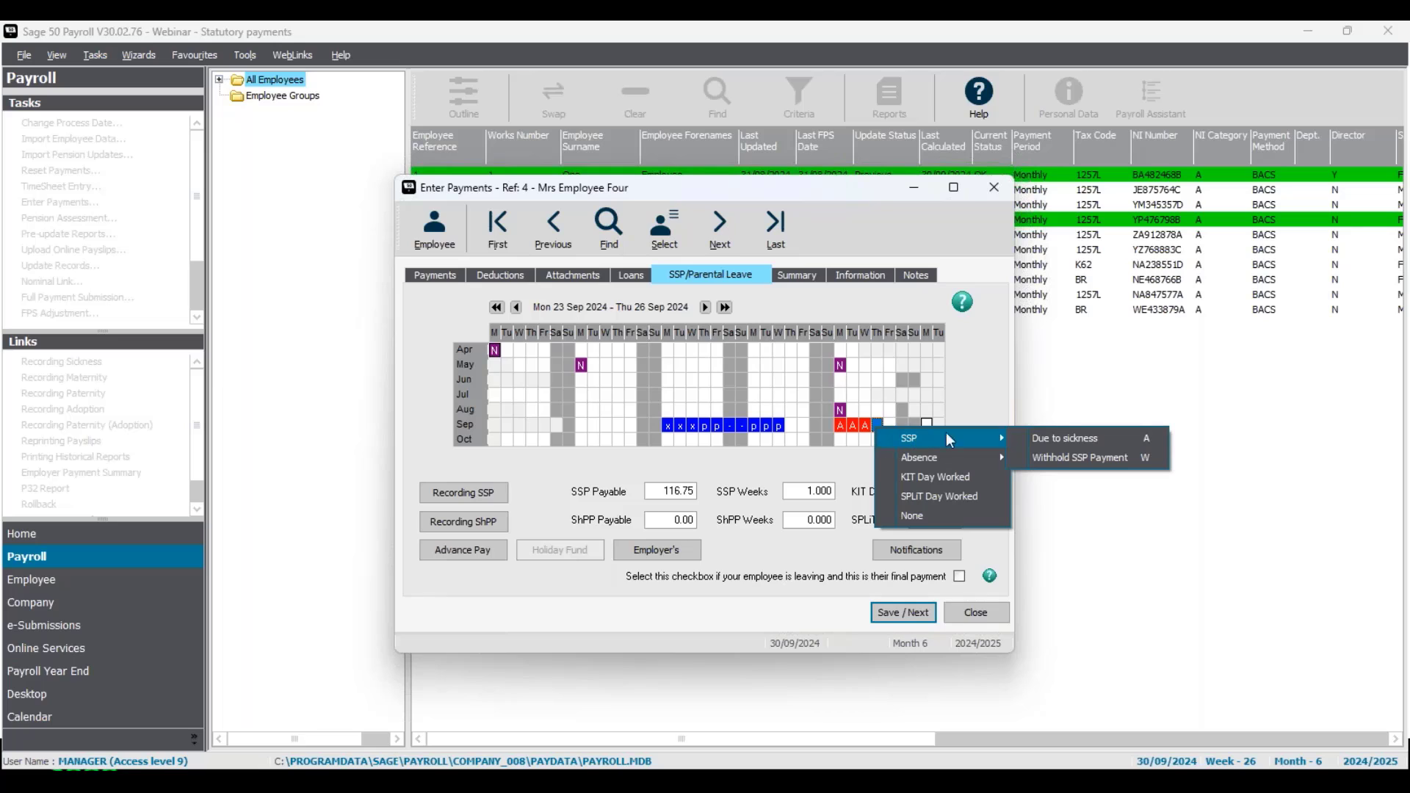
click(1028, 438)
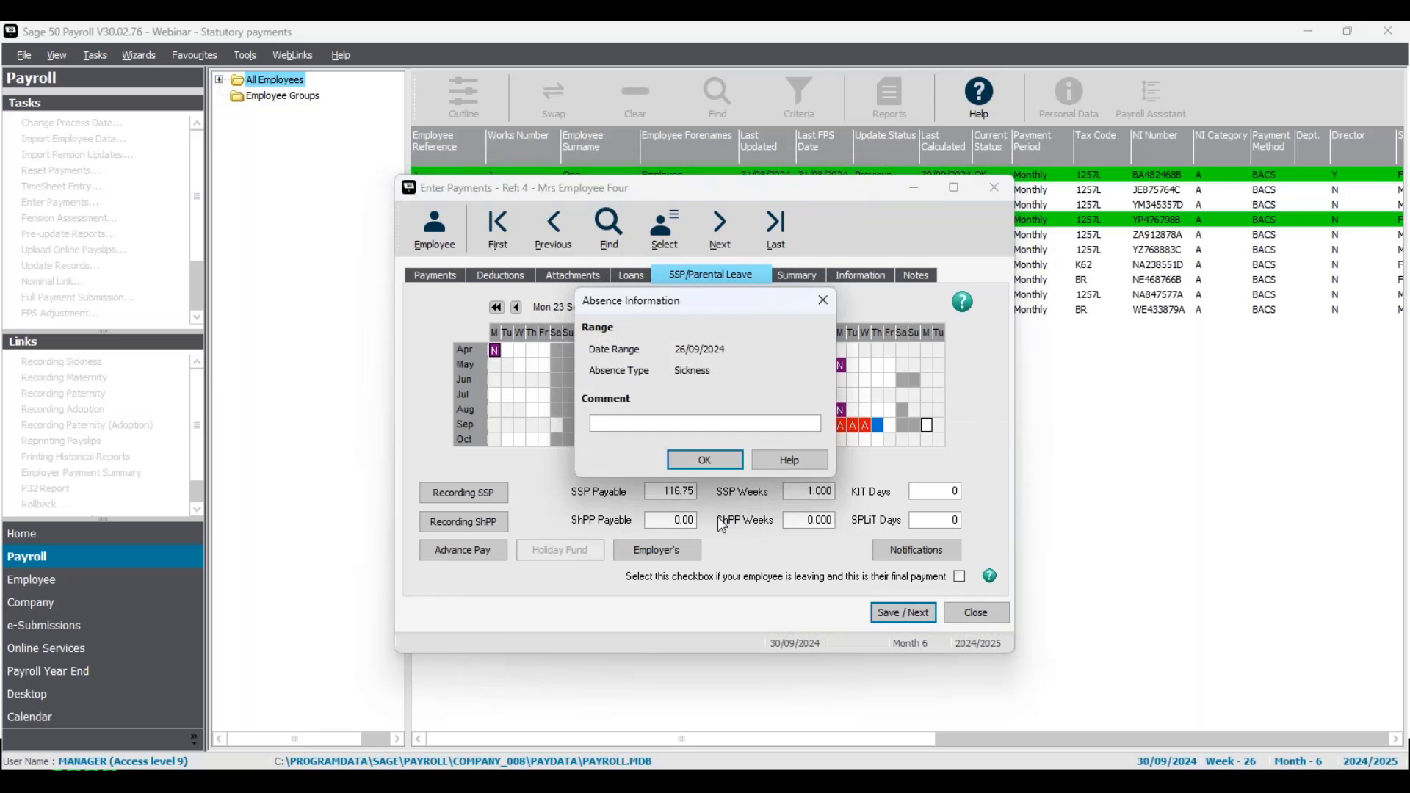
click(701, 460)
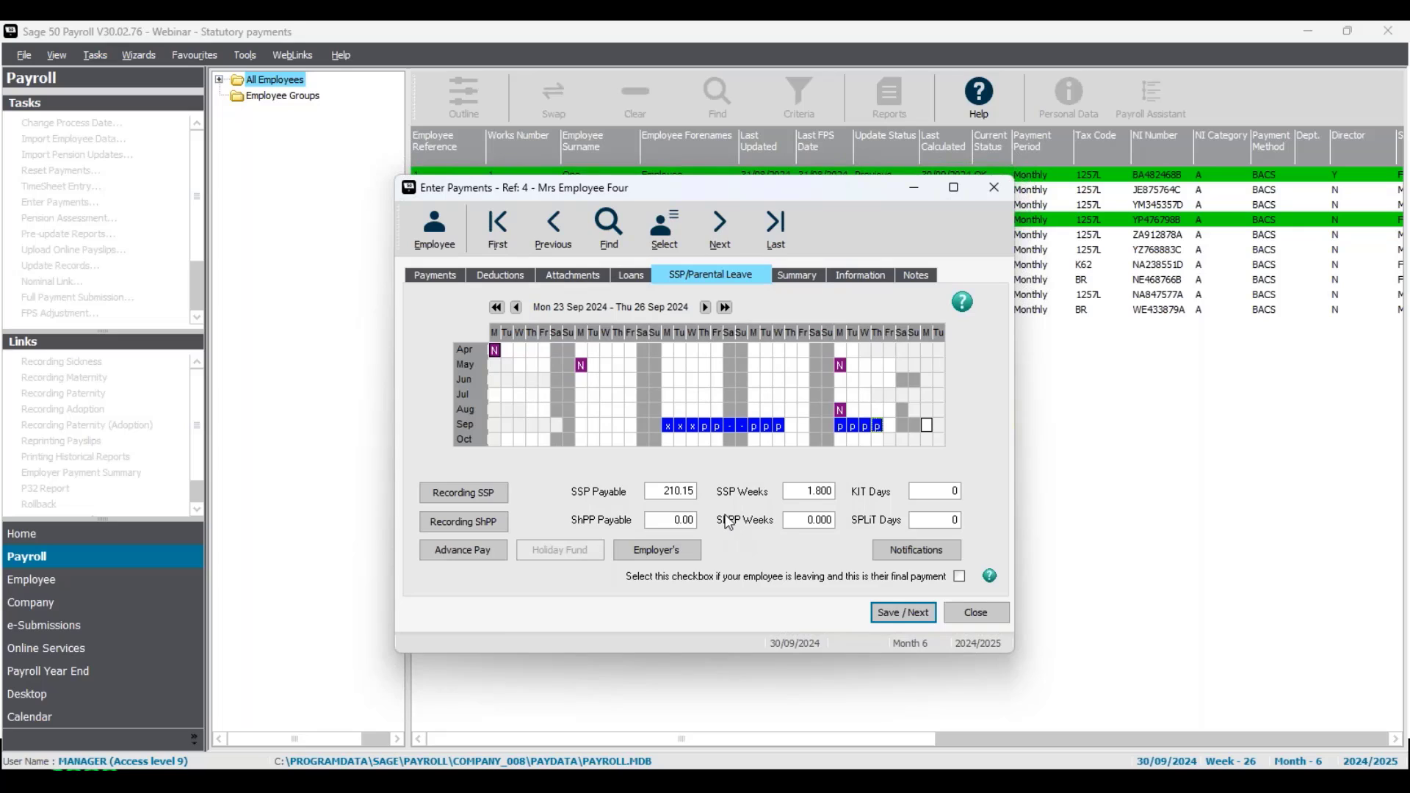
Clear employee 4's sickness entries from 23/09/2024 to 26/09/2024 by setting those days to None.
click(878, 425)
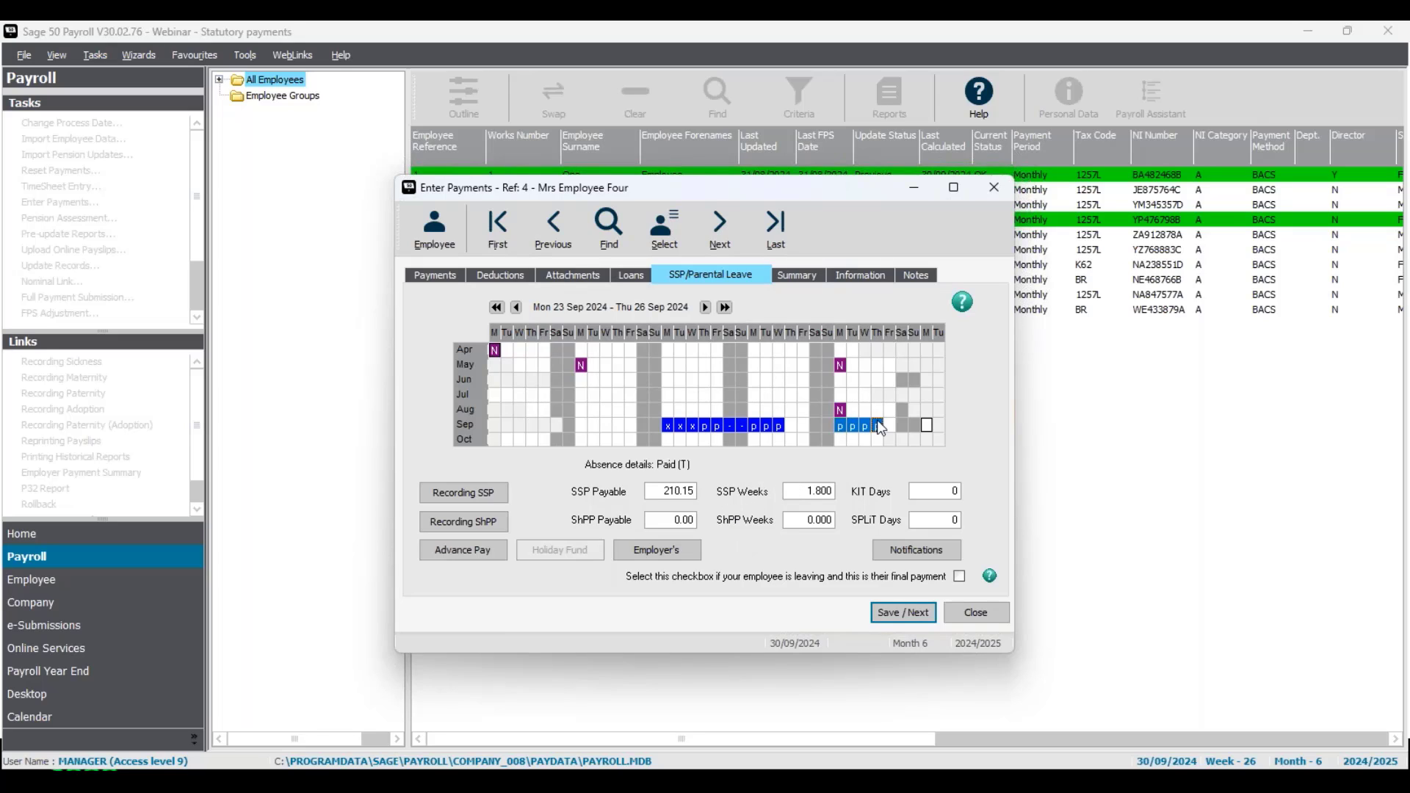
right_click(878, 425)
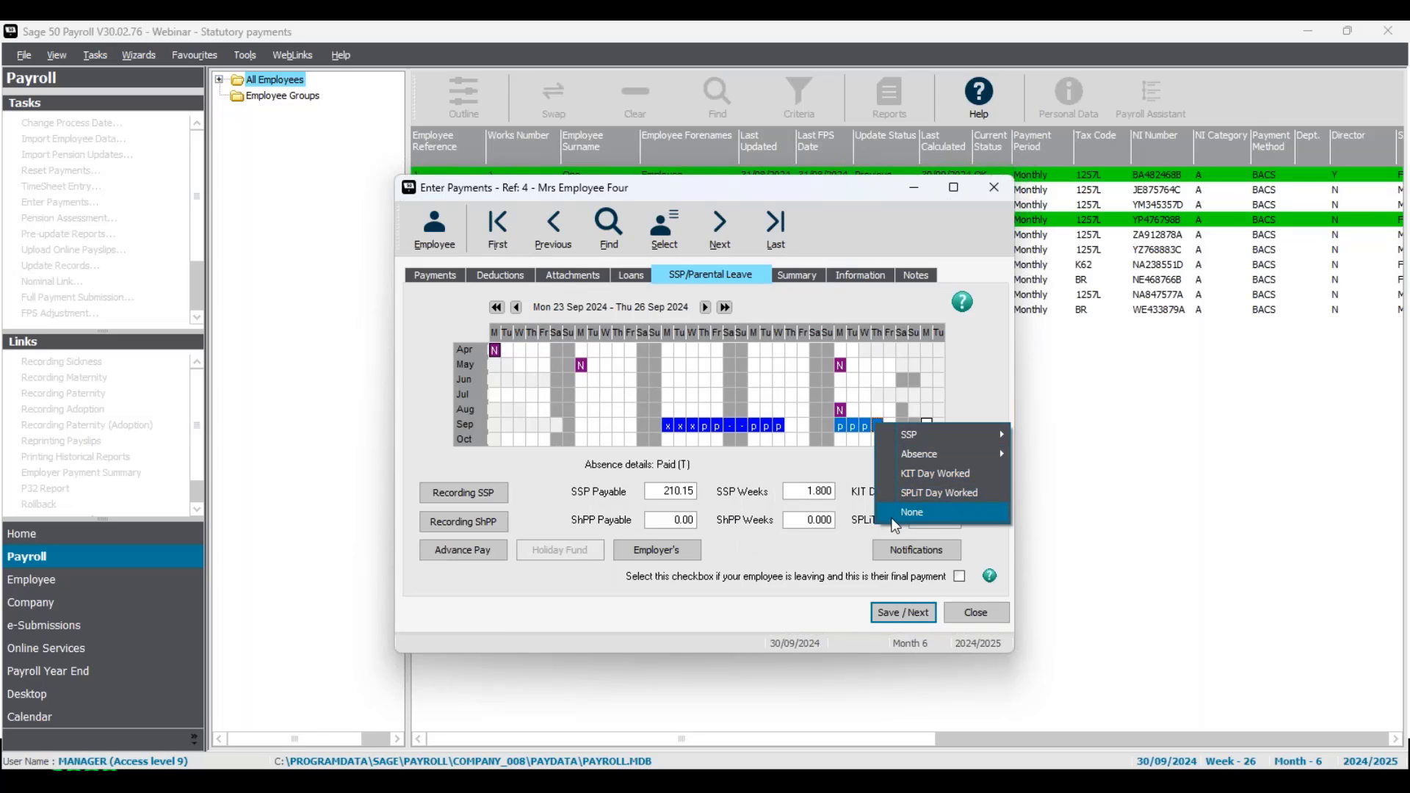
click(892, 515)
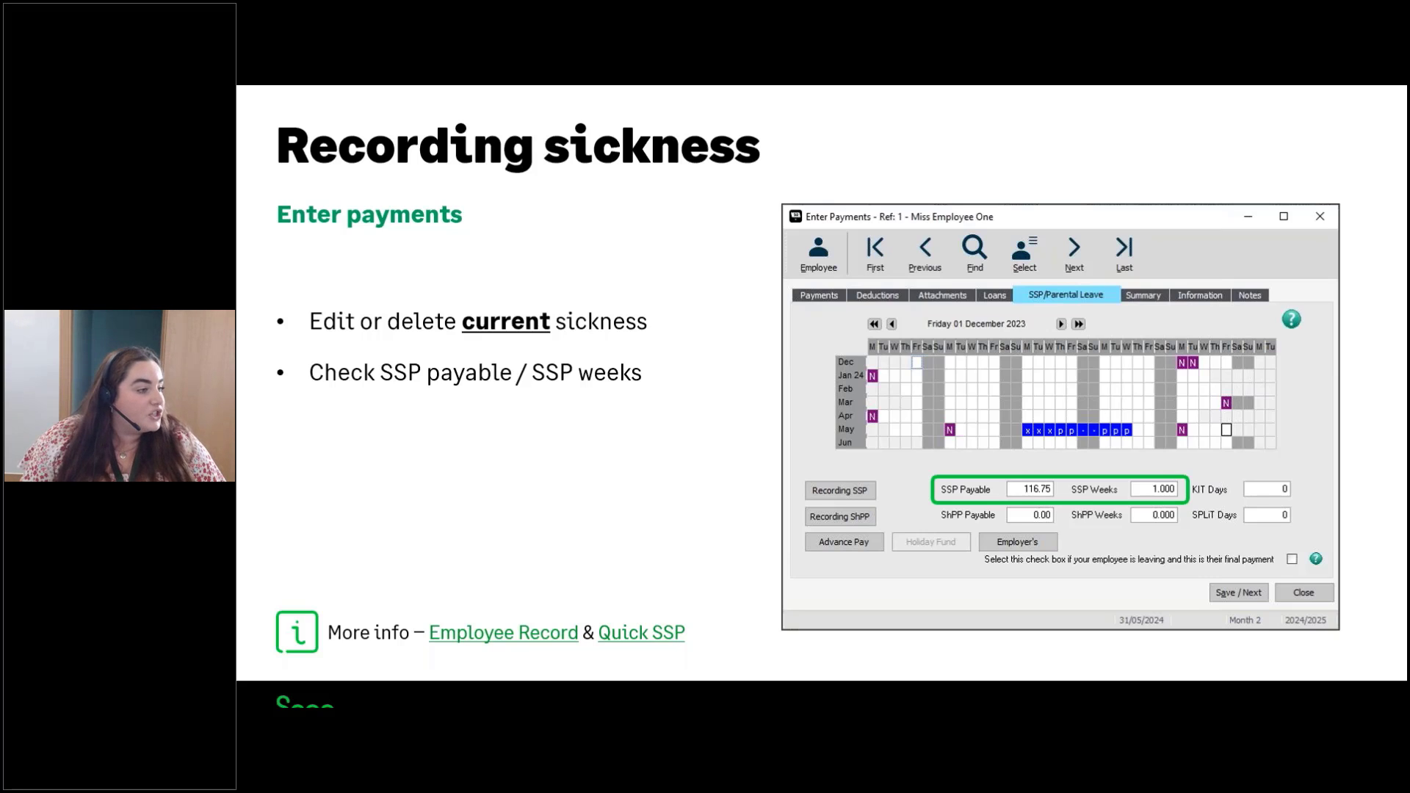
key(Right)
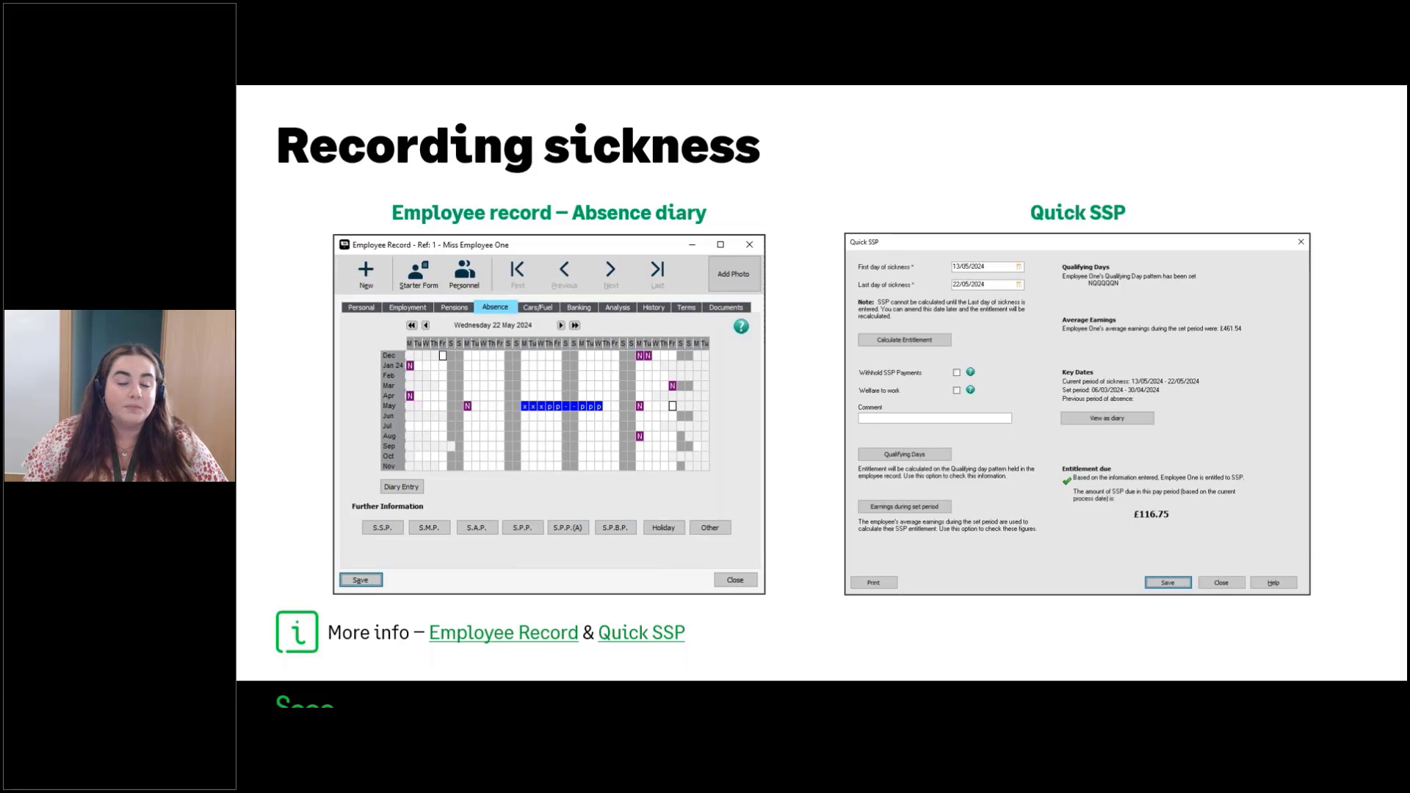
key(Right)
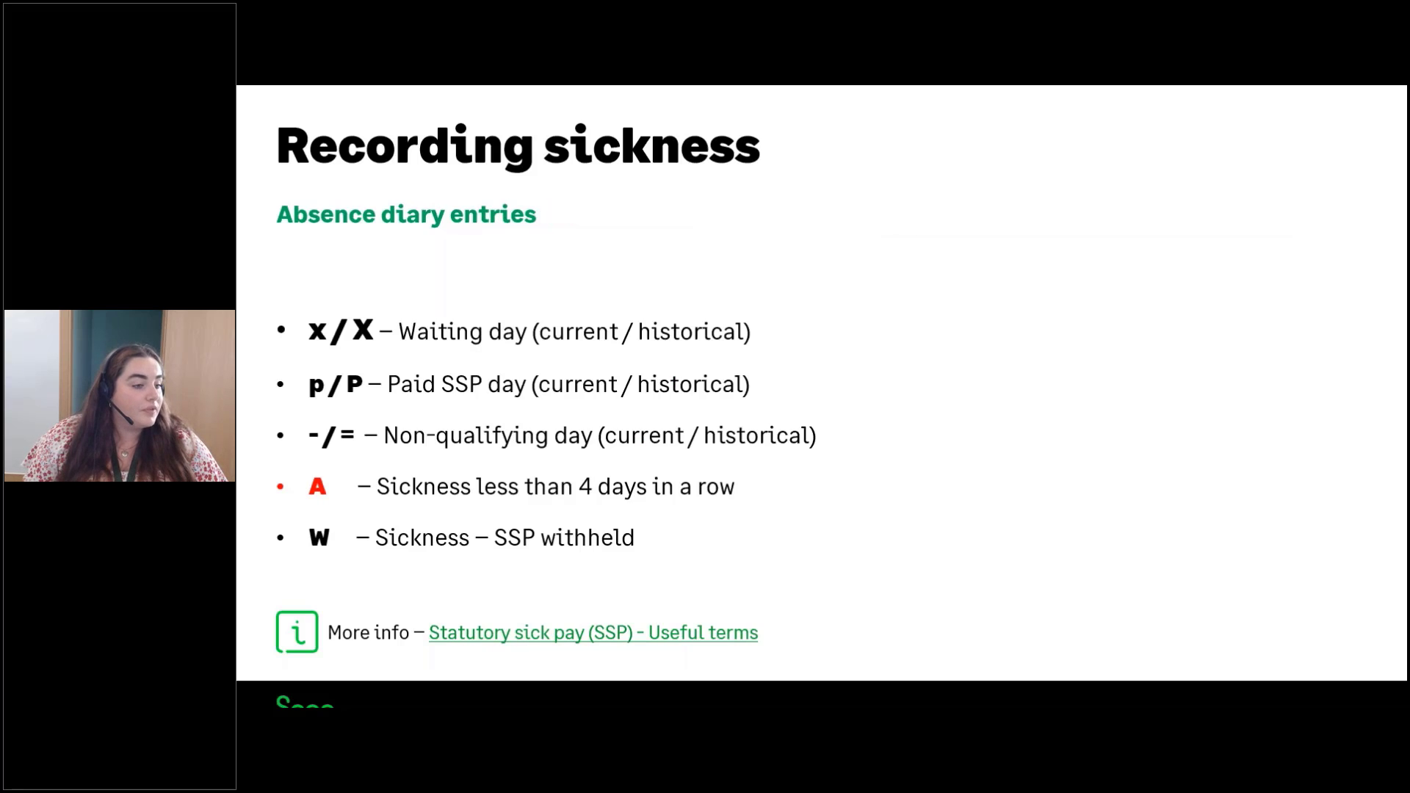
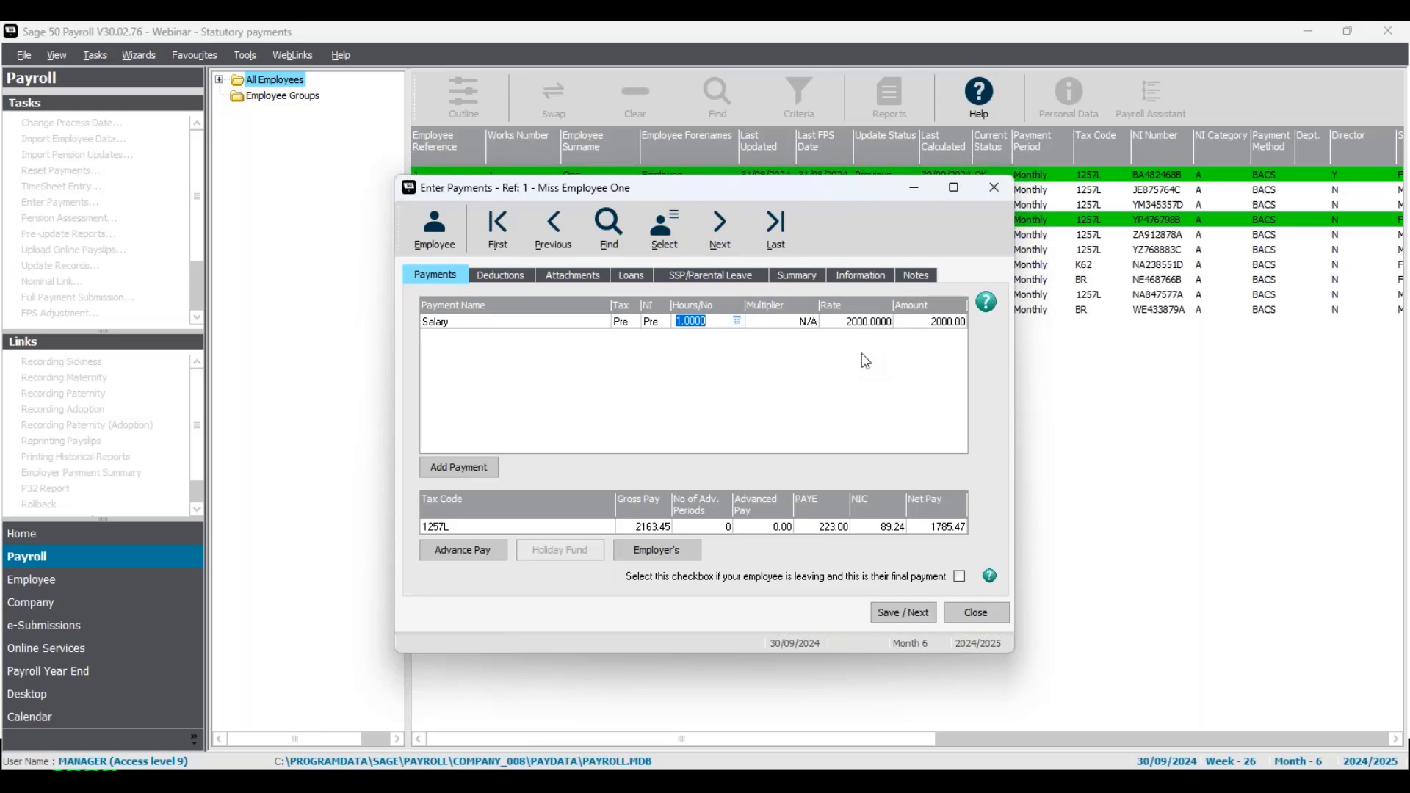
Check employee 1's payment summary and apply MakeUpBasic to the statutory payment, accepting the reduction of the Salary hours value.
click(800, 277)
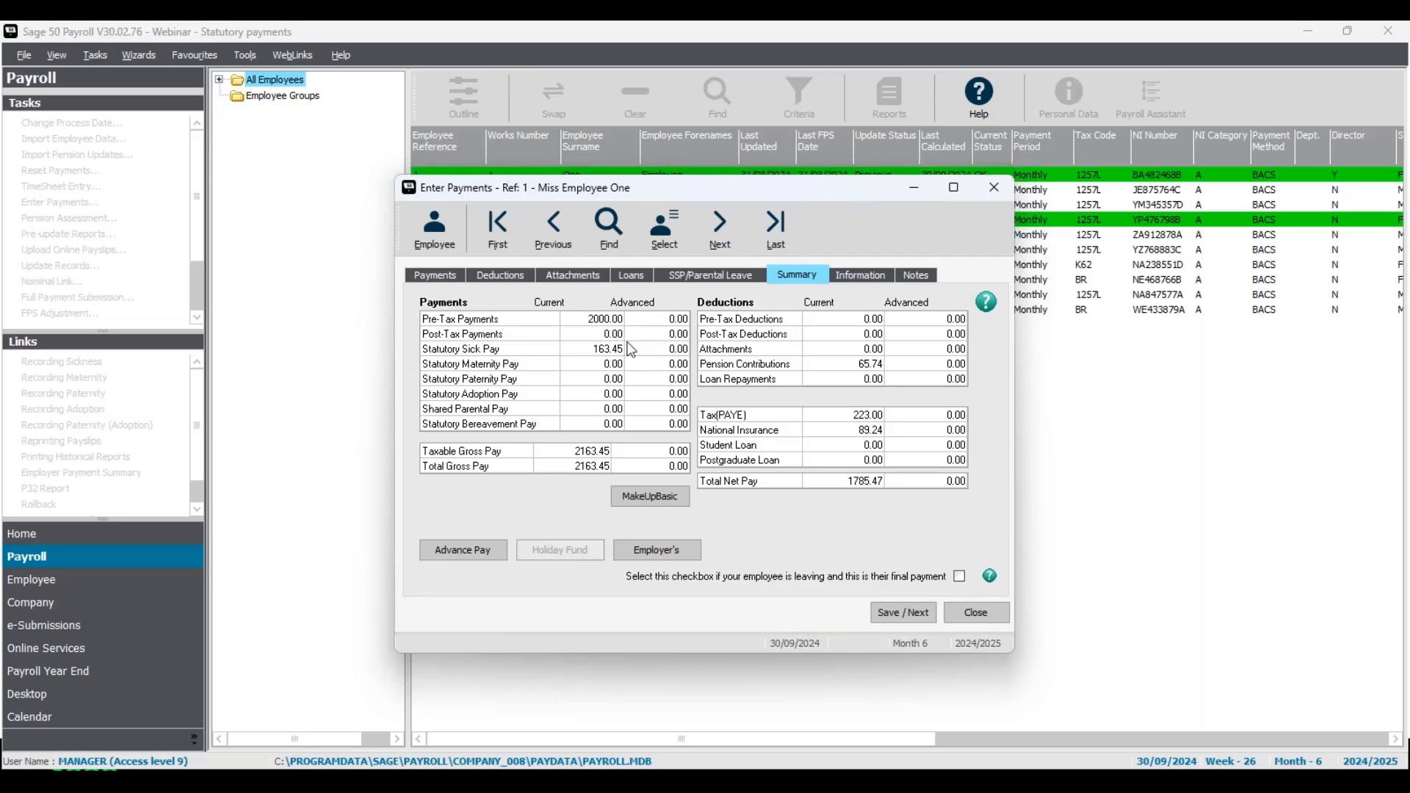
click(454, 282)
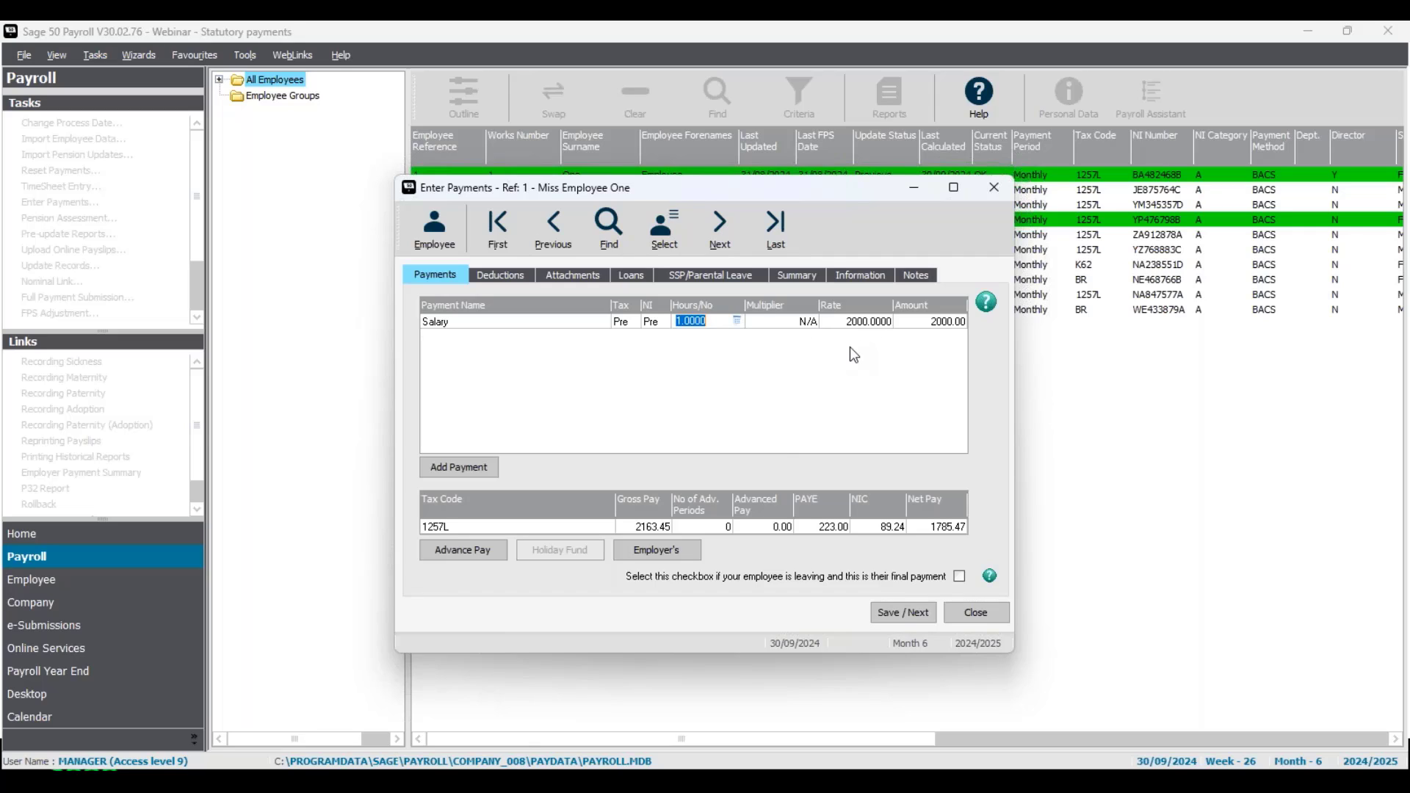
click(798, 277)
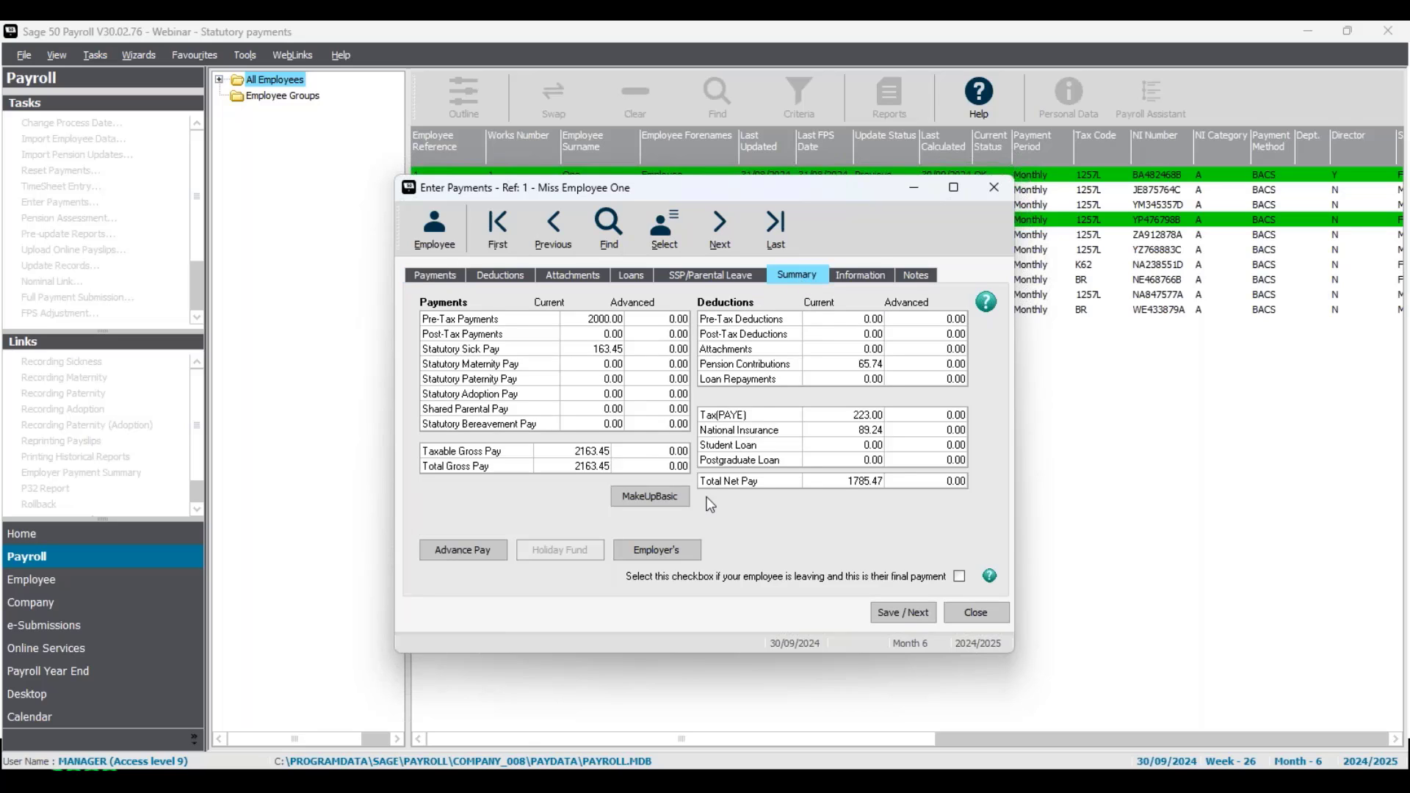
click(649, 496)
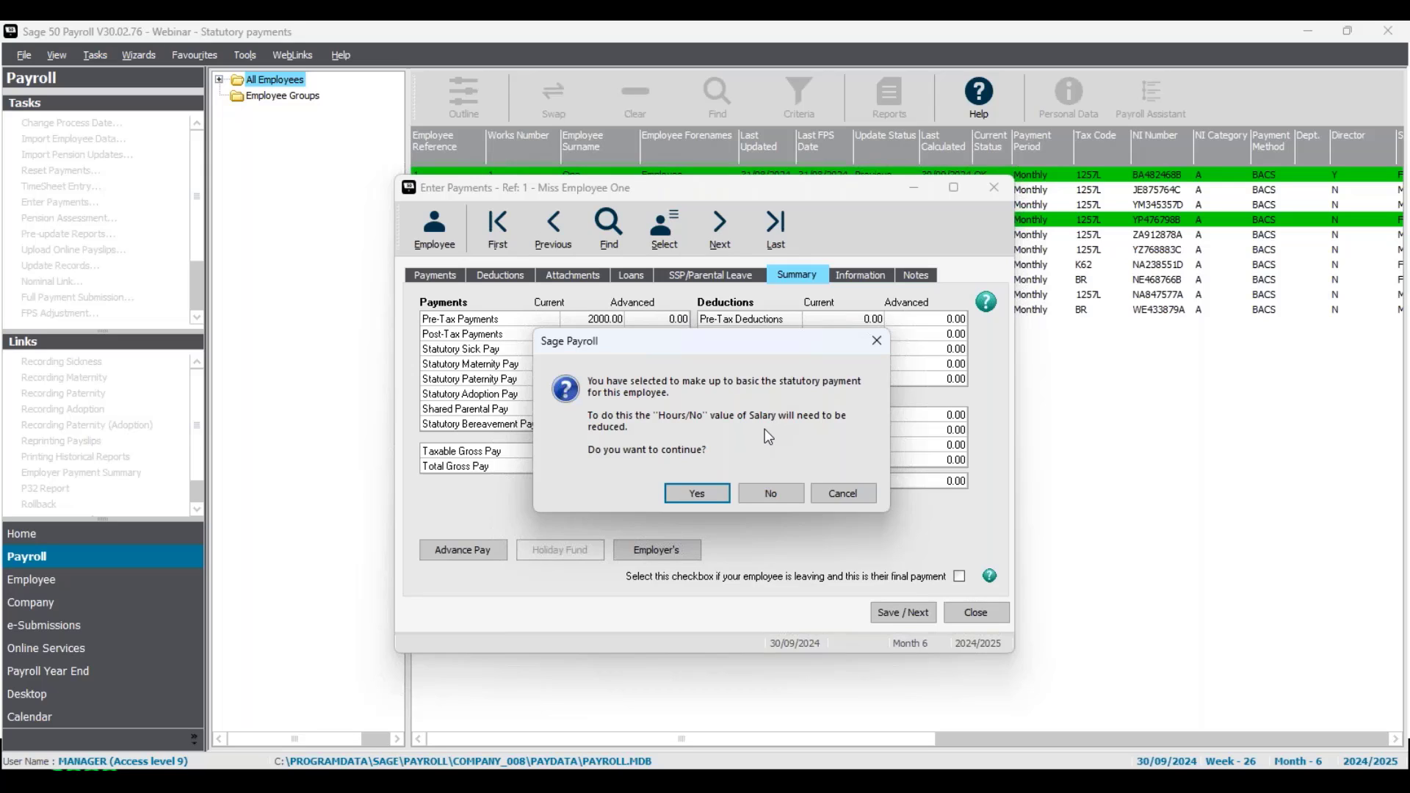
click(714, 496)
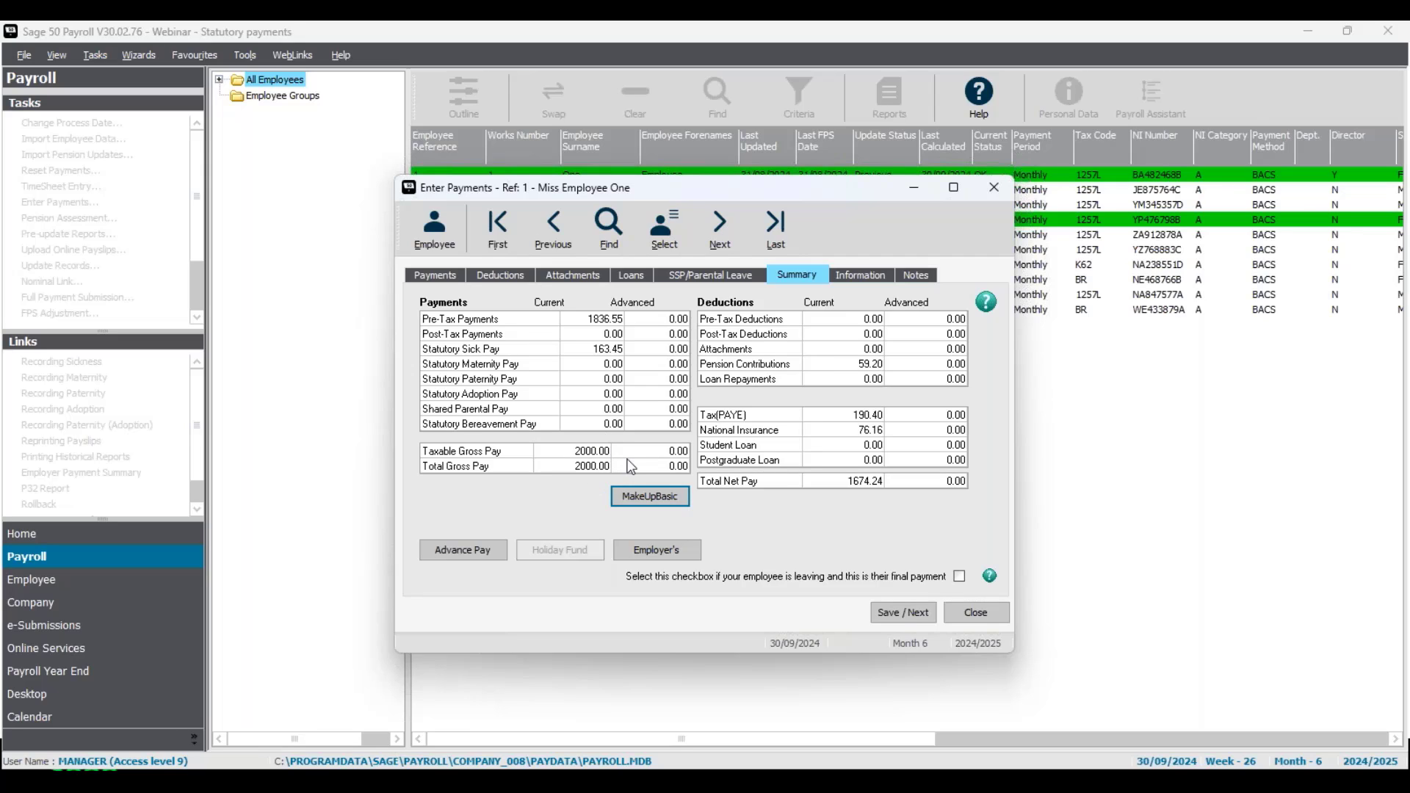
Review employee 1's adjusted salary line and payment summary, and save the payments to continue with employee 4.
click(433, 280)
click(715, 321)
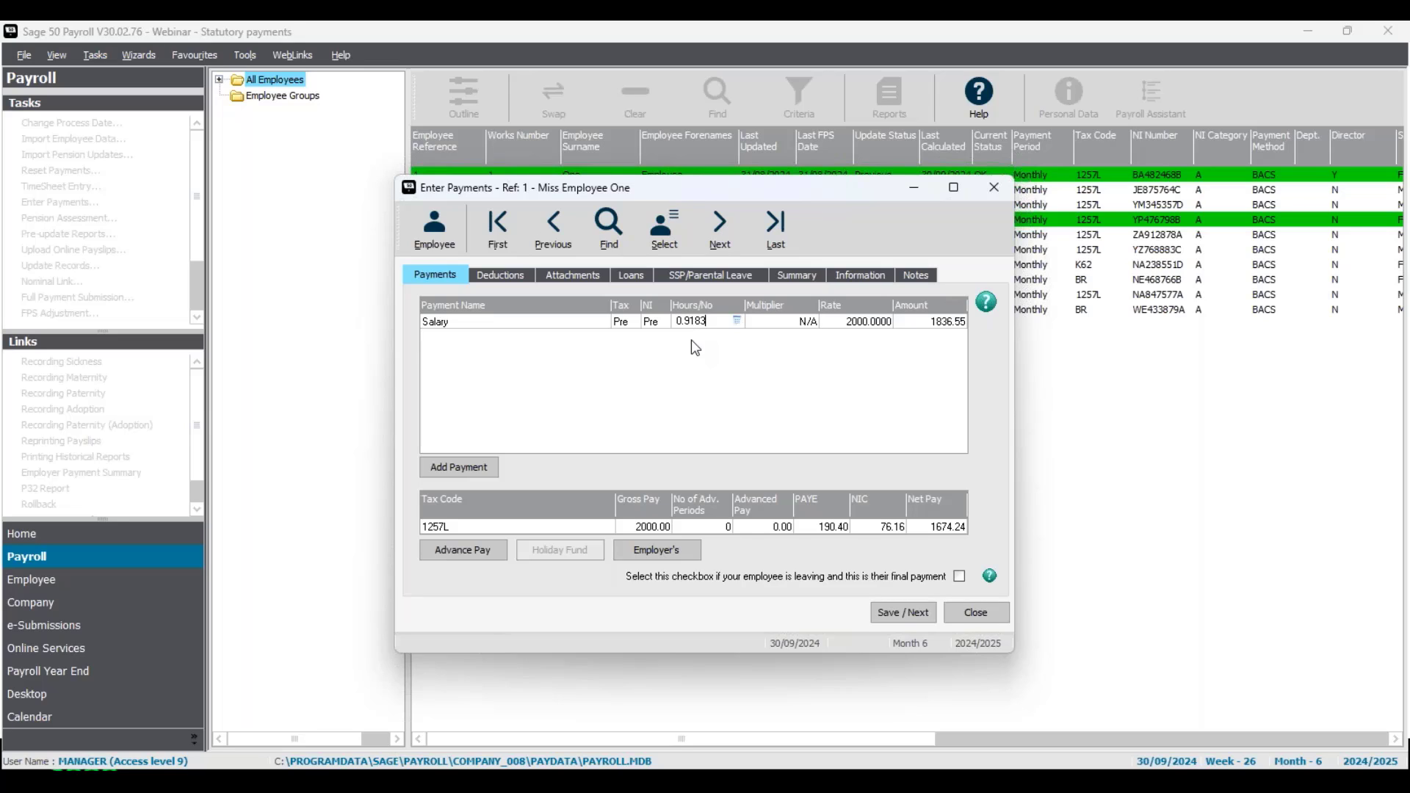
click(818, 278)
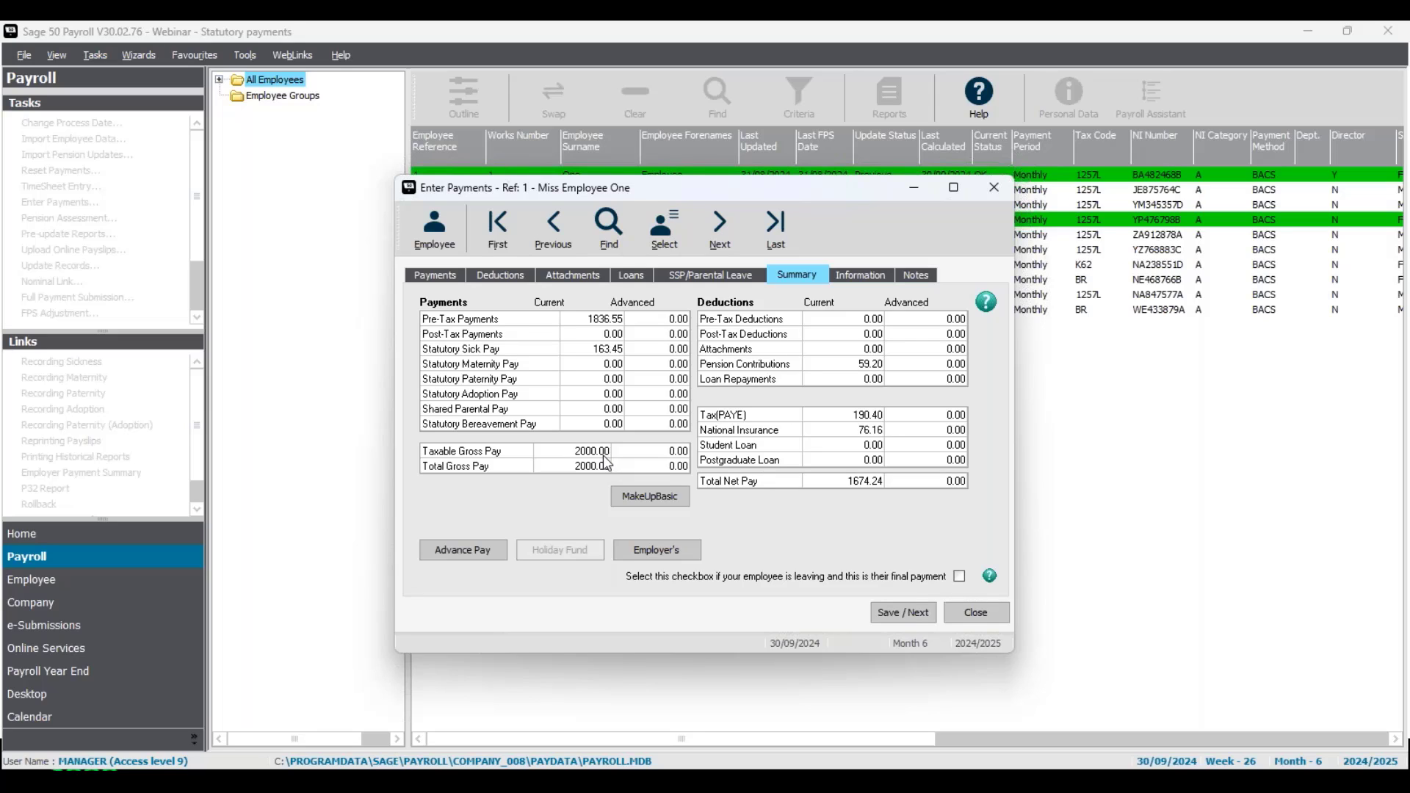
click(446, 280)
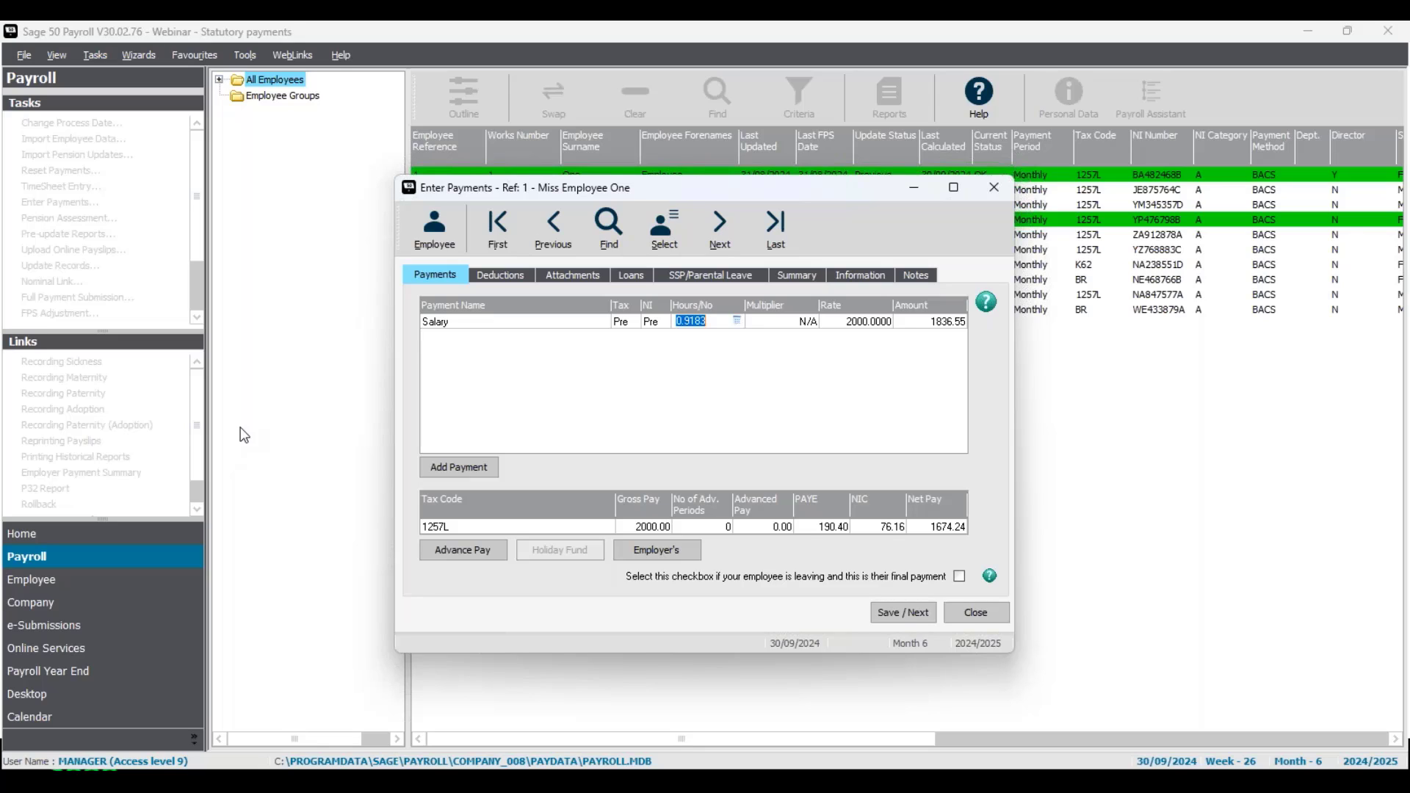
click(918, 618)
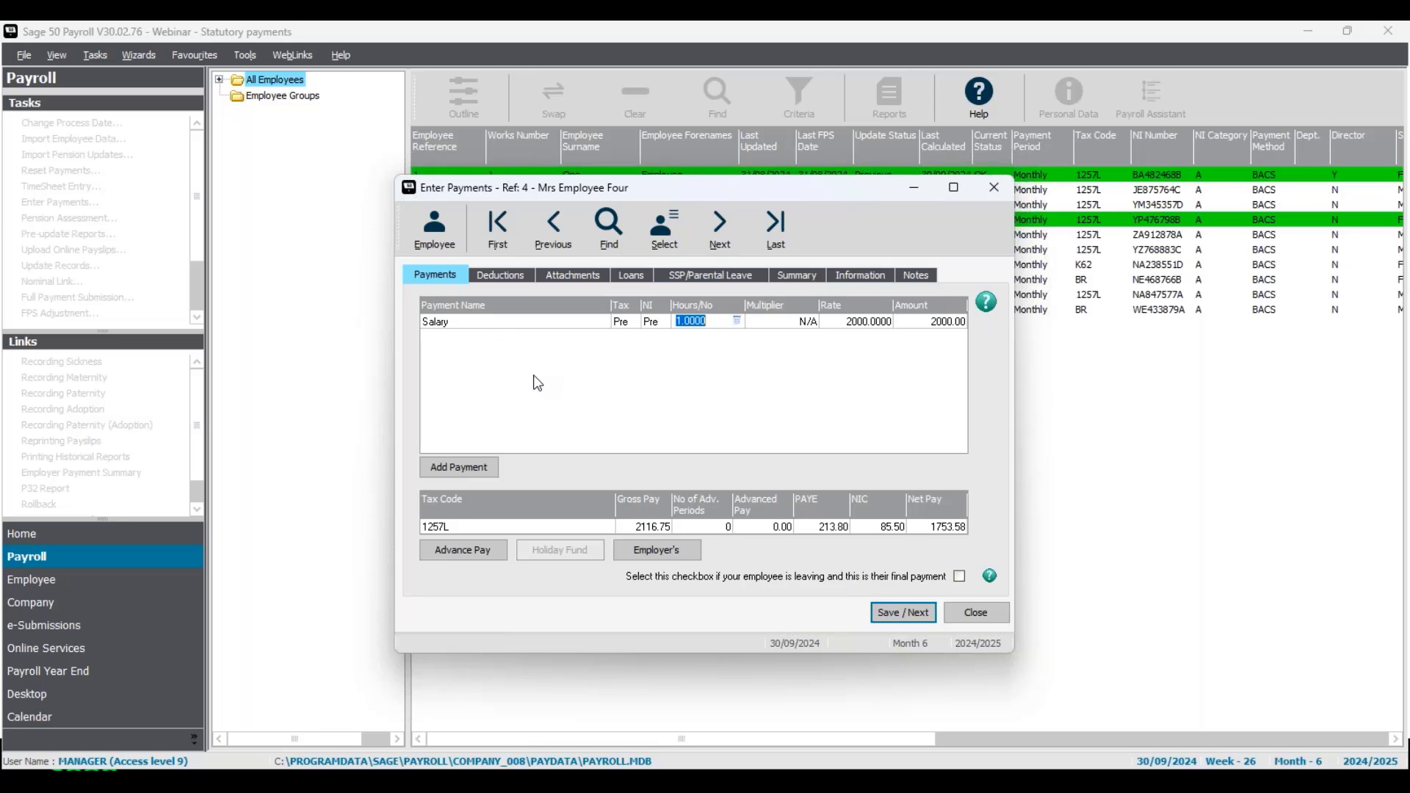
Set employee 4's Salary Hours/No to 0.6190 after checking the SSP calendar, and review the payment summary before closing Enter Payments.
click(726, 282)
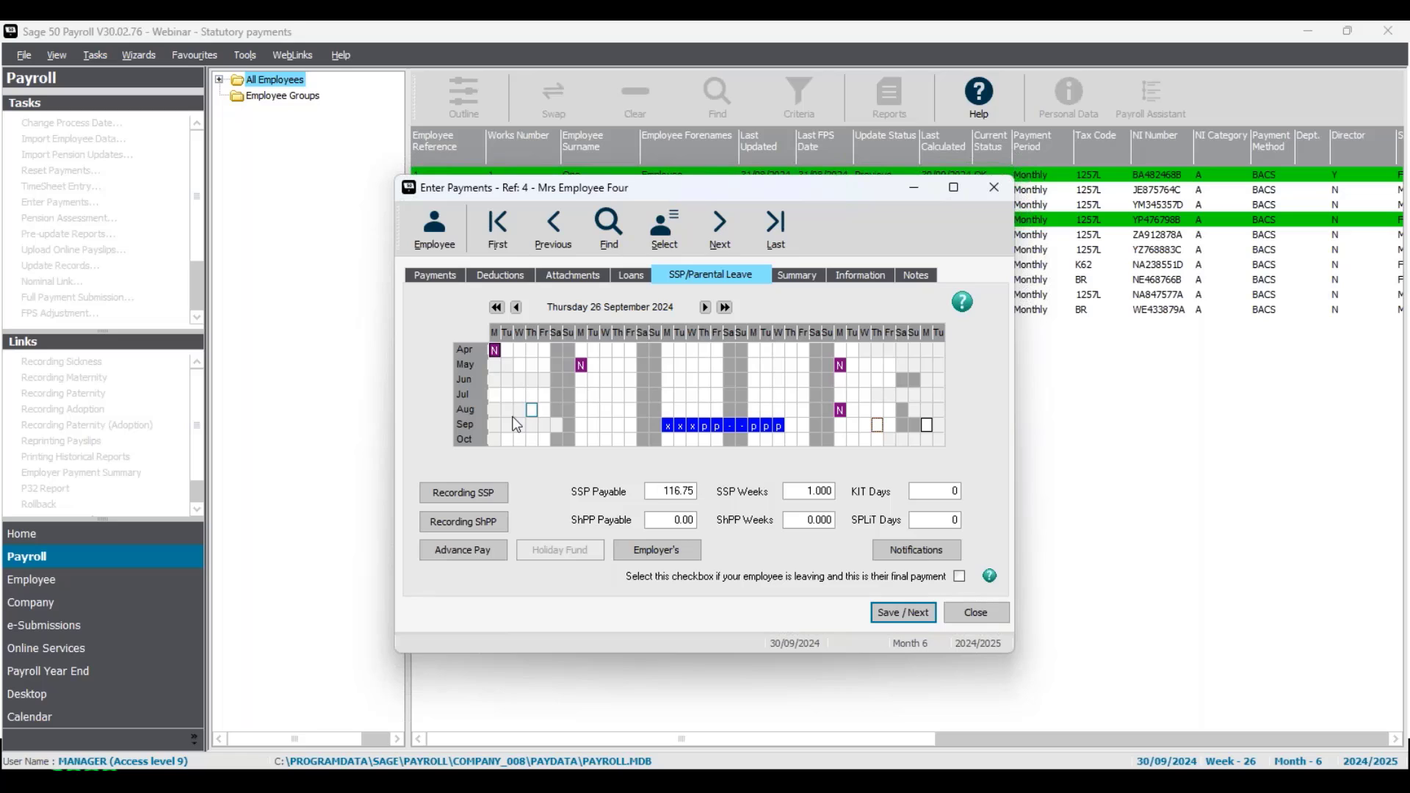
click(452, 278)
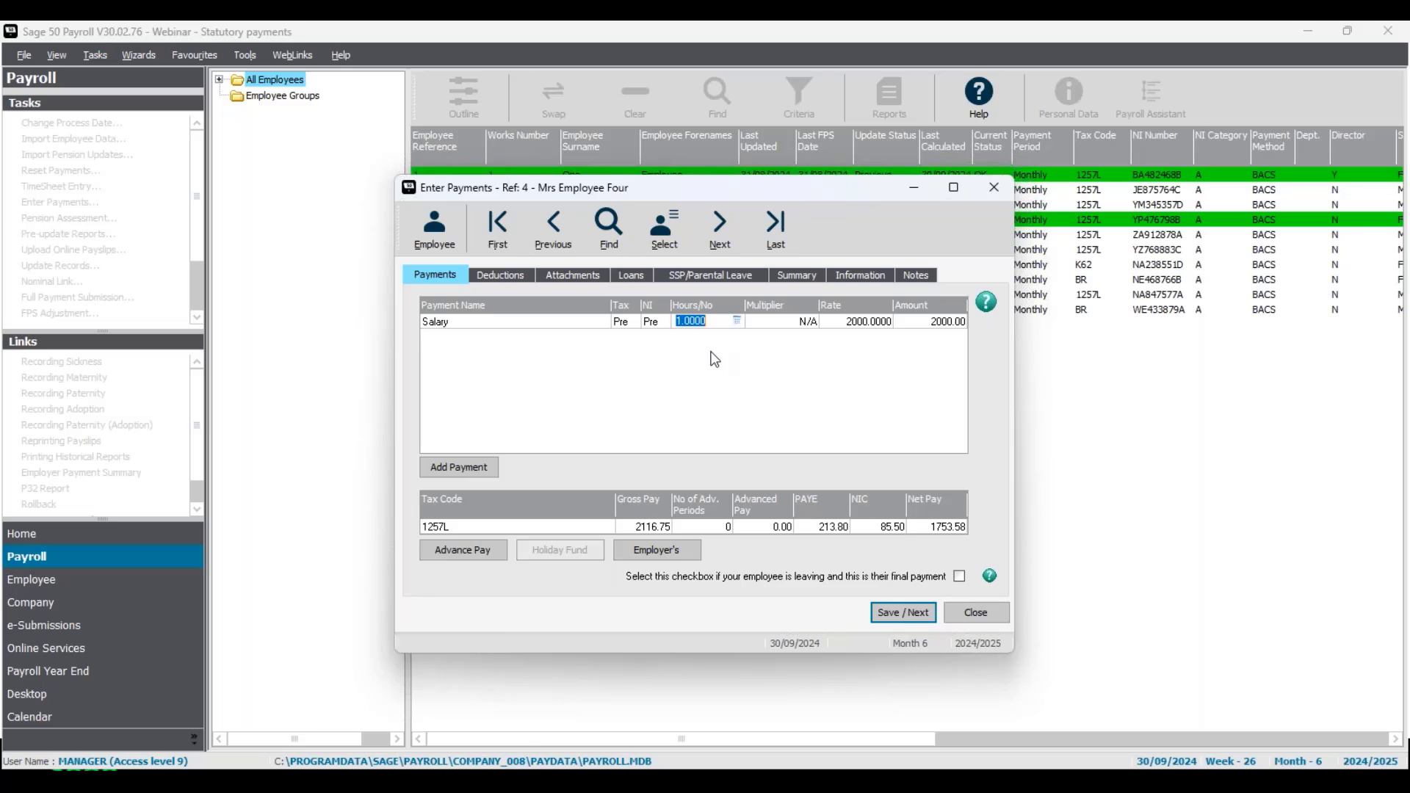
click(720, 322)
click(738, 323)
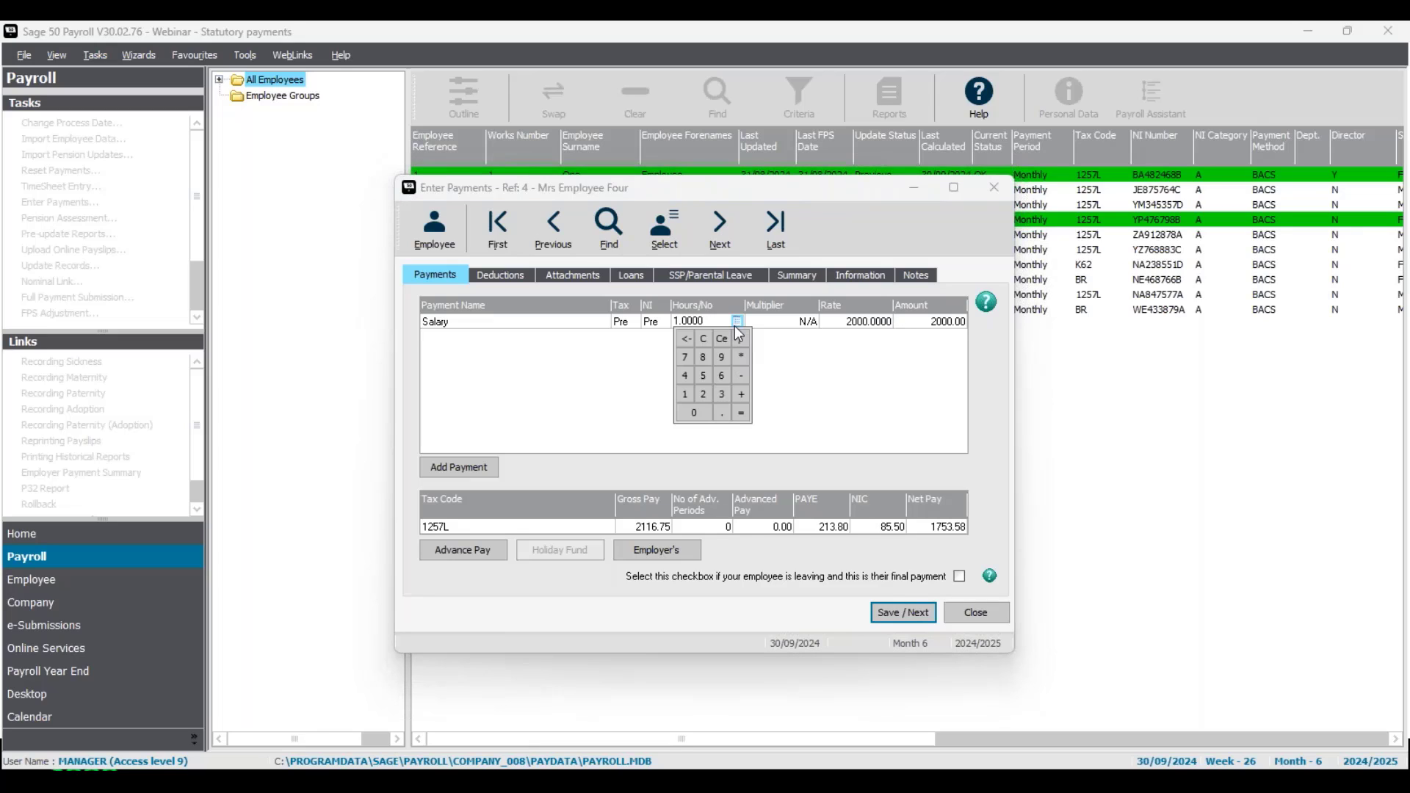
click(684, 395)
click(741, 340)
click(695, 395)
click(742, 414)
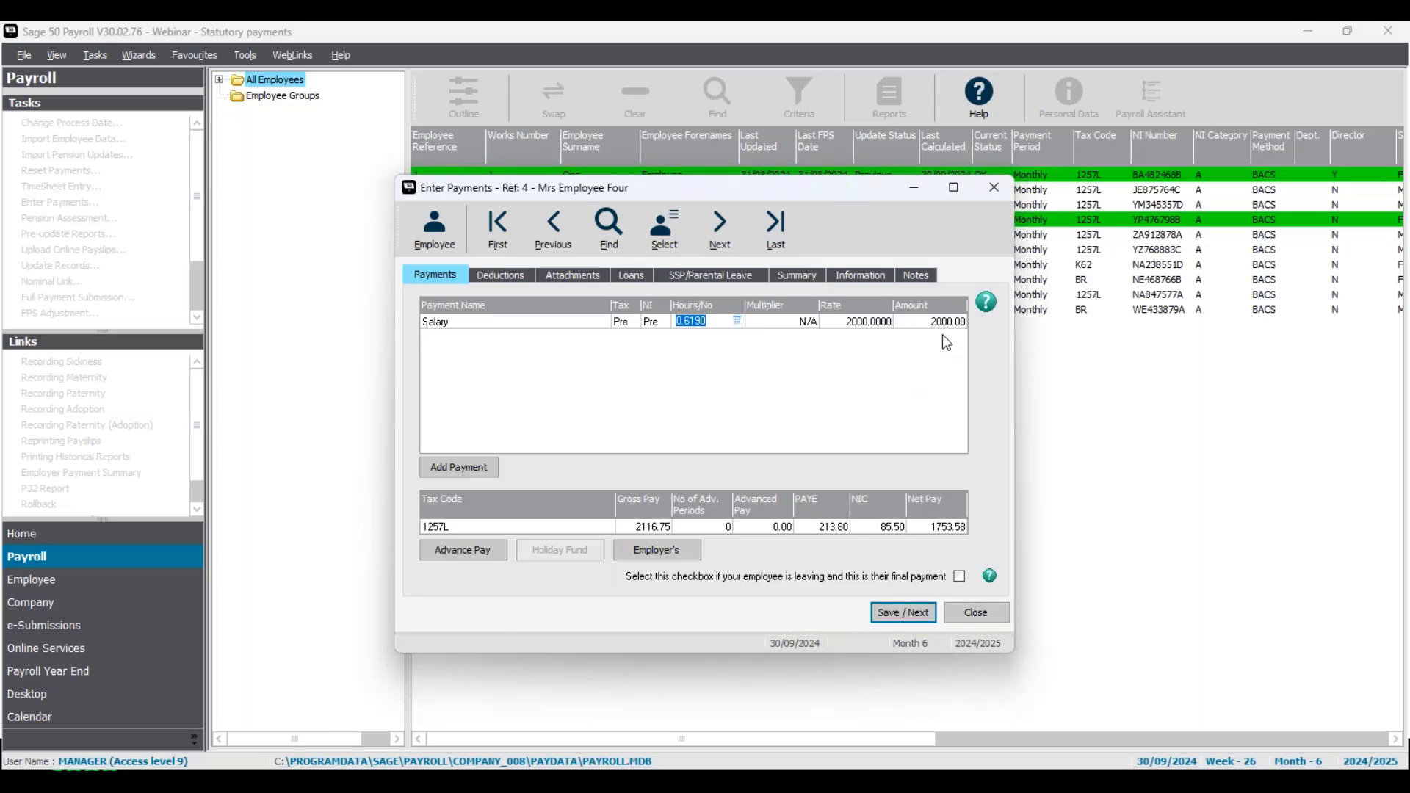
key(Tab)
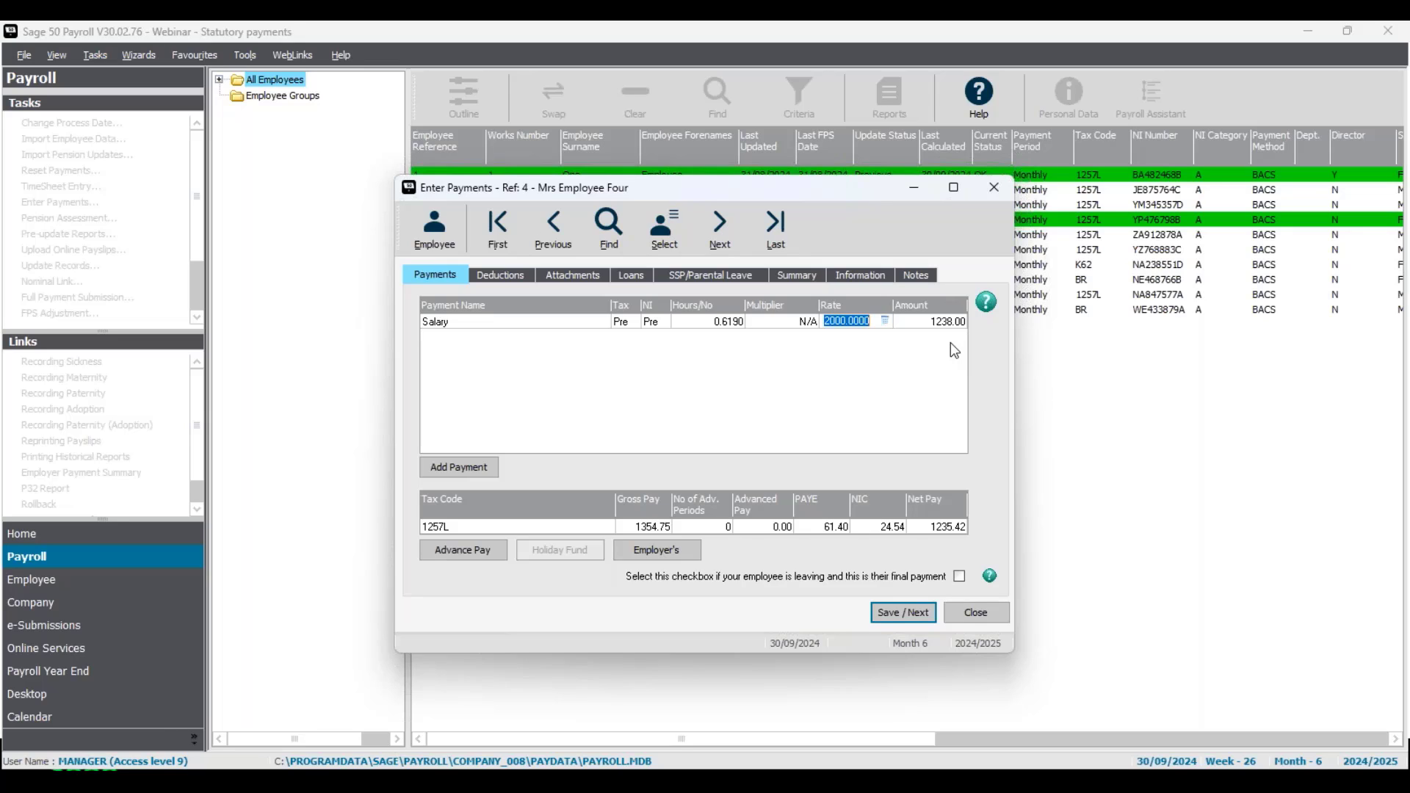
click(803, 281)
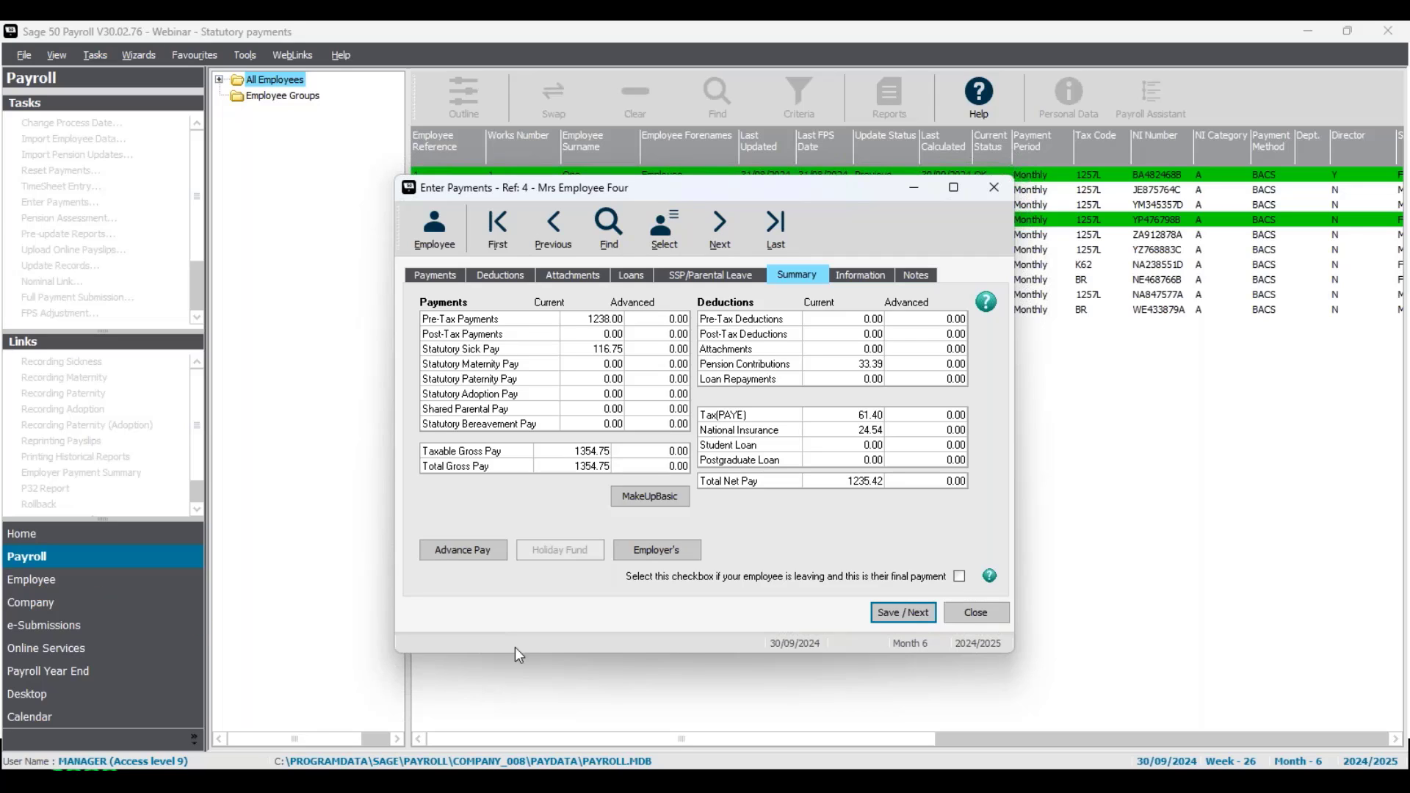
click(981, 618)
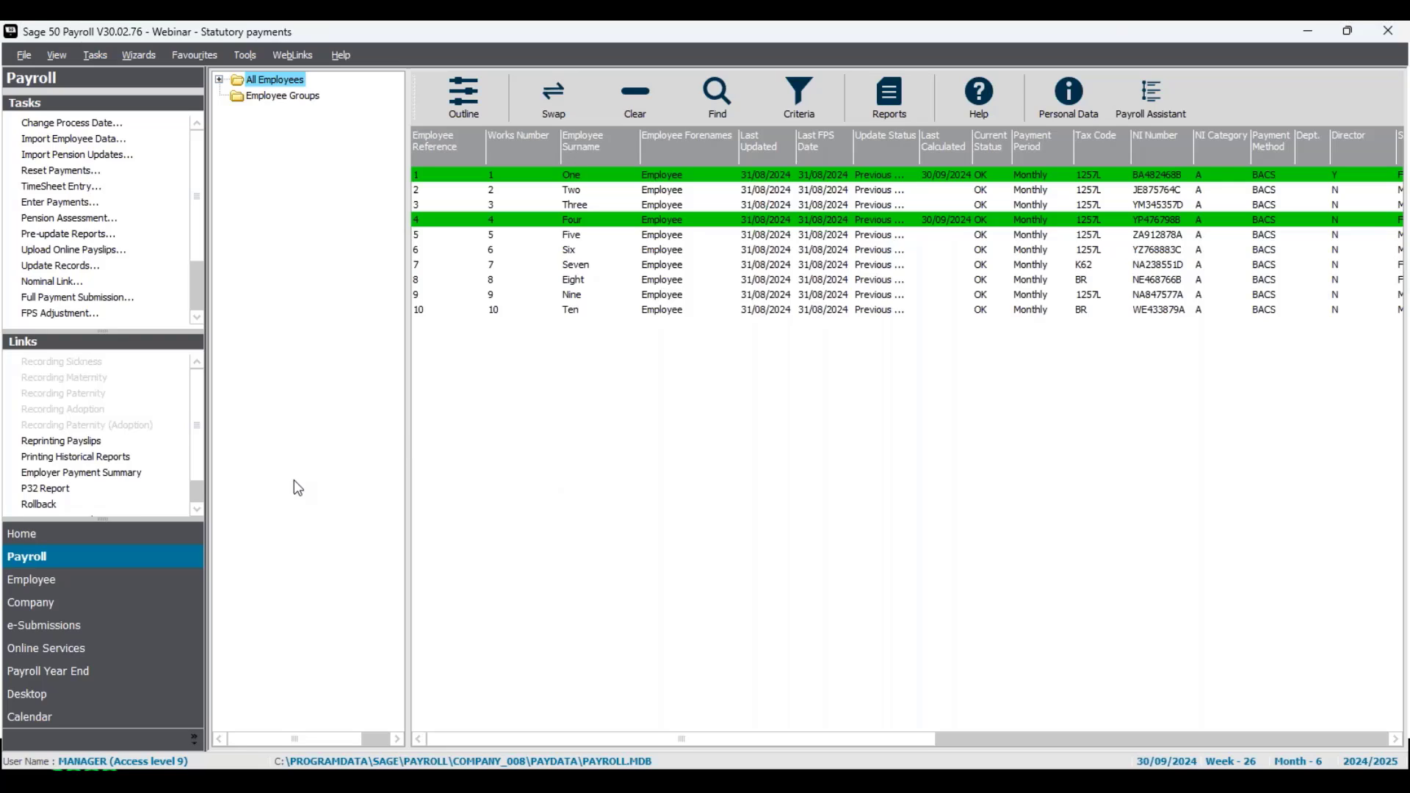
Preview the Laser (2 per A4 sheet) payslips from the pre-update reports and examine the salary and sick pay for employees 1 and 4.
click(83, 236)
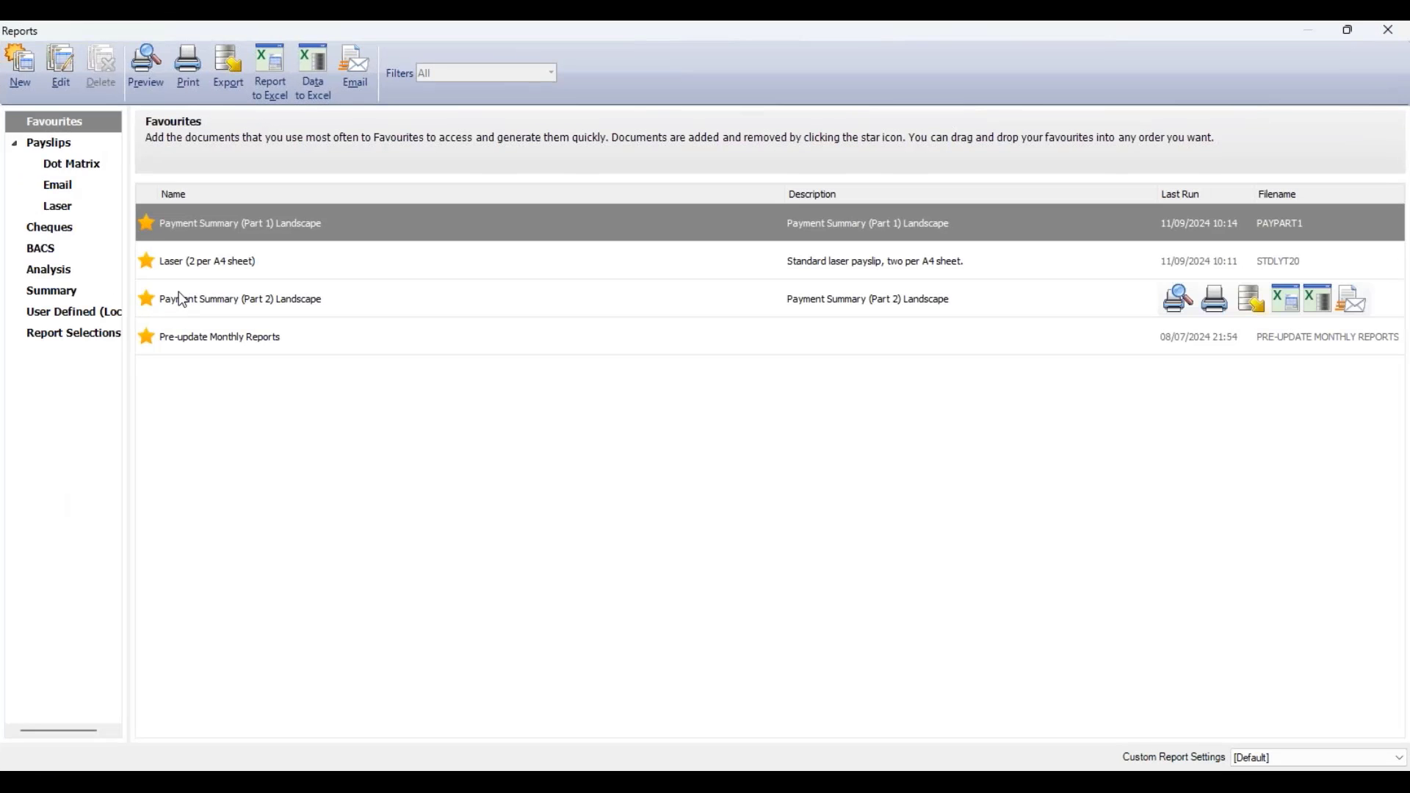
click(264, 266)
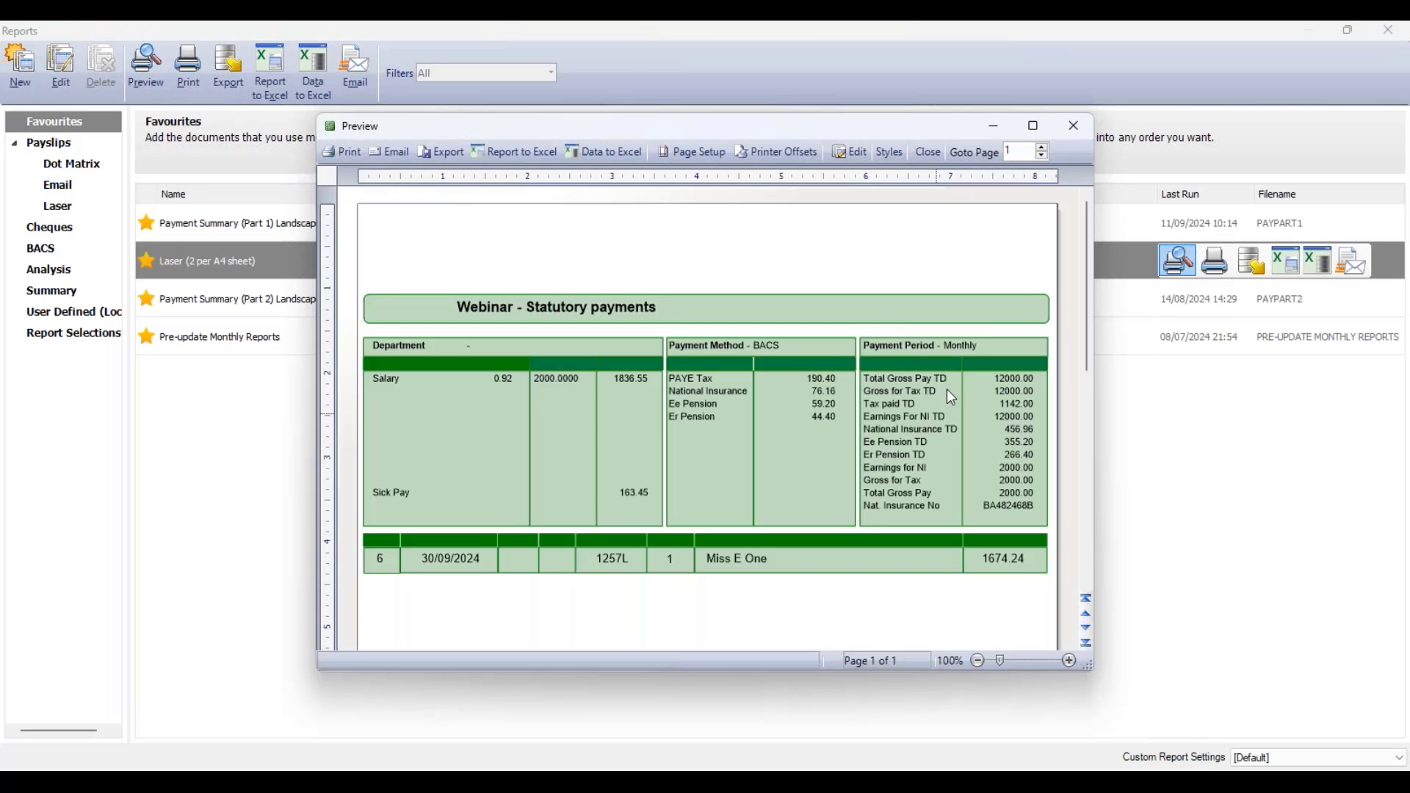
click(1034, 126)
click(1385, 760)
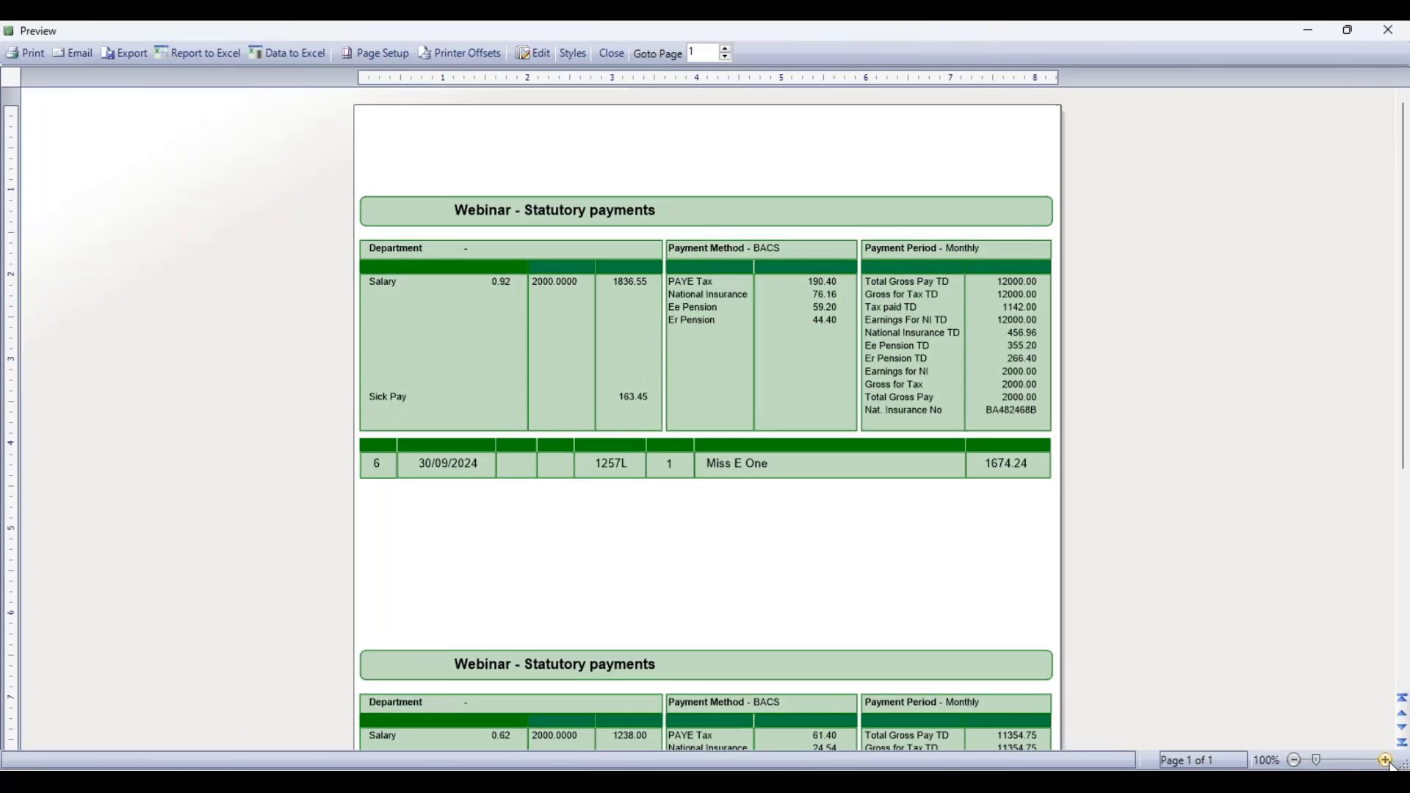
click(1386, 760)
click(1386, 760)
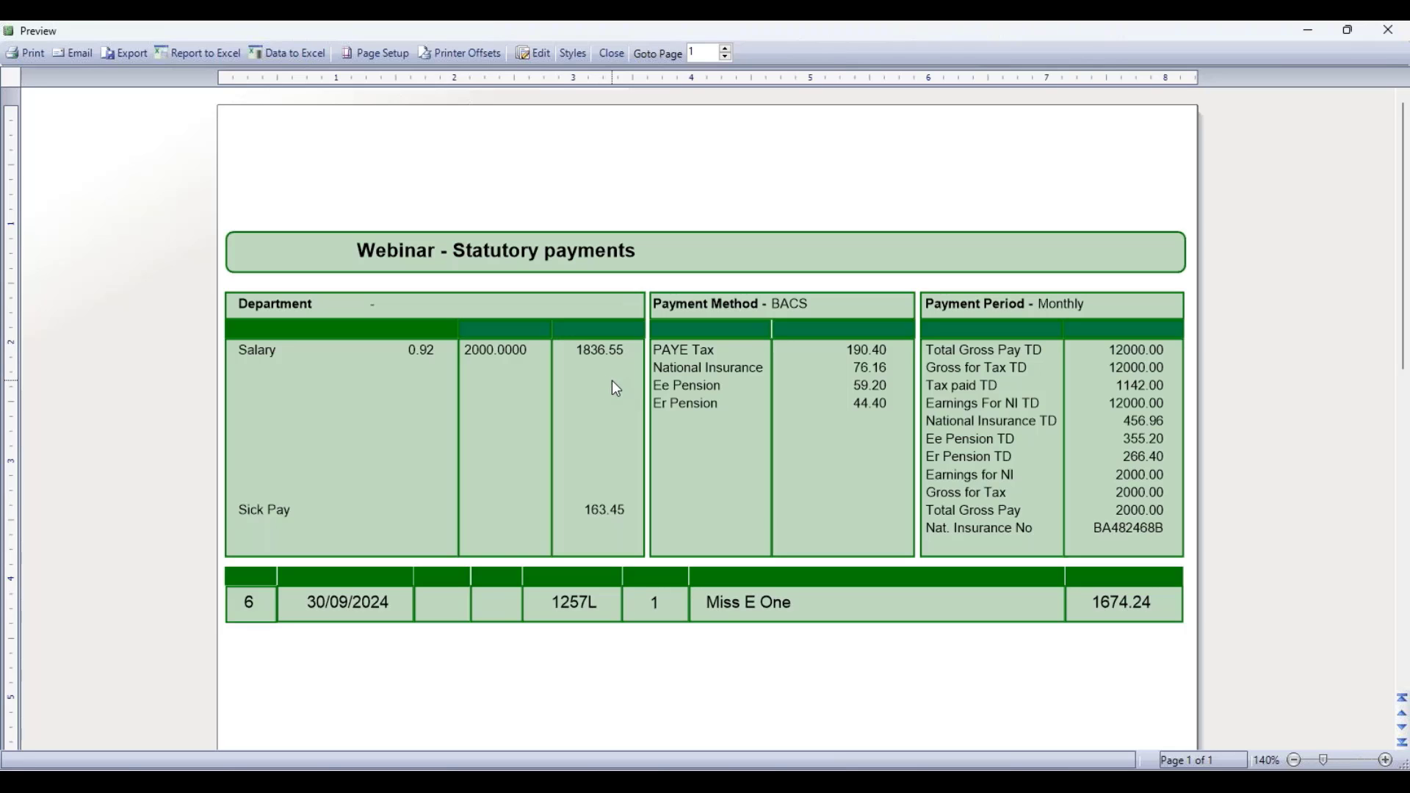
scroll(692, 439, down, 6)
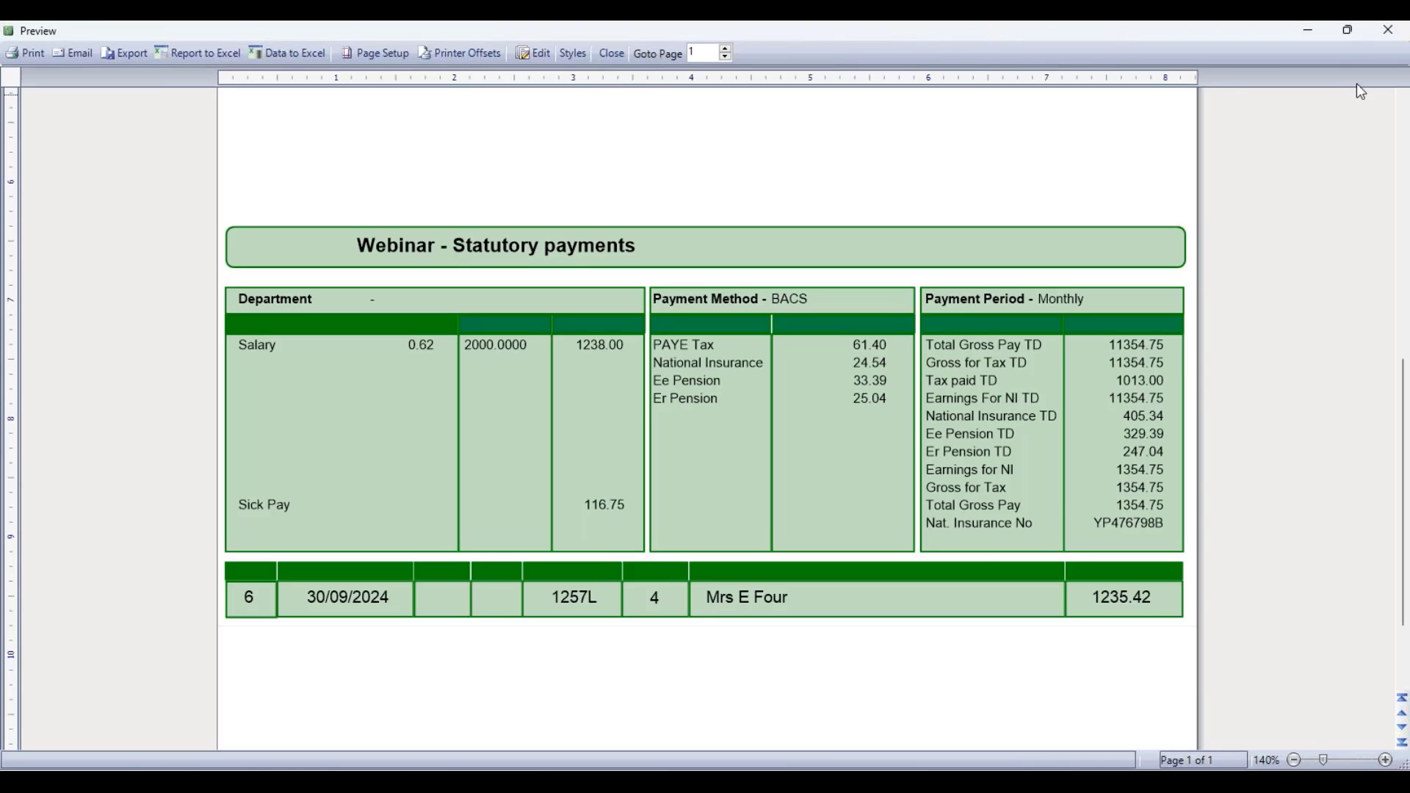
click(1388, 30)
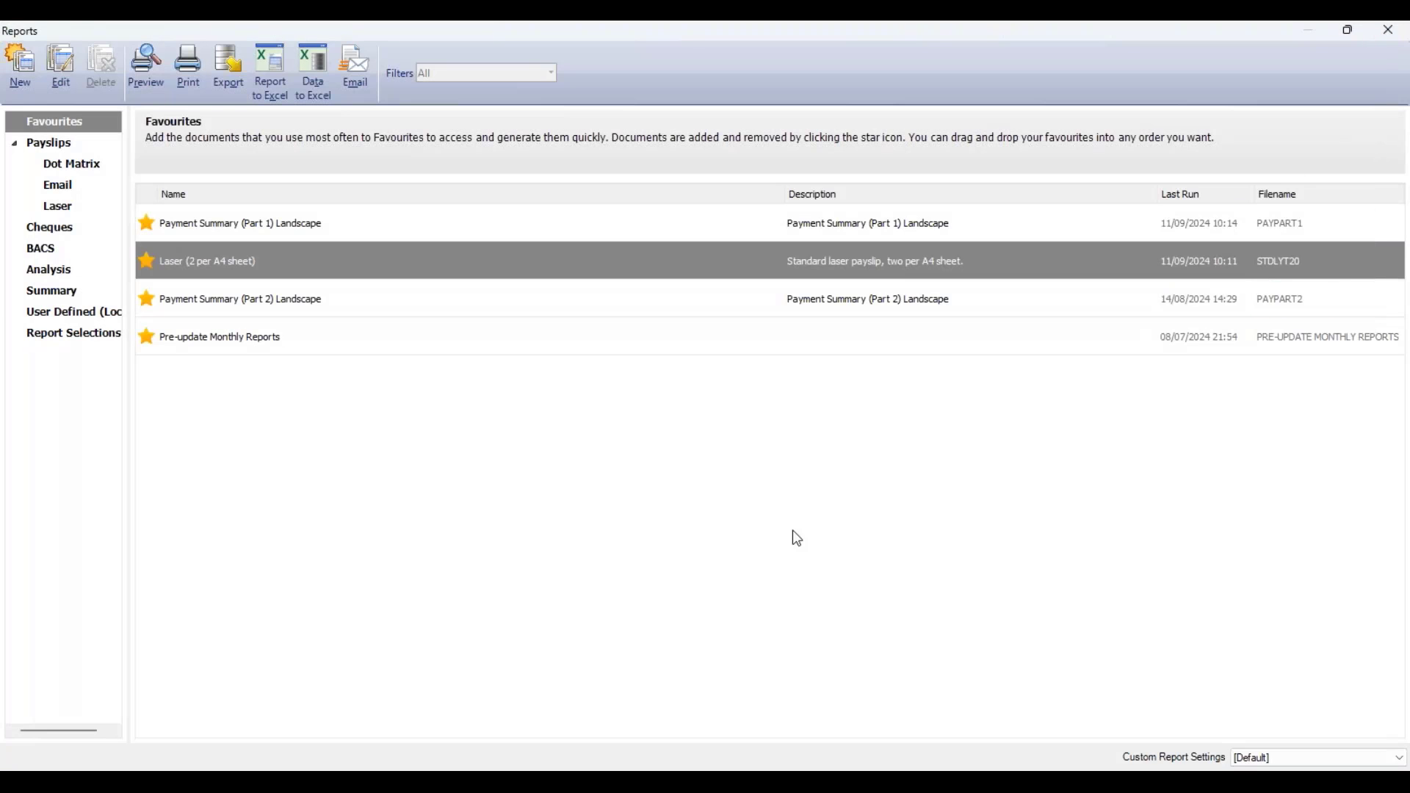
Preview the Payment Summary (Part 1) Landscape report for all payment periods, examine the SSP figures and close the reports.
click(339, 227)
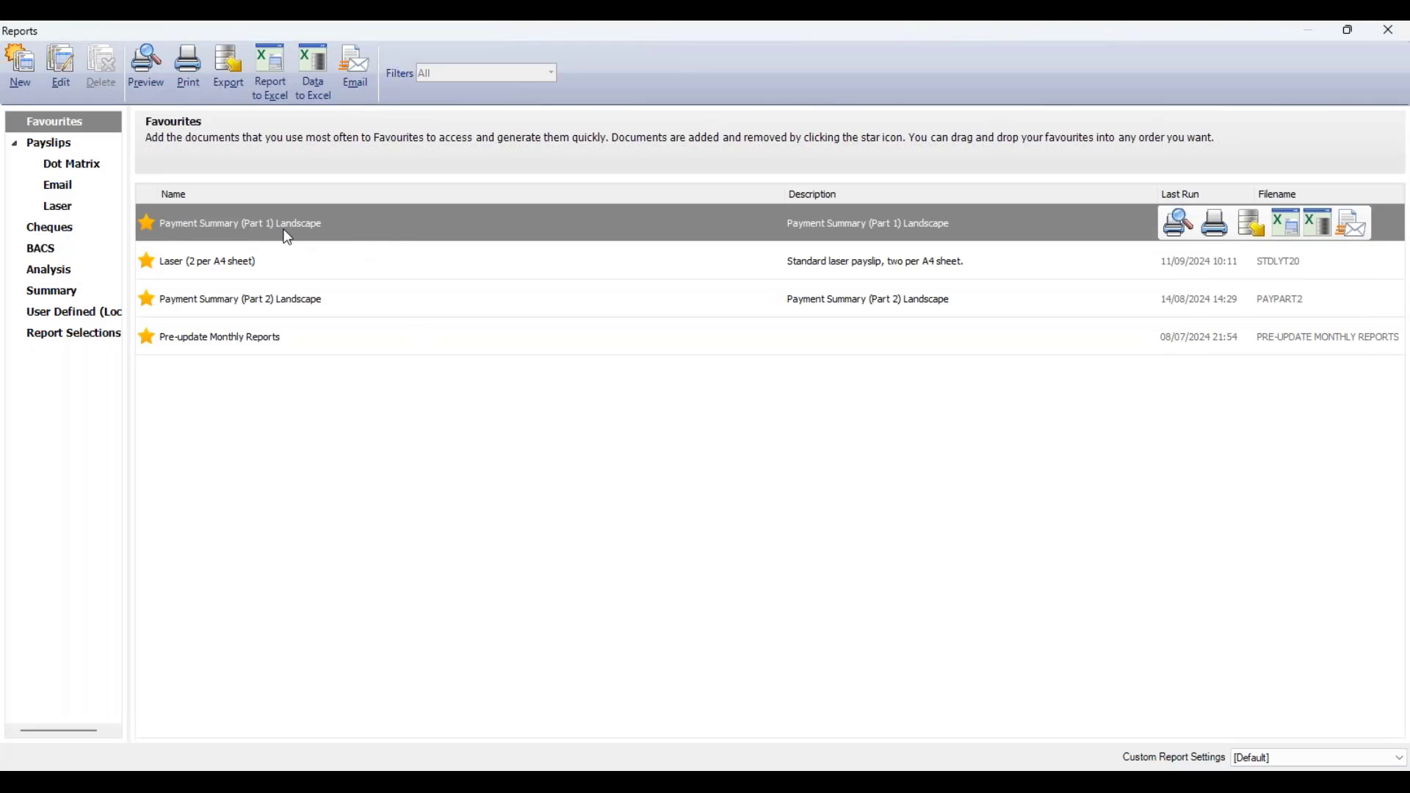
click(1180, 224)
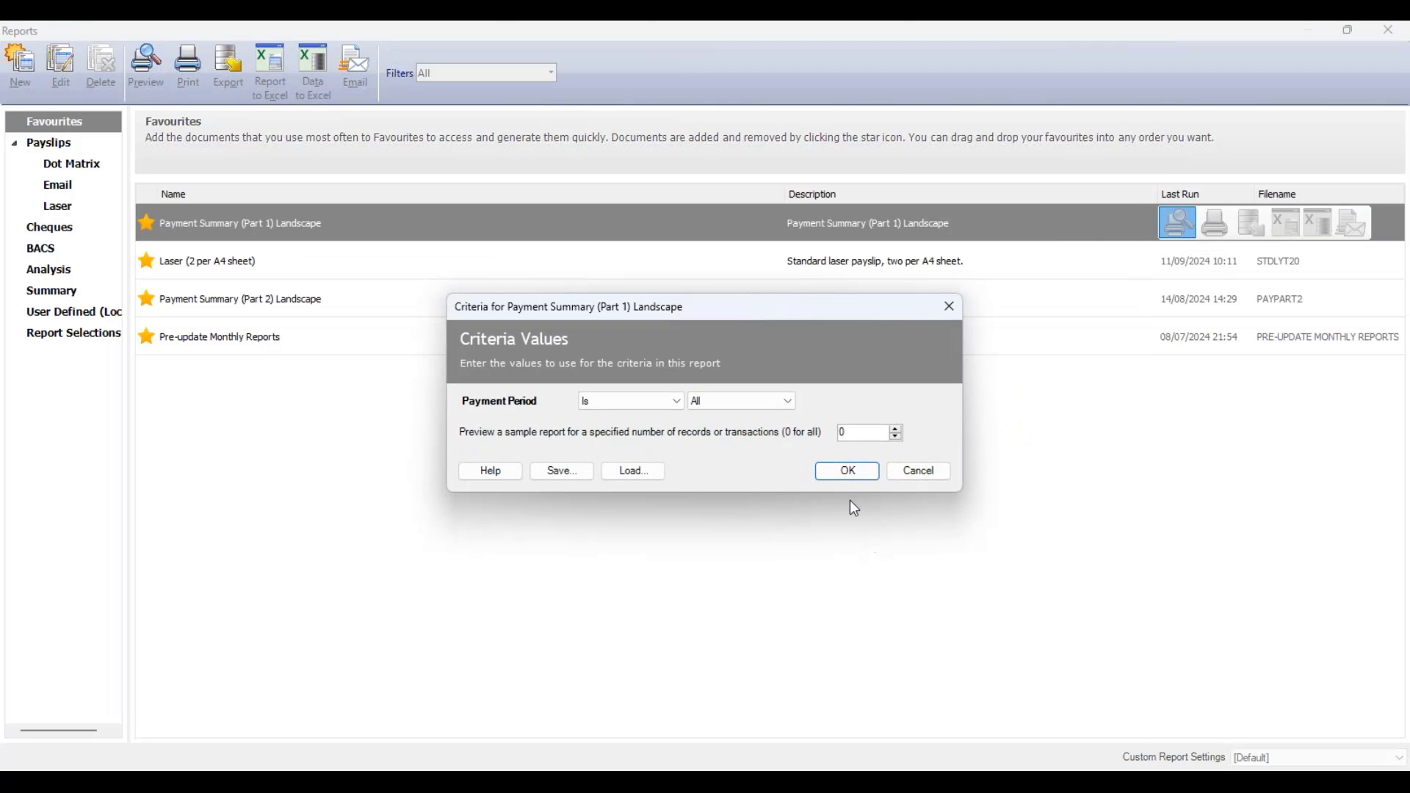
click(859, 478)
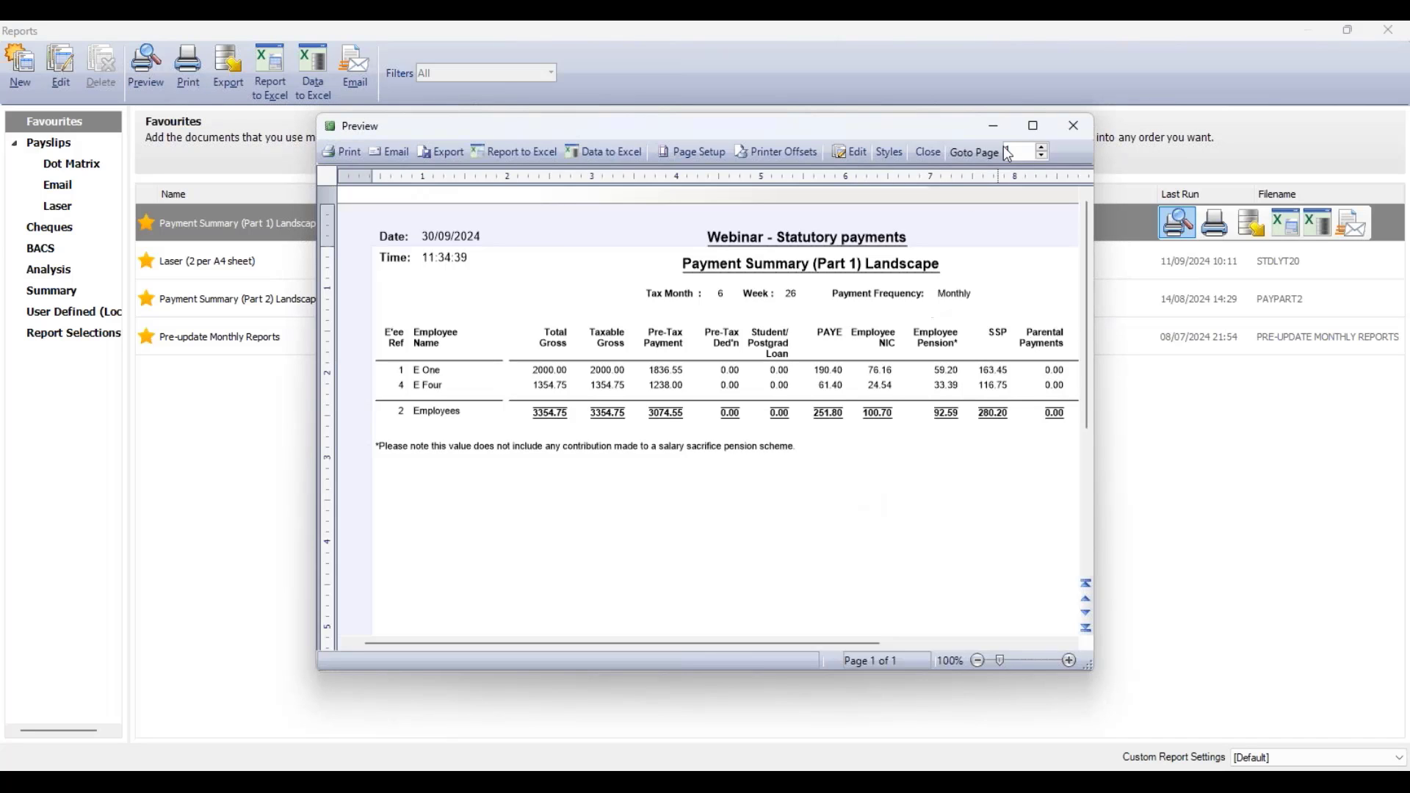
click(1029, 130)
click(1385, 761)
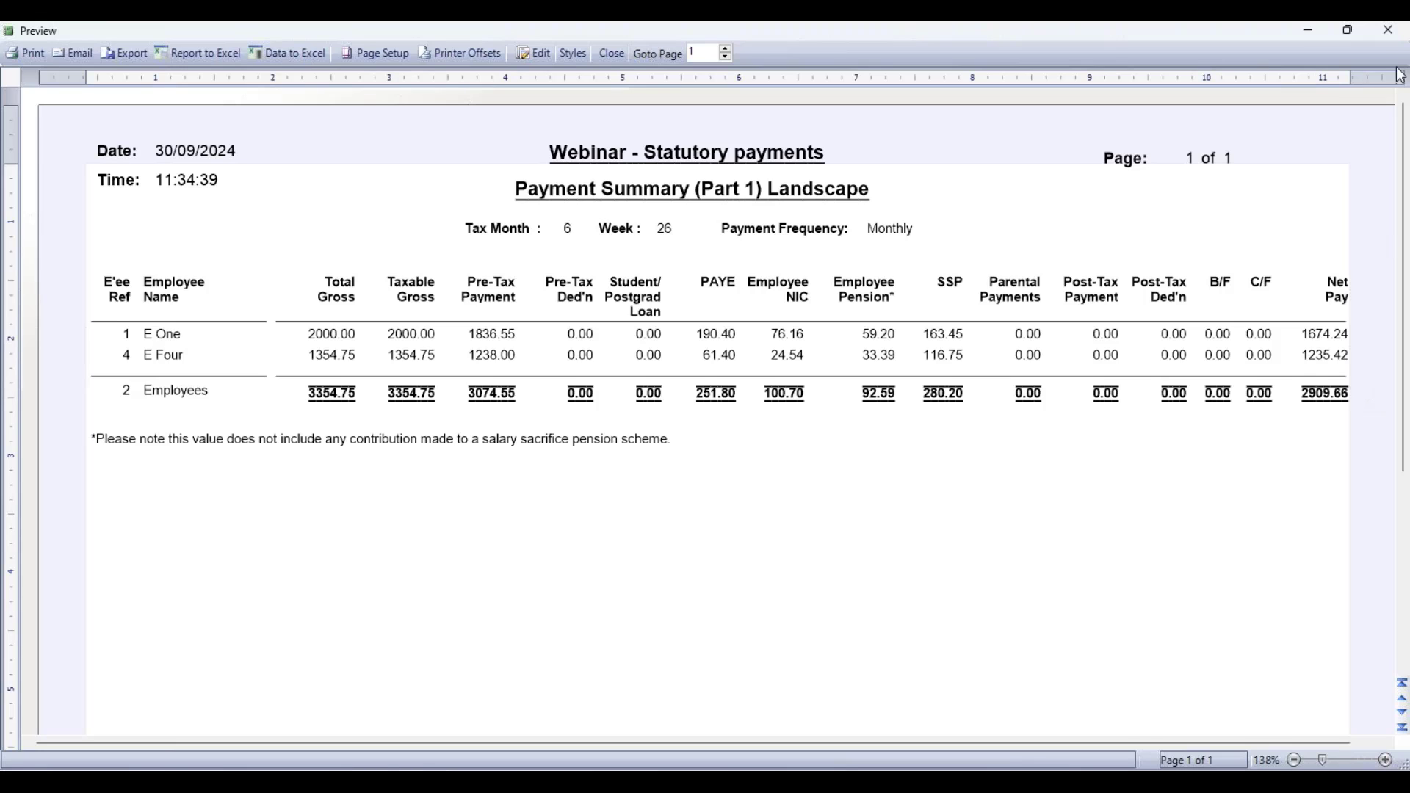
click(1376, 32)
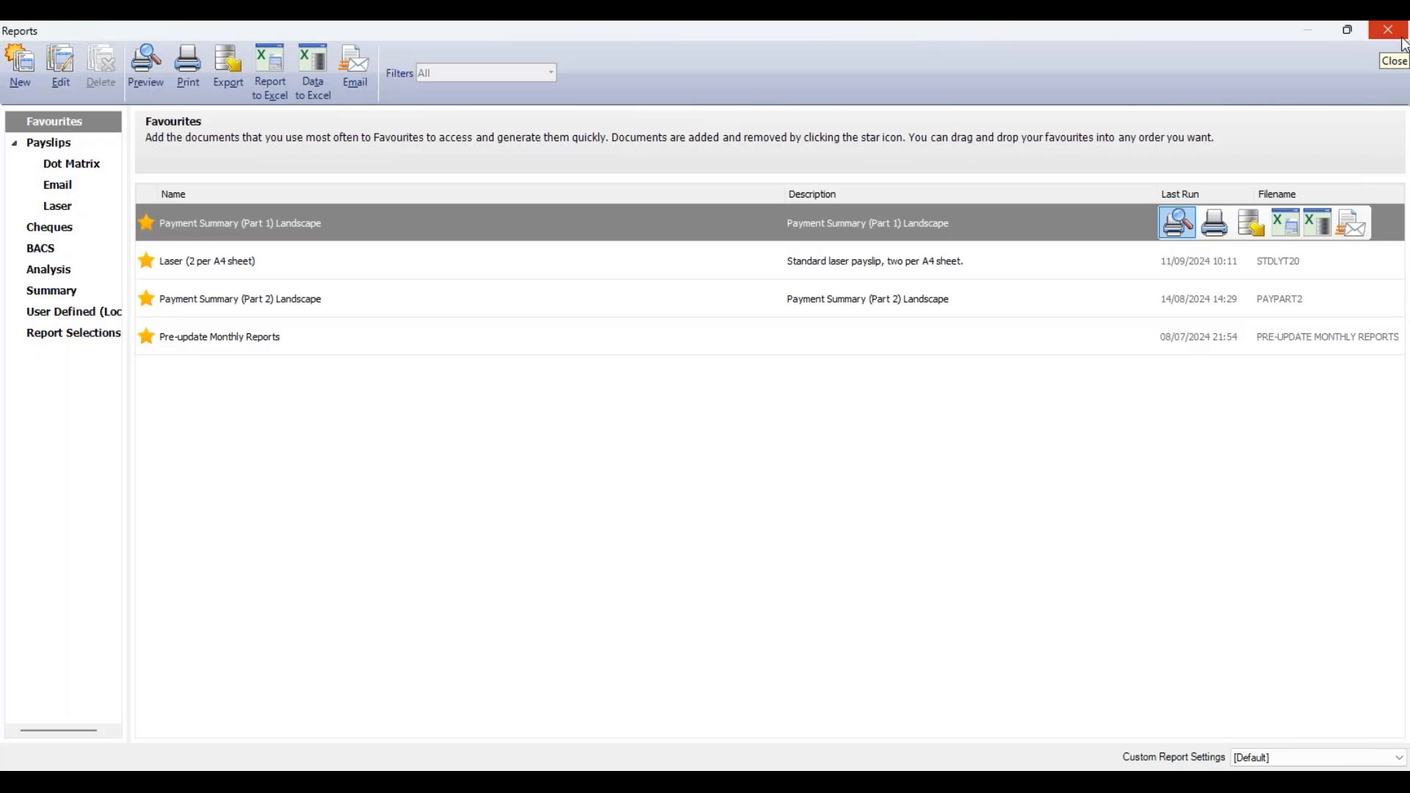
click(1402, 37)
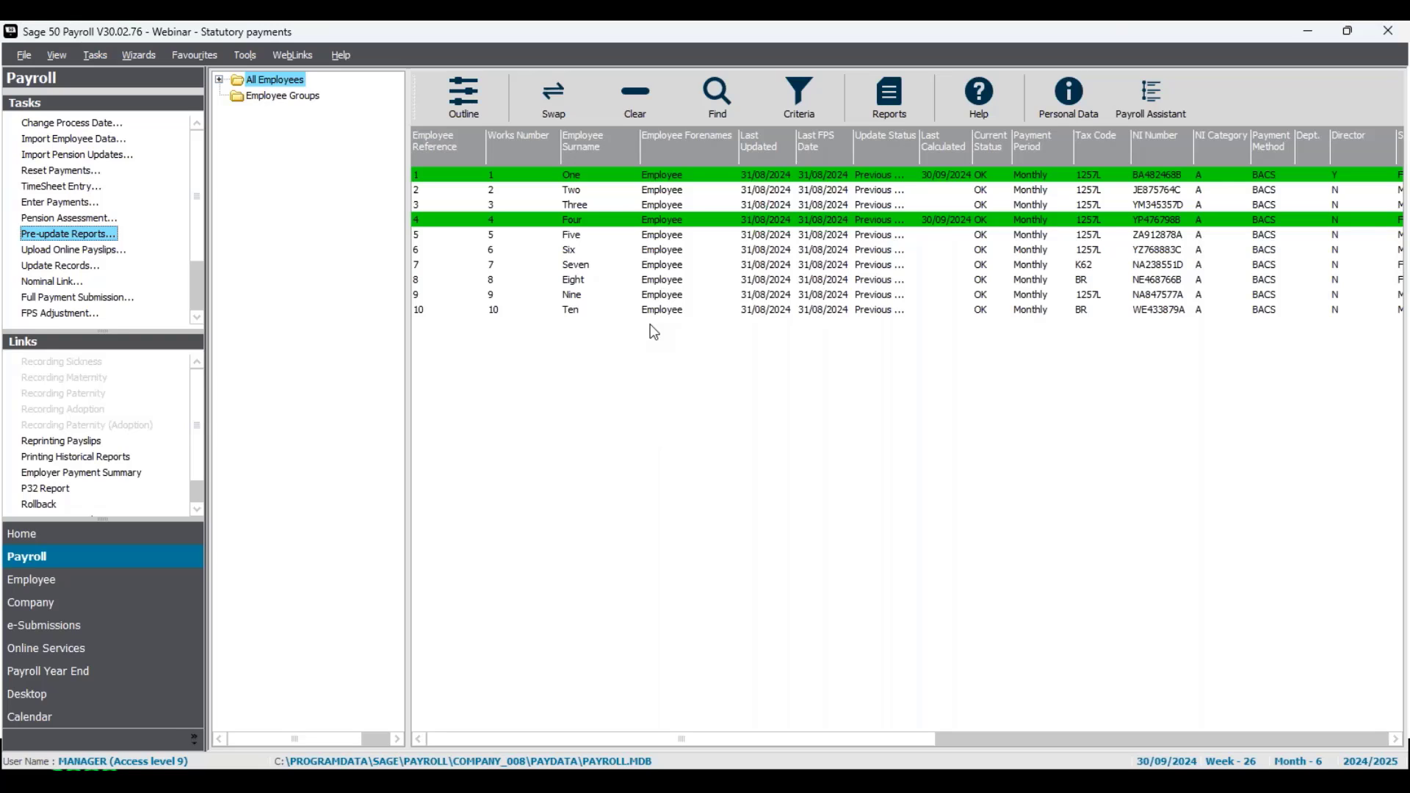
Select all employees and update their monthly payroll records with the Update Records Wizard, skipping the legislation update check.
click(611, 116)
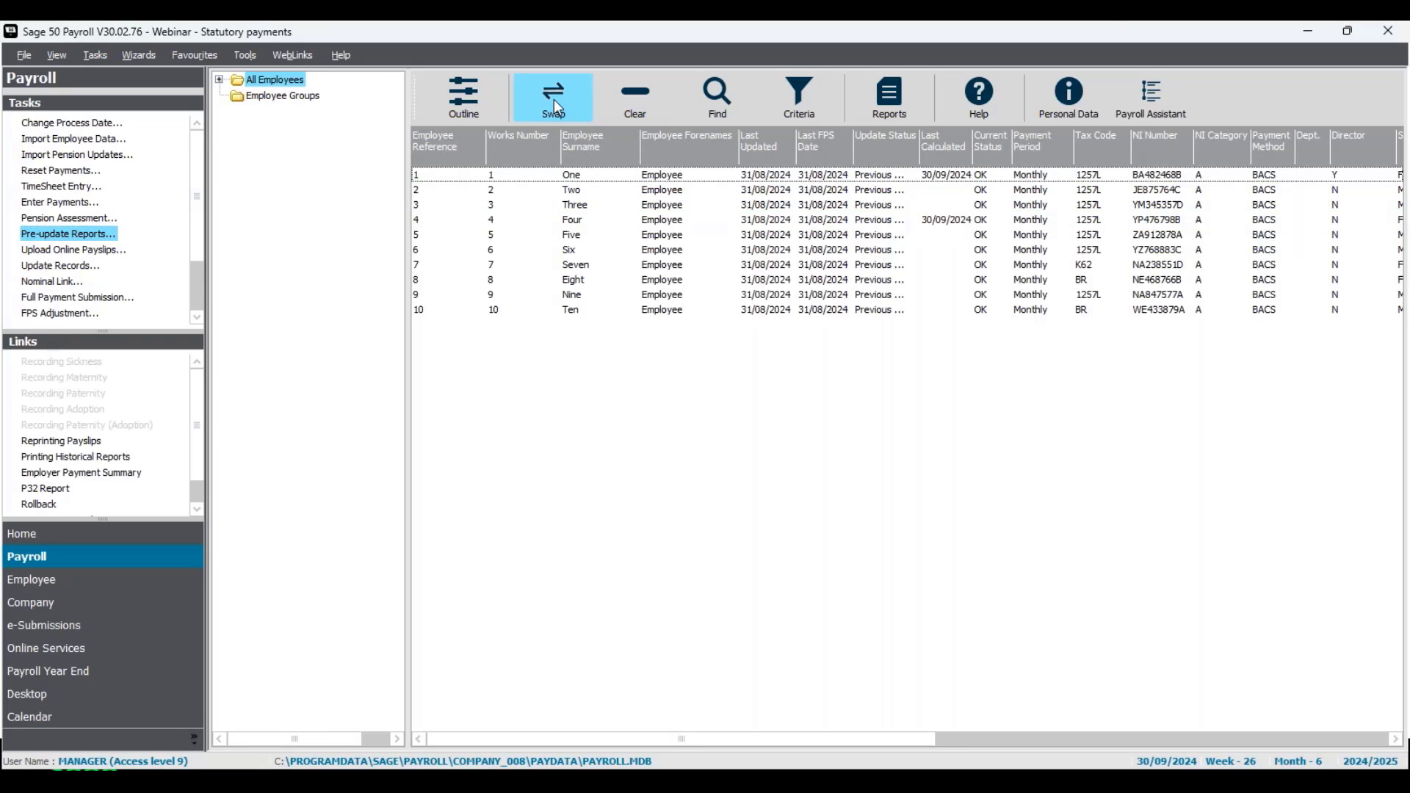
click(556, 108)
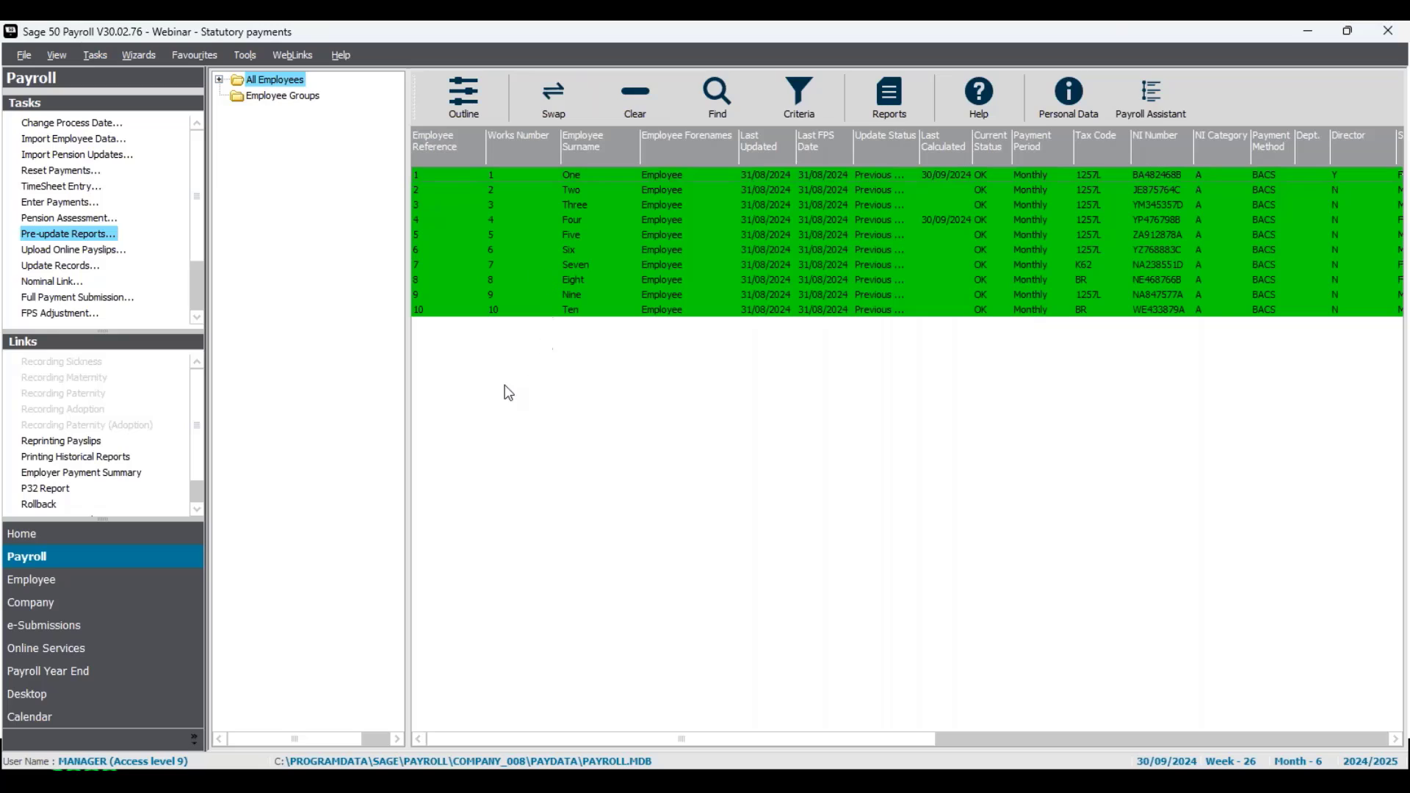
click(59, 265)
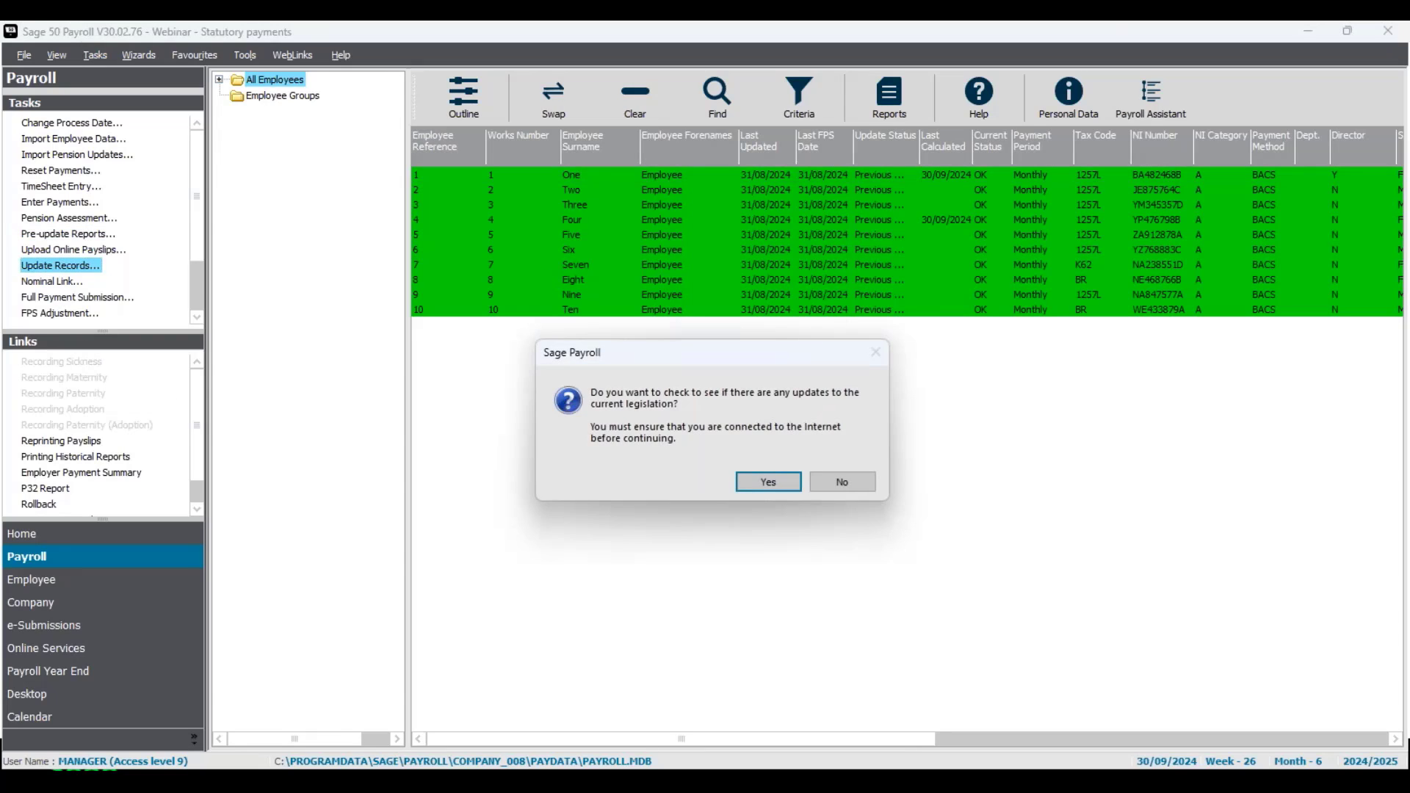
click(859, 484)
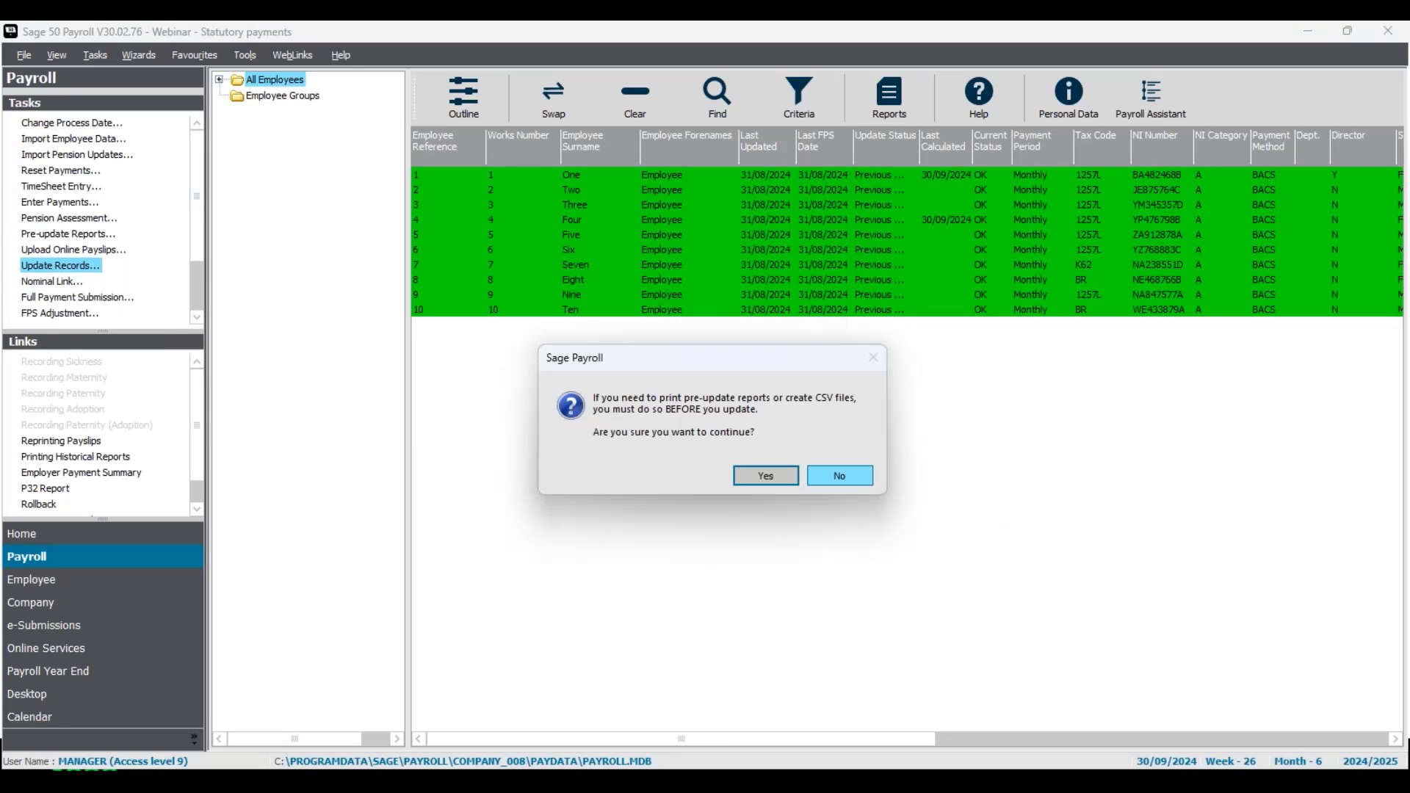
click(767, 477)
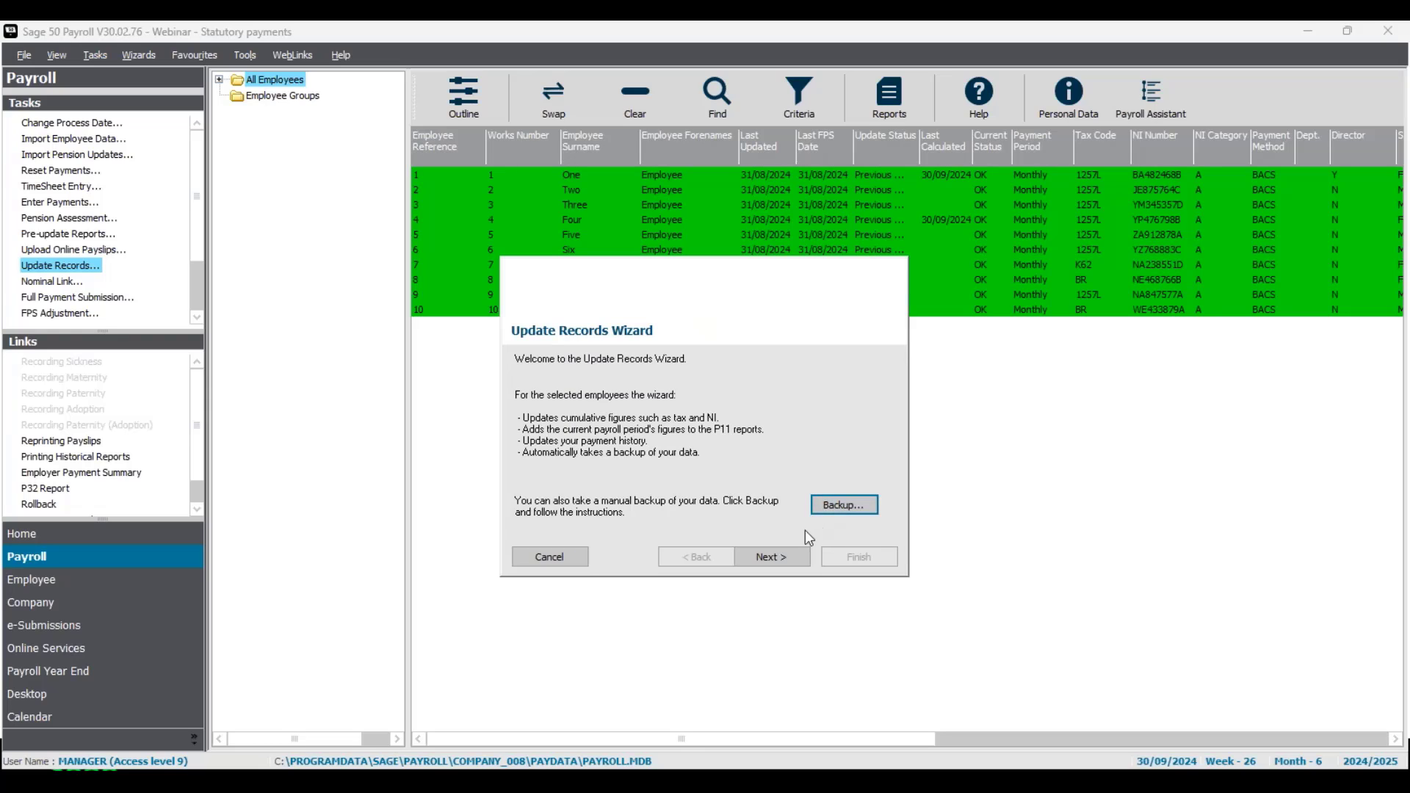
click(774, 557)
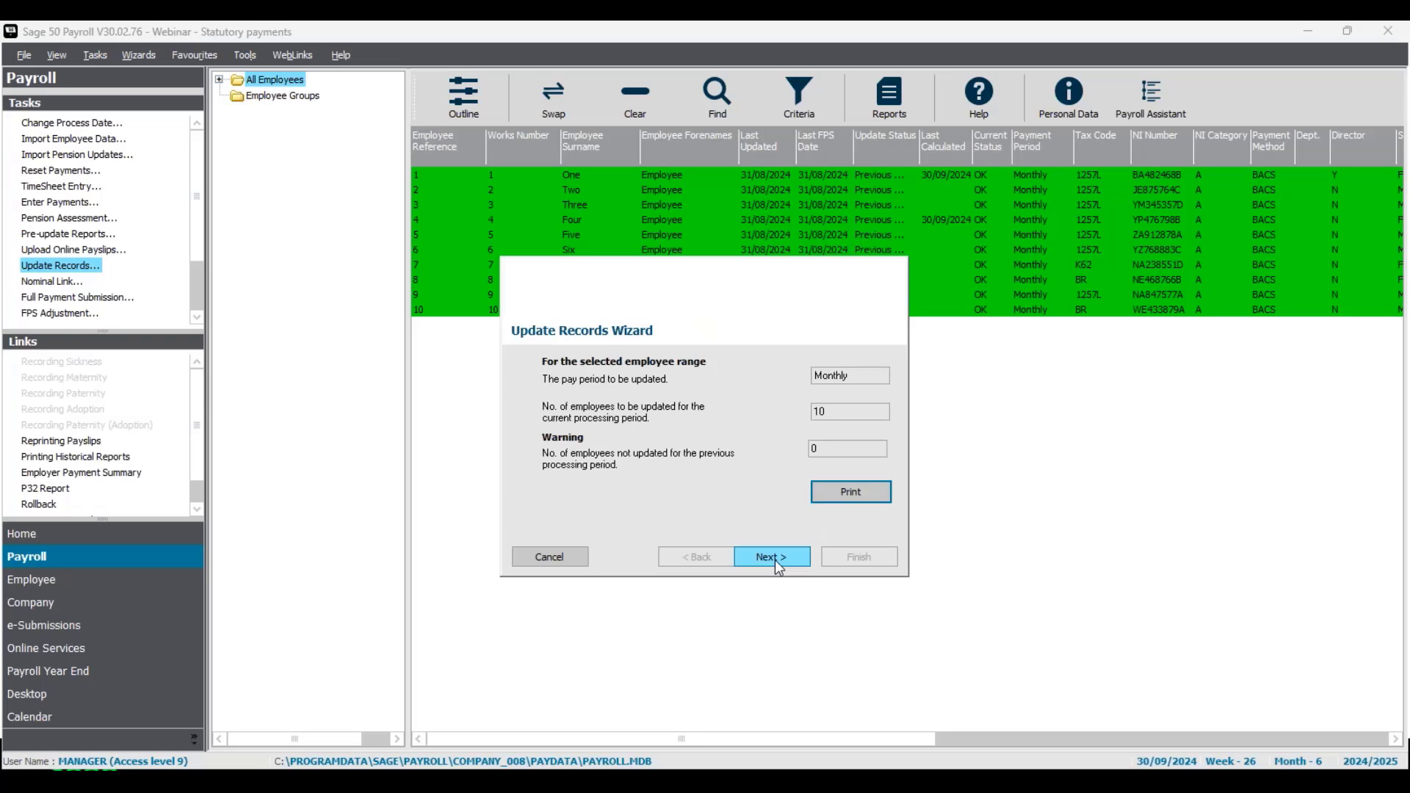
click(776, 560)
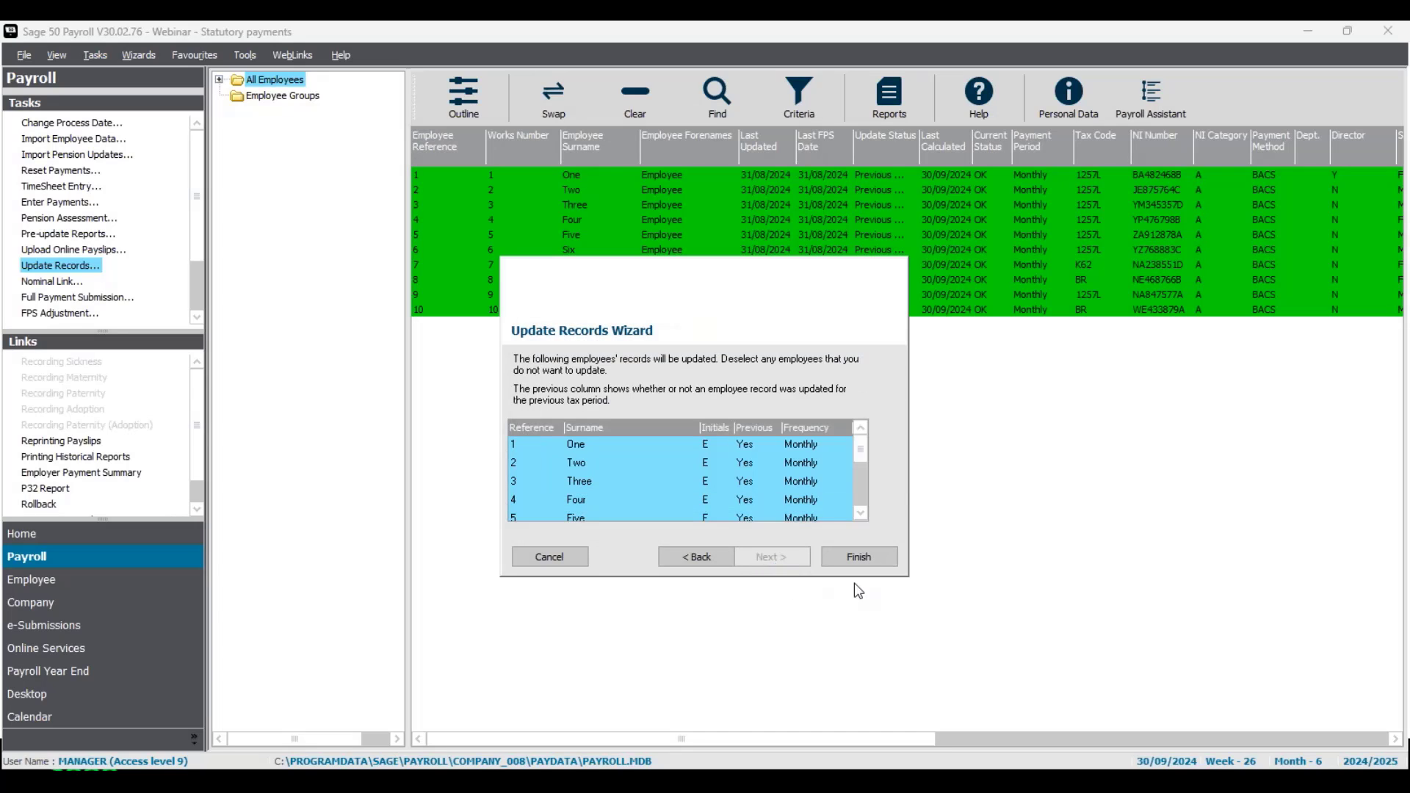
click(865, 561)
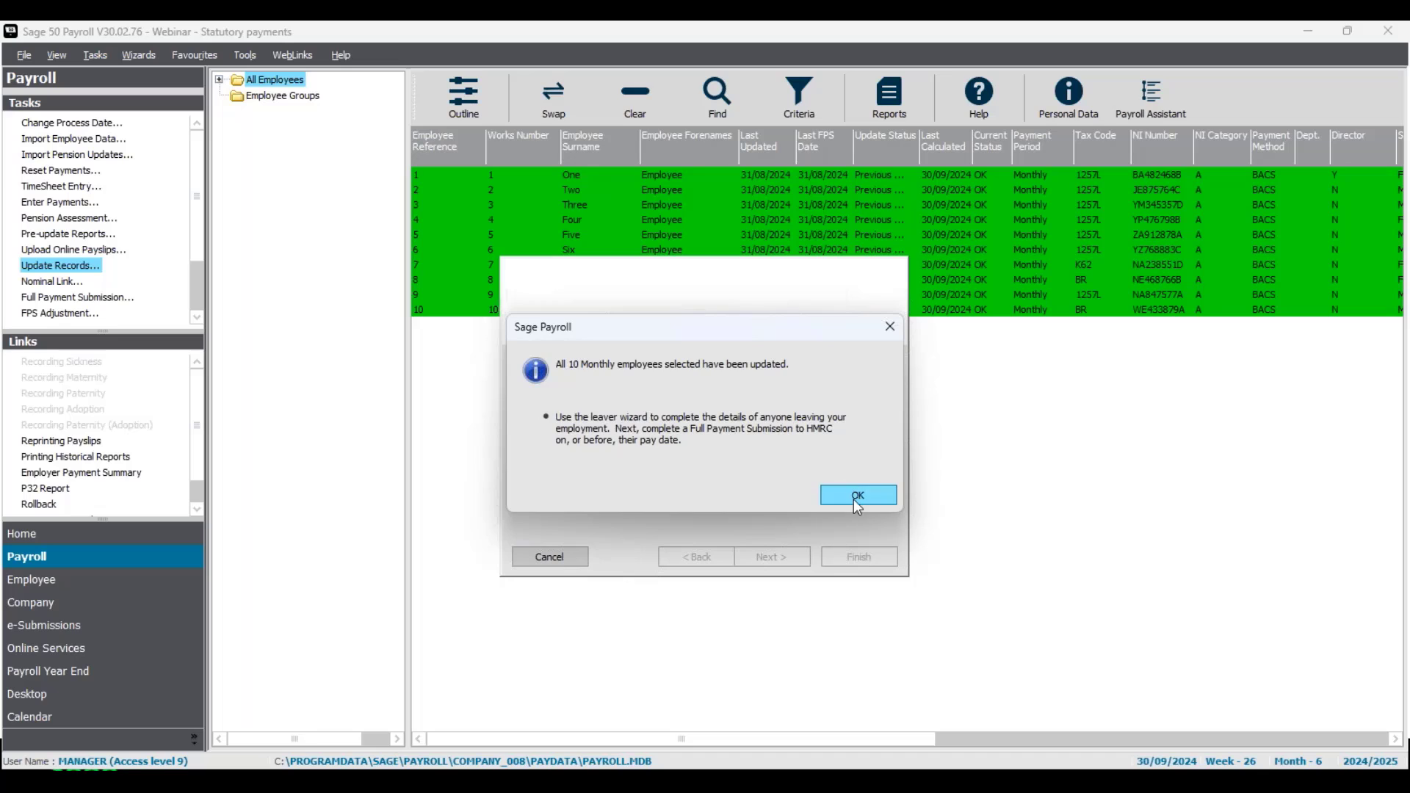
click(858, 496)
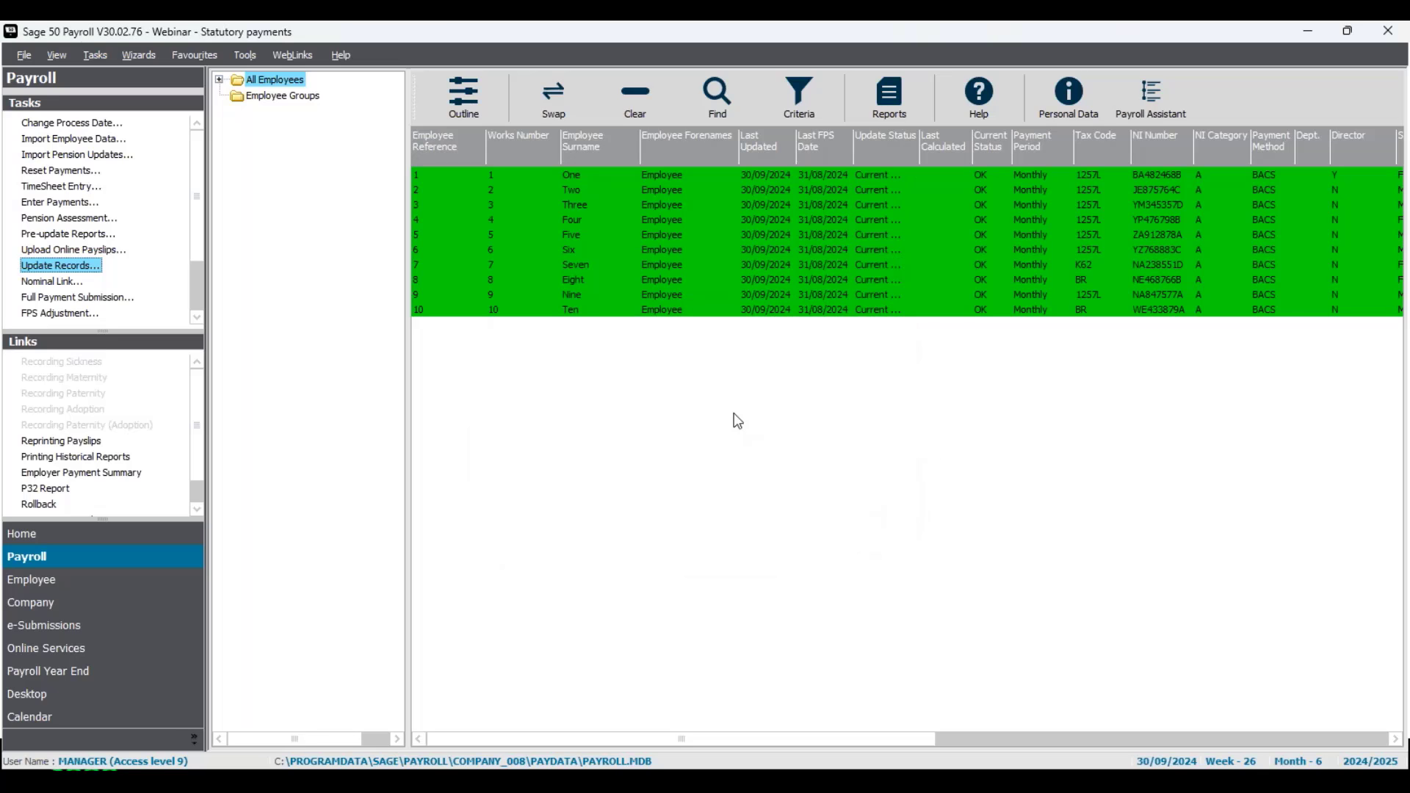
Select only employees 1 and 4, open their employee records and examine employee 1's absence calendar.
click(645, 108)
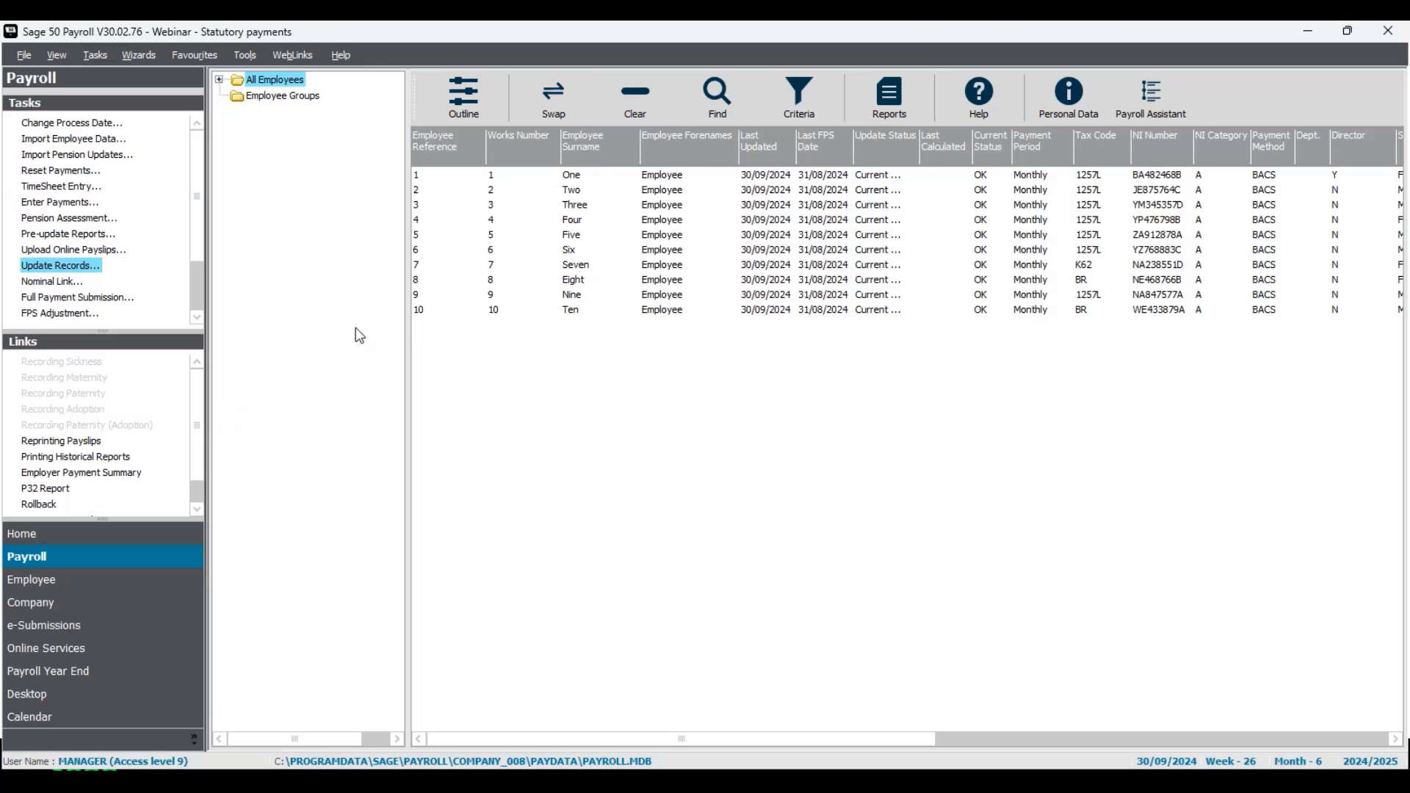
click(590, 177)
click(581, 219)
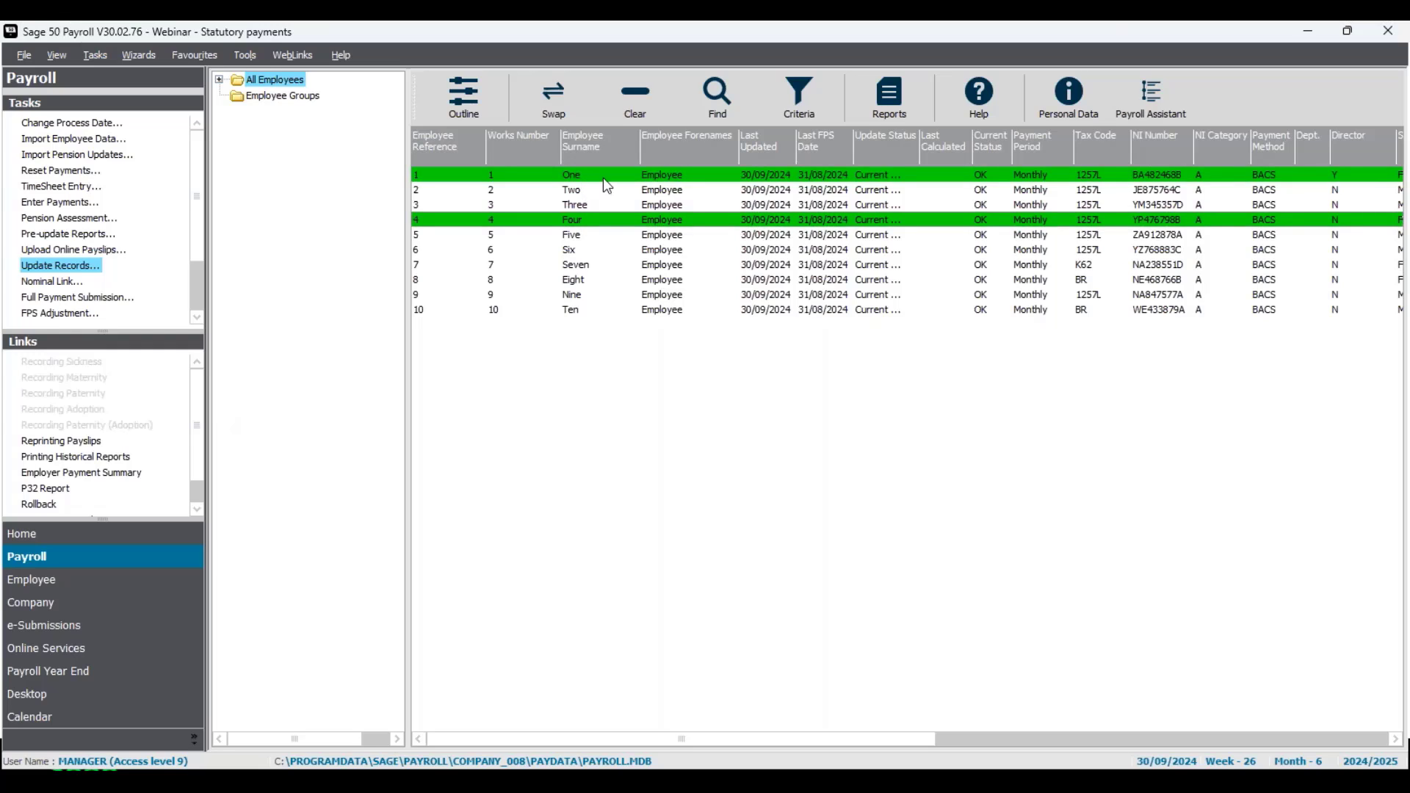
right_click(603, 178)
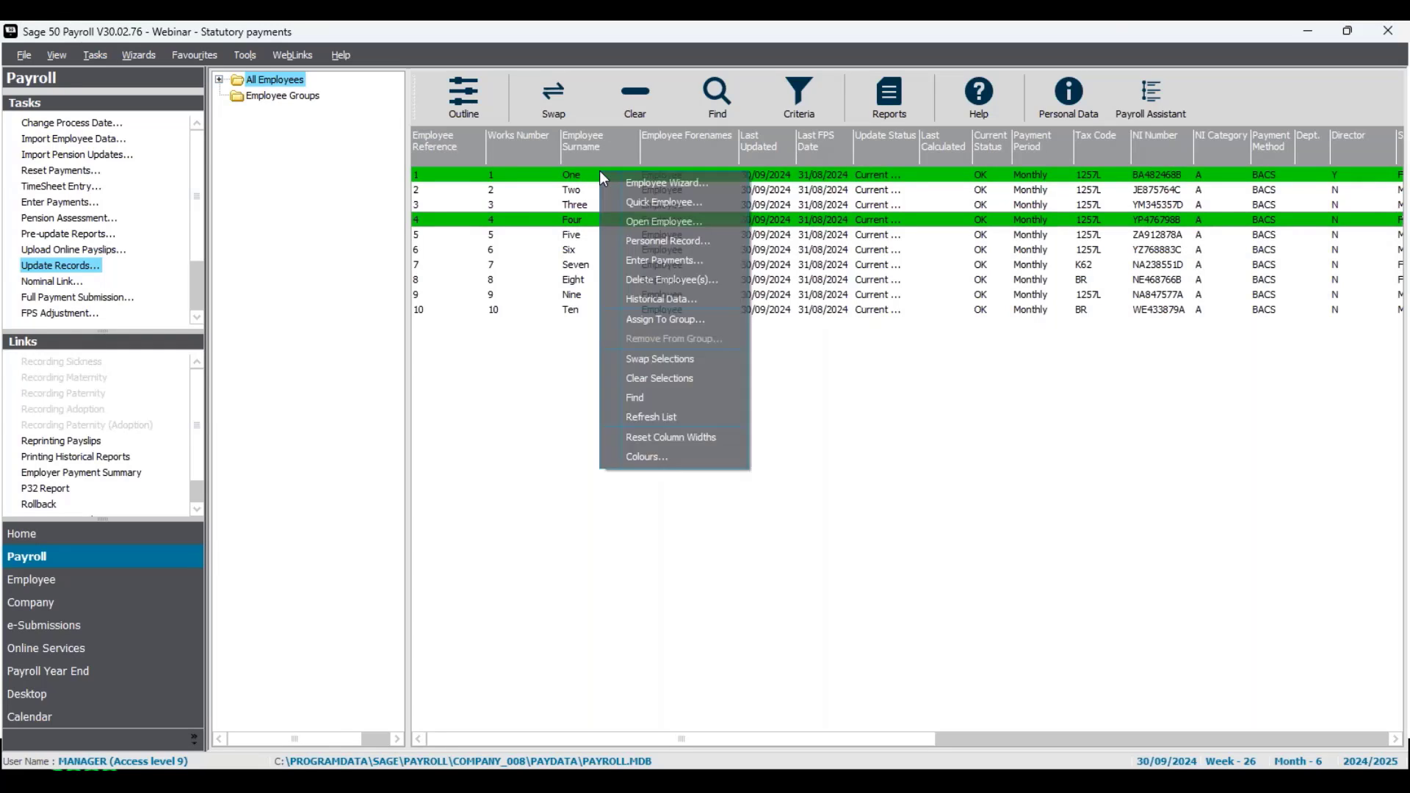
click(608, 222)
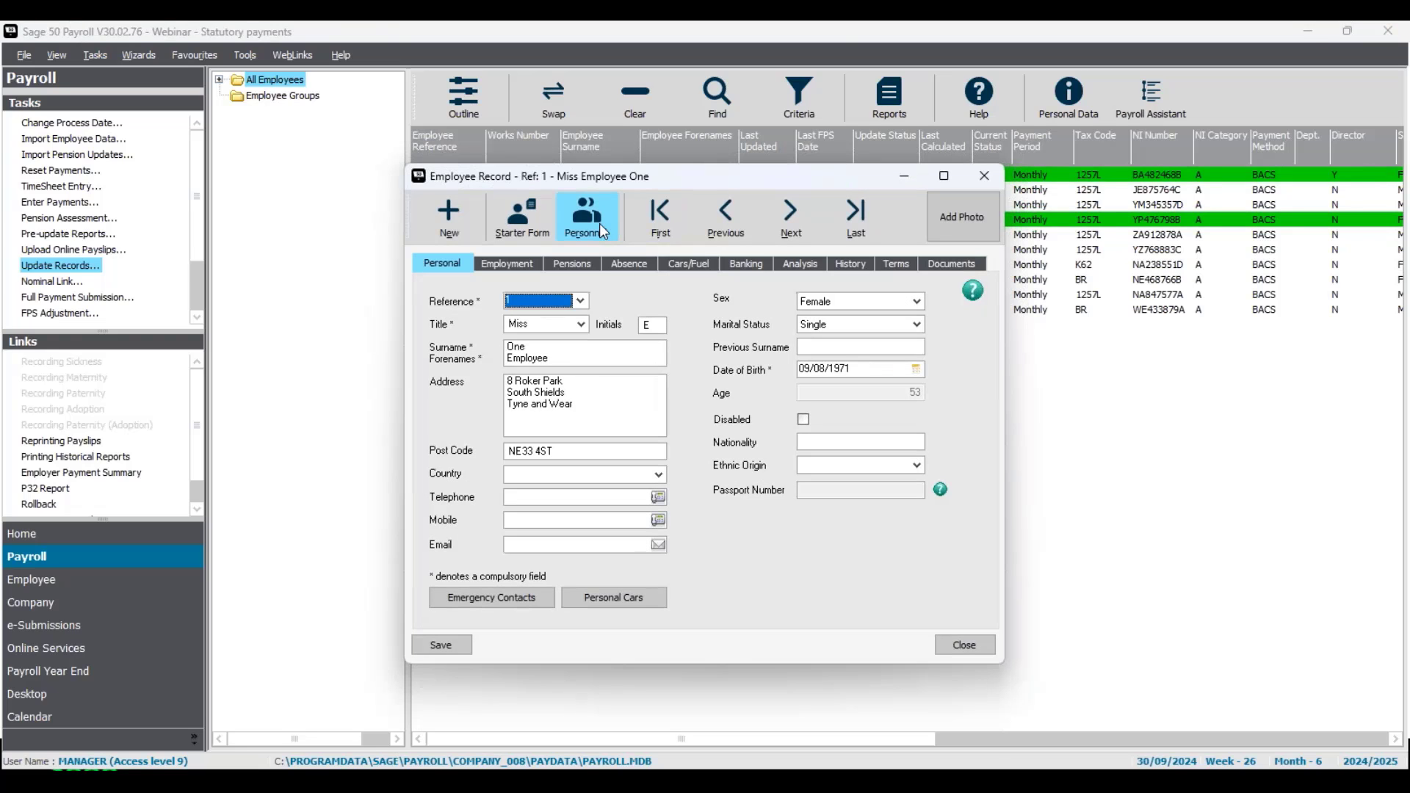
click(630, 270)
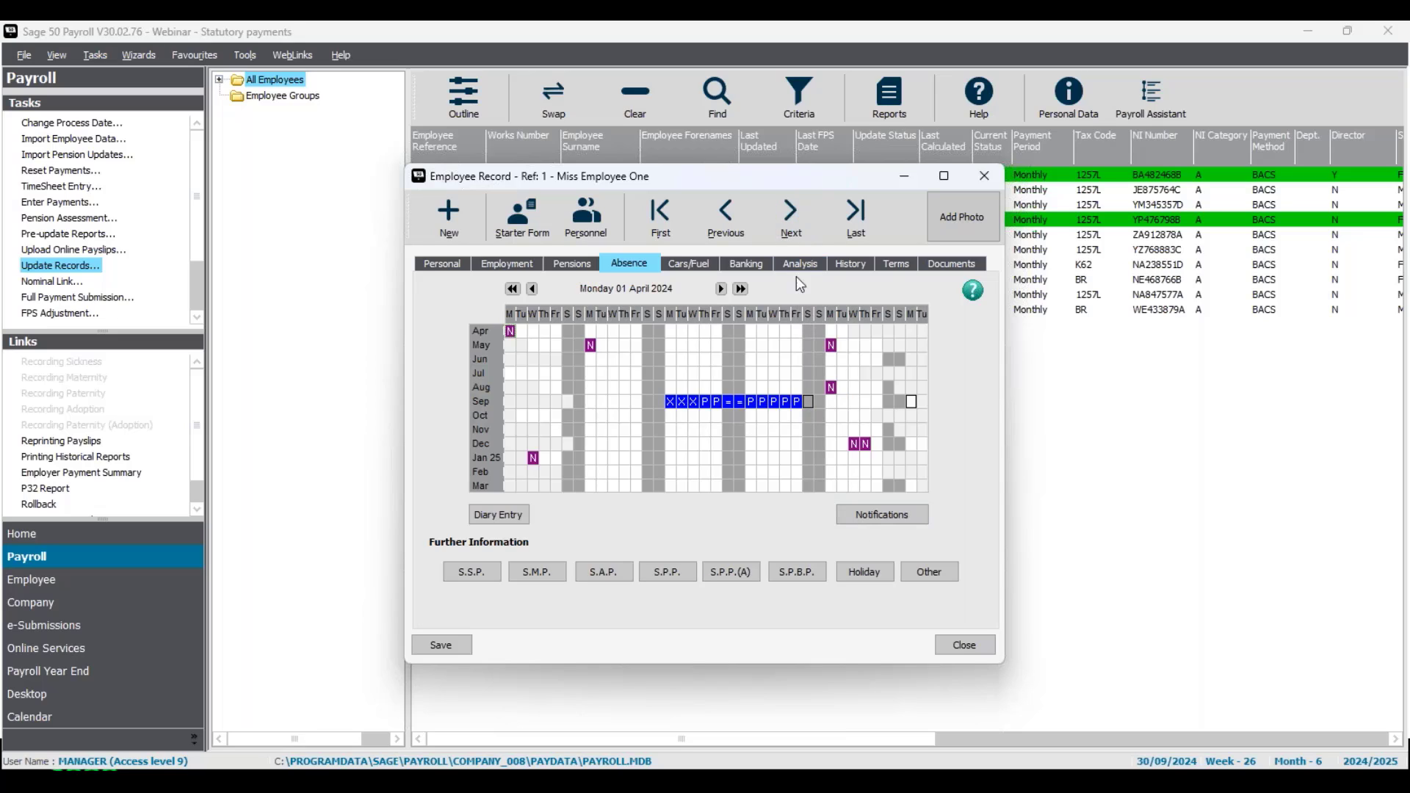
Examine employee 4's absence calendar and the previous PIW details in the statutory sick pay information, then close the record and clear the employee selection.
click(805, 226)
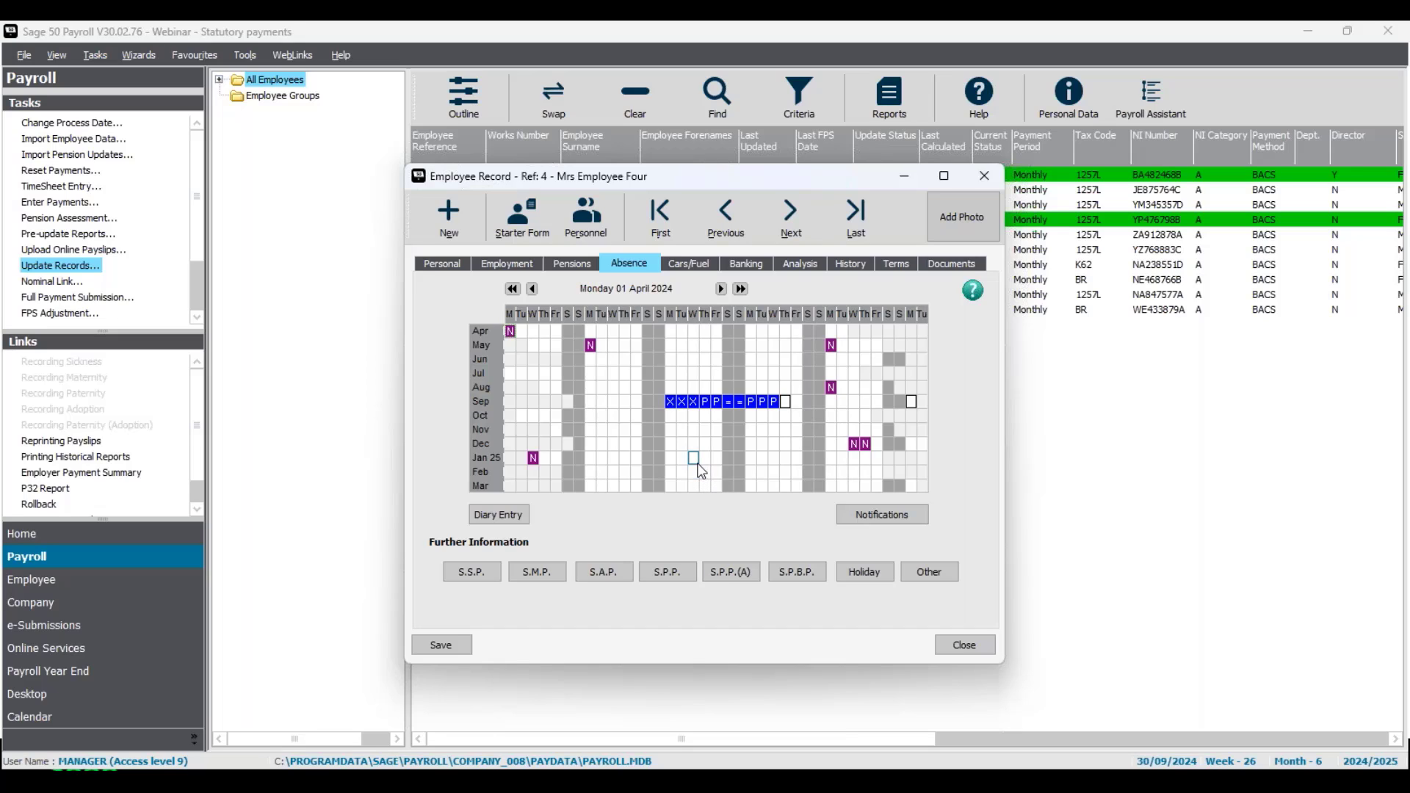
click(472, 572)
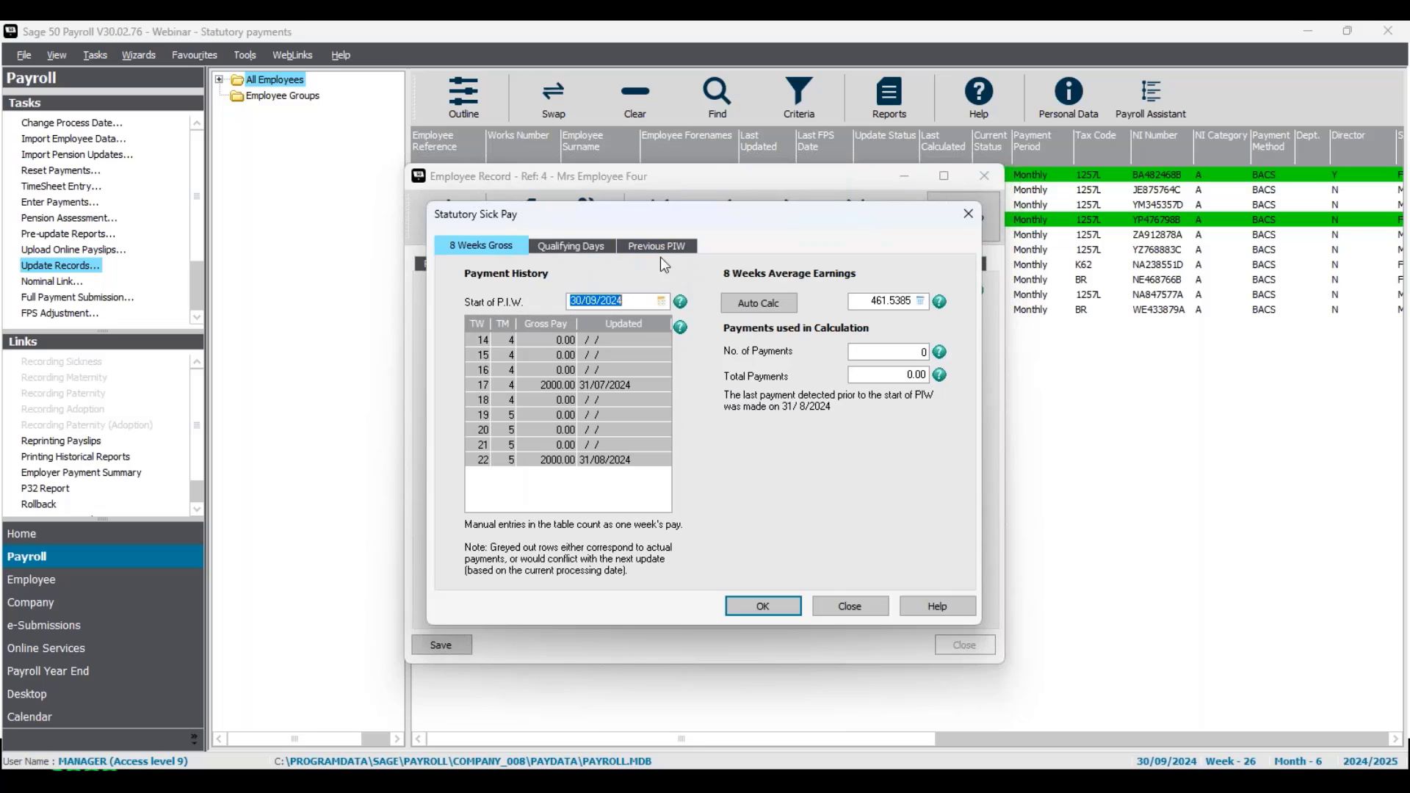
click(659, 249)
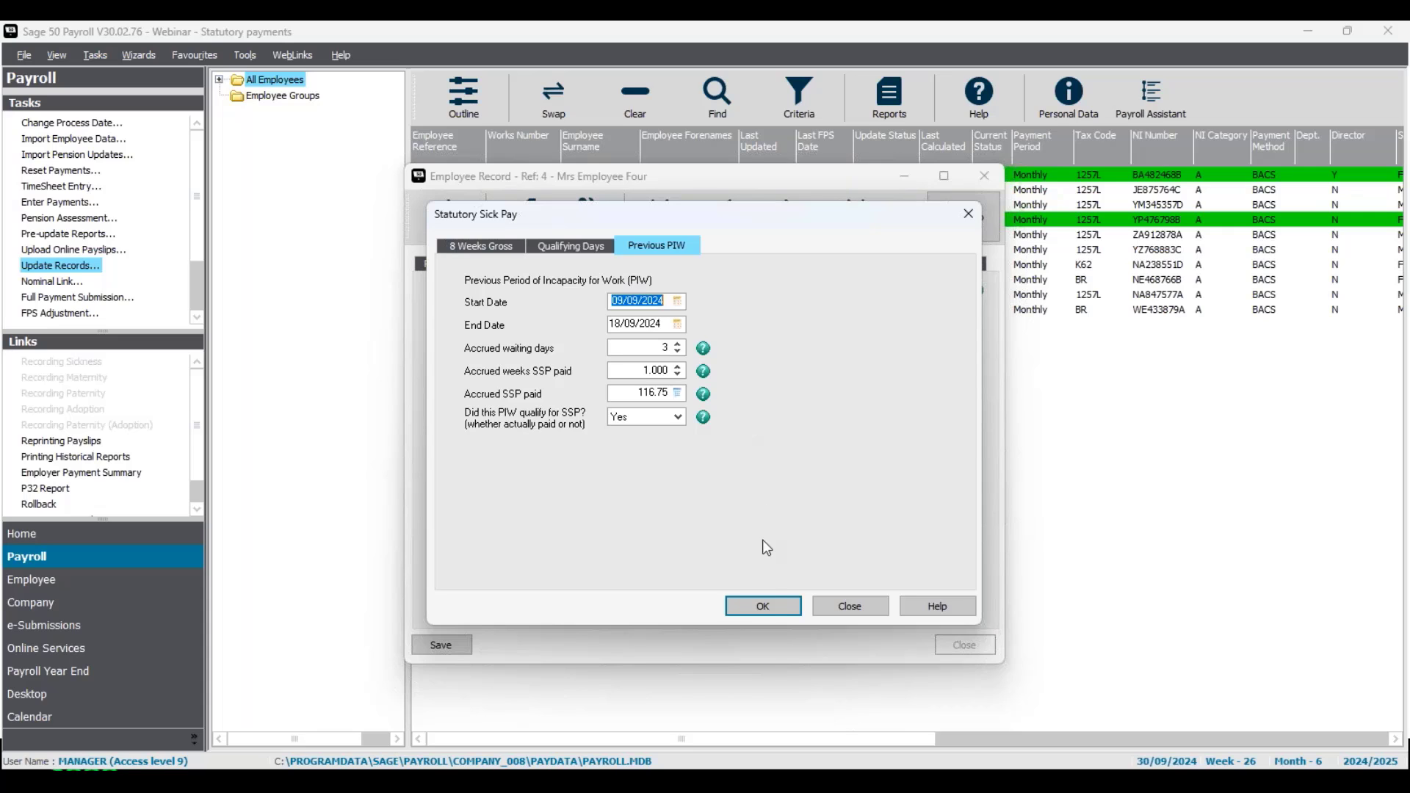
click(763, 605)
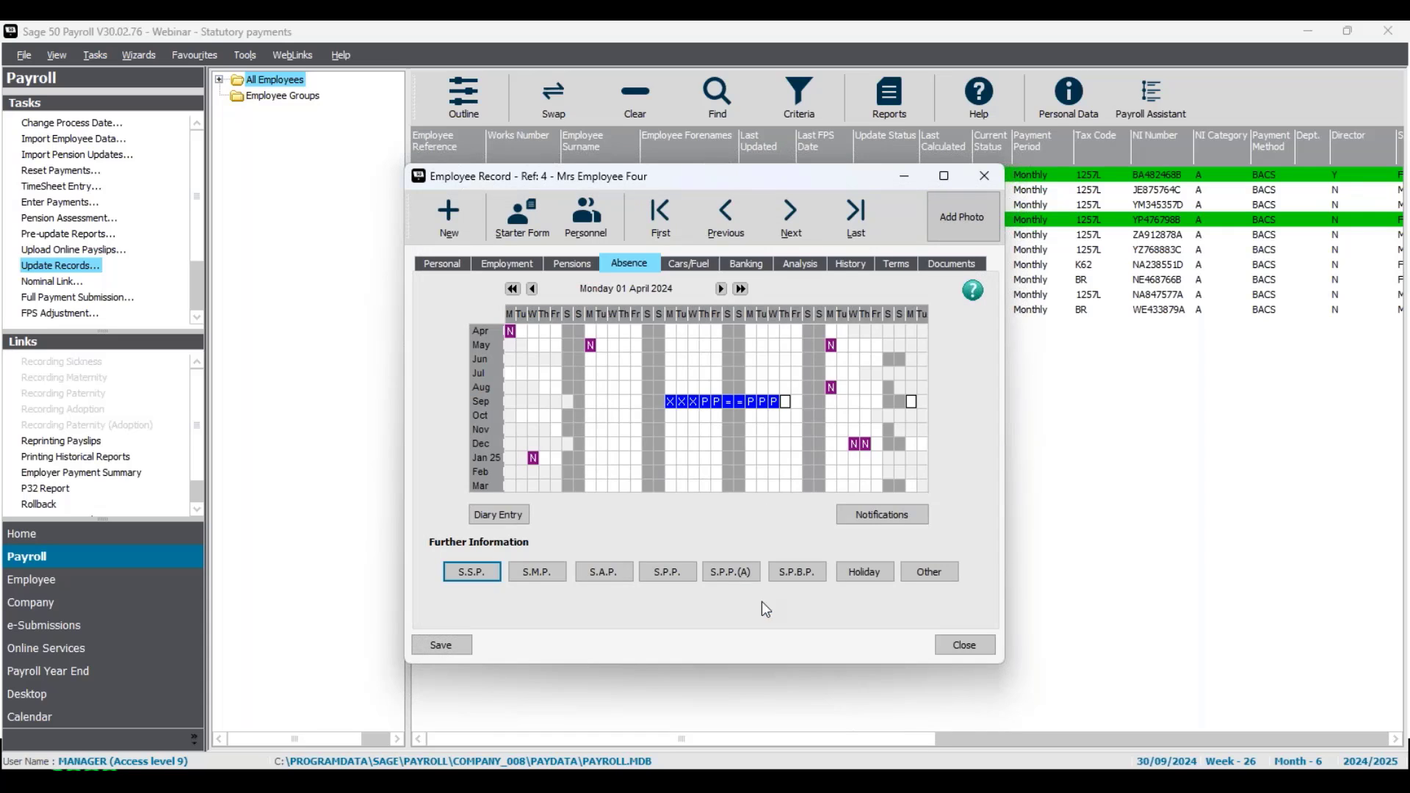
click(973, 650)
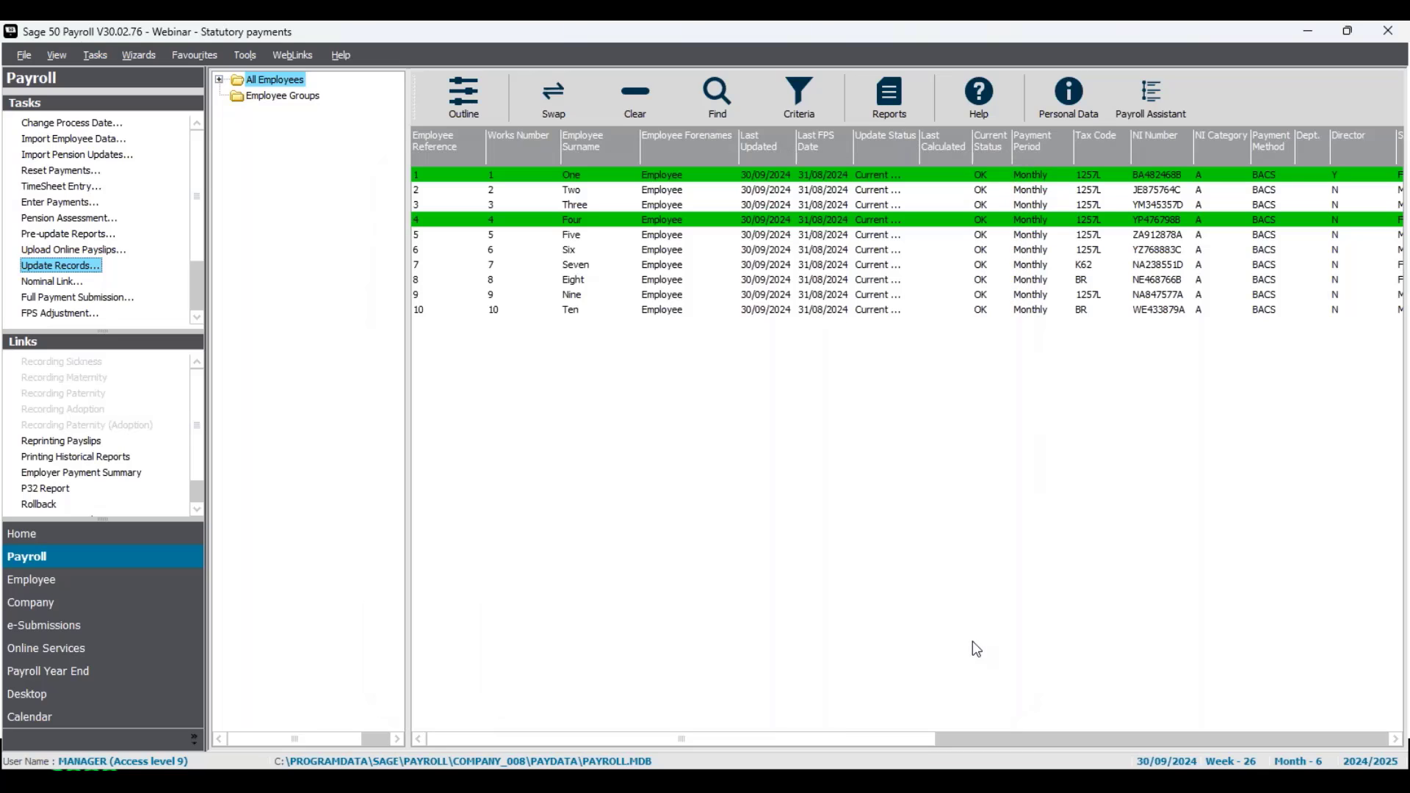
click(643, 111)
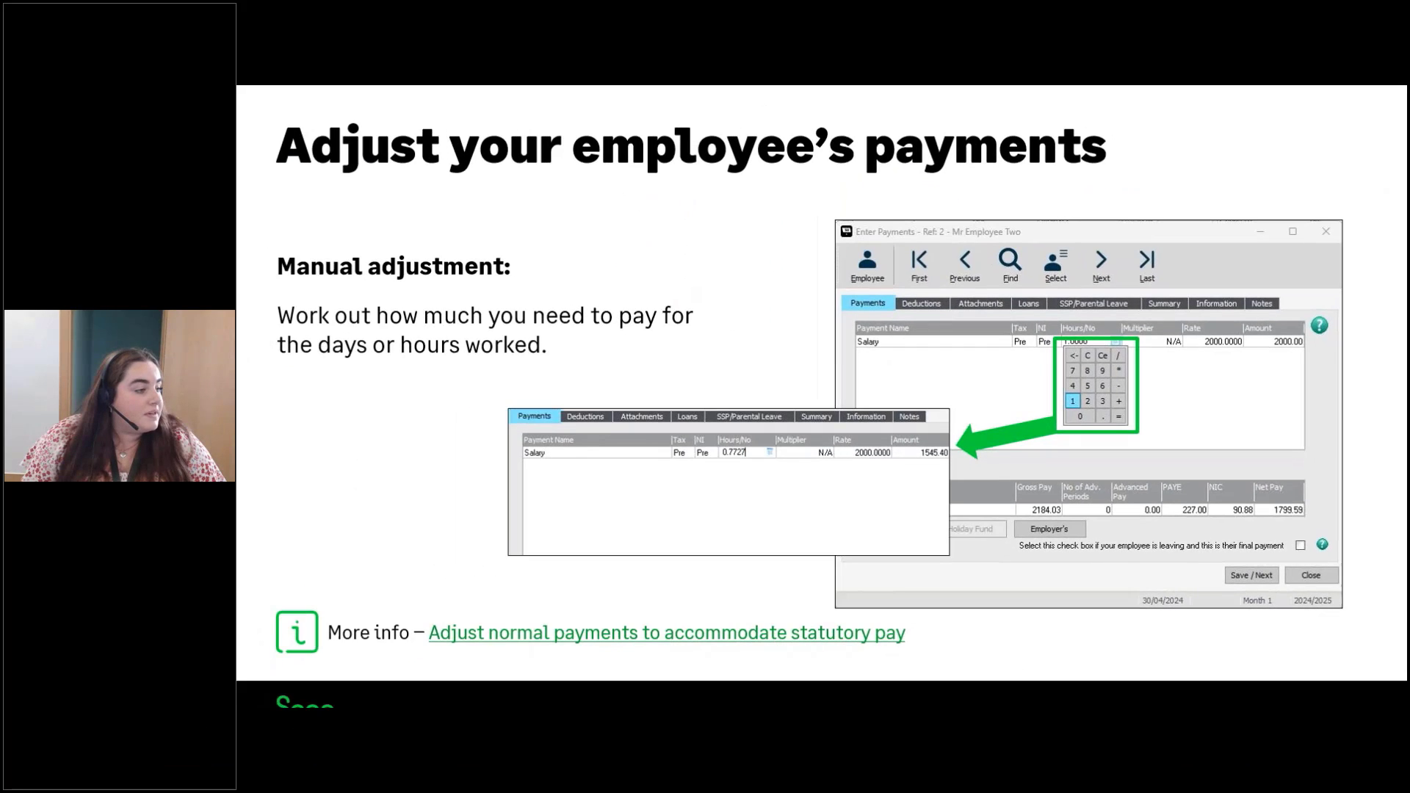
key(Right)
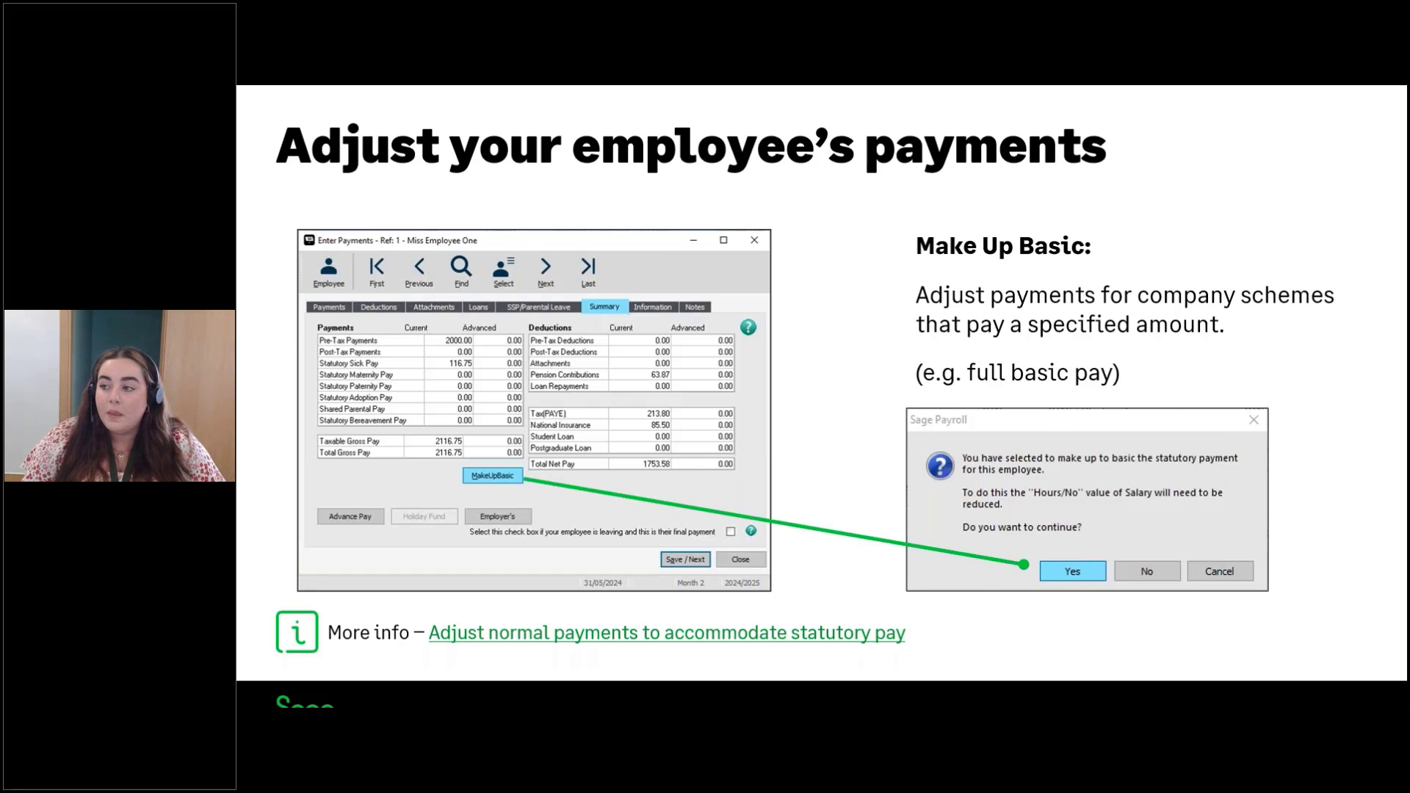
key(Right)
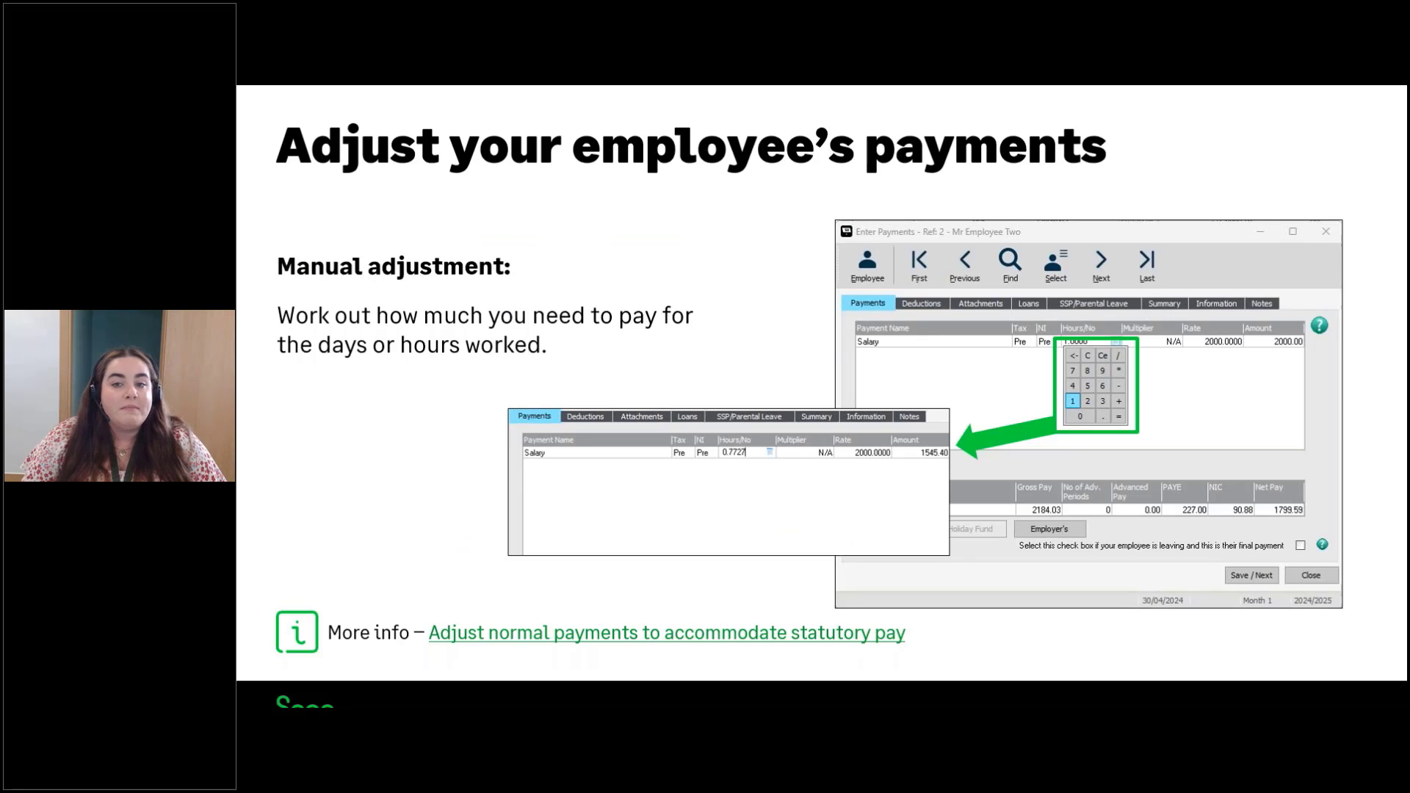